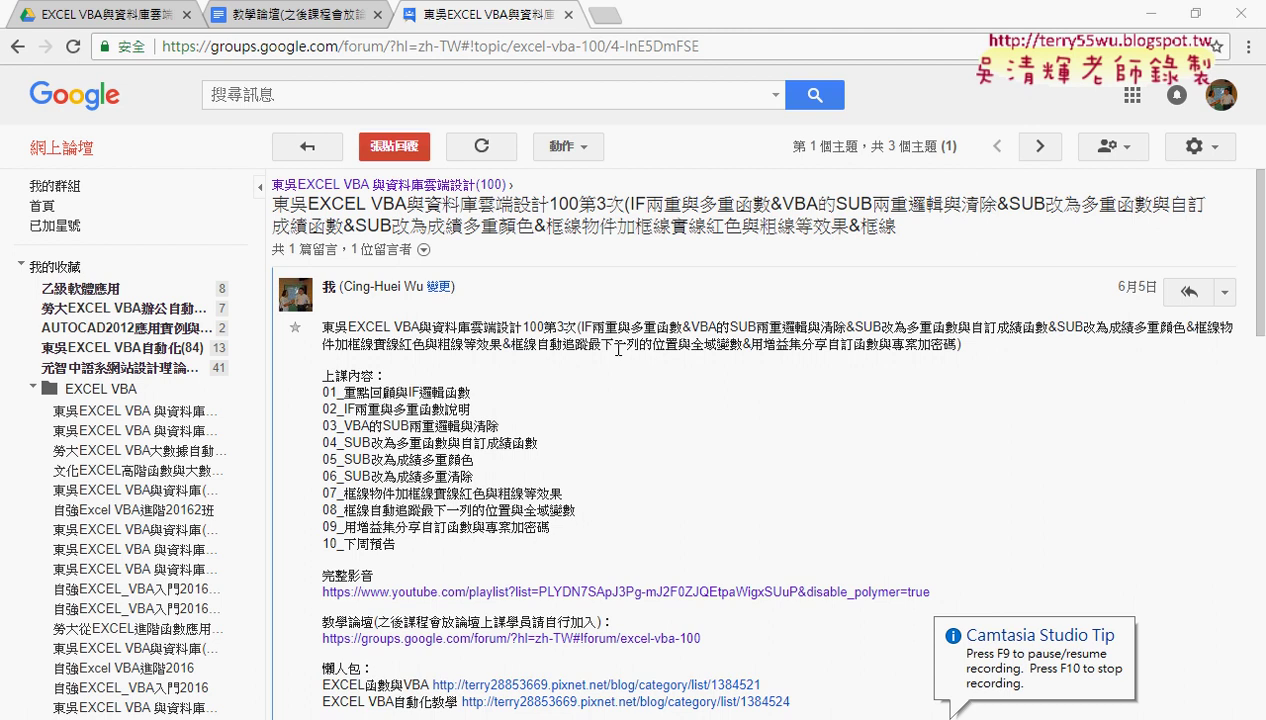
# Check the document listing the forum links, then return to the lesson thread and scroll down
pyautogui.click(289, 20)
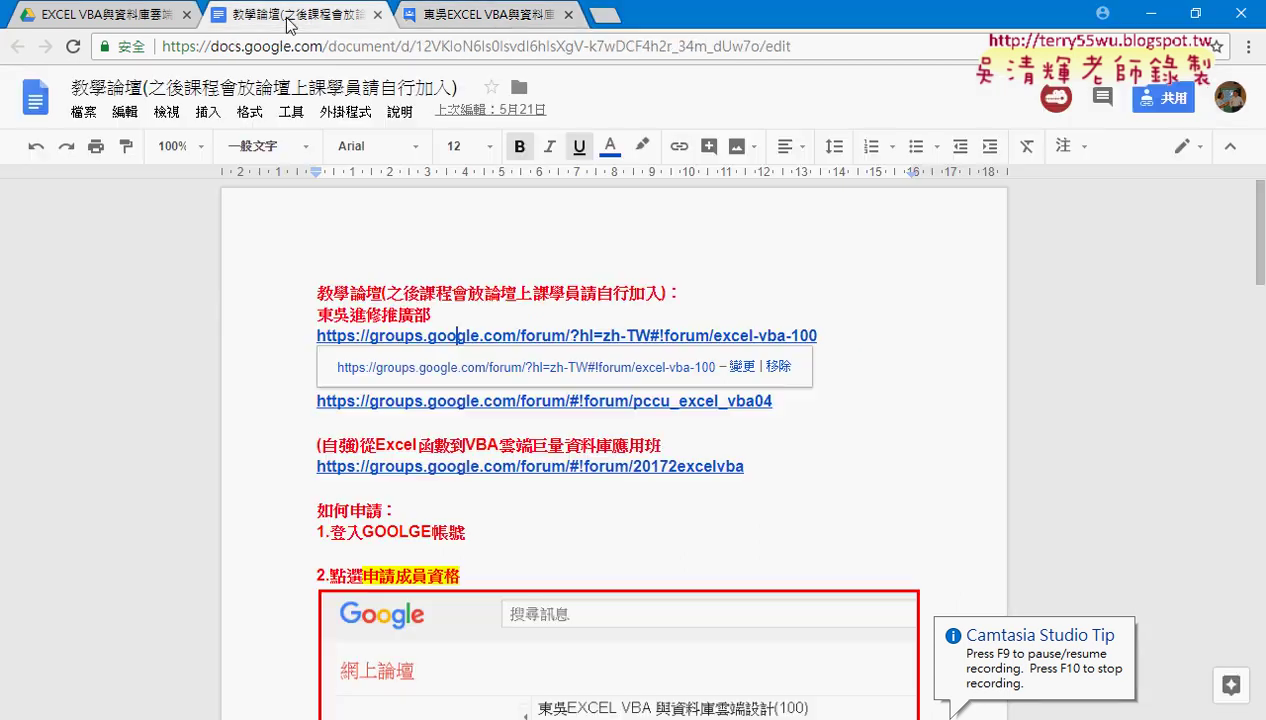
pyautogui.click(455, 22)
pyautogui.scroll(-1, 590, 449)
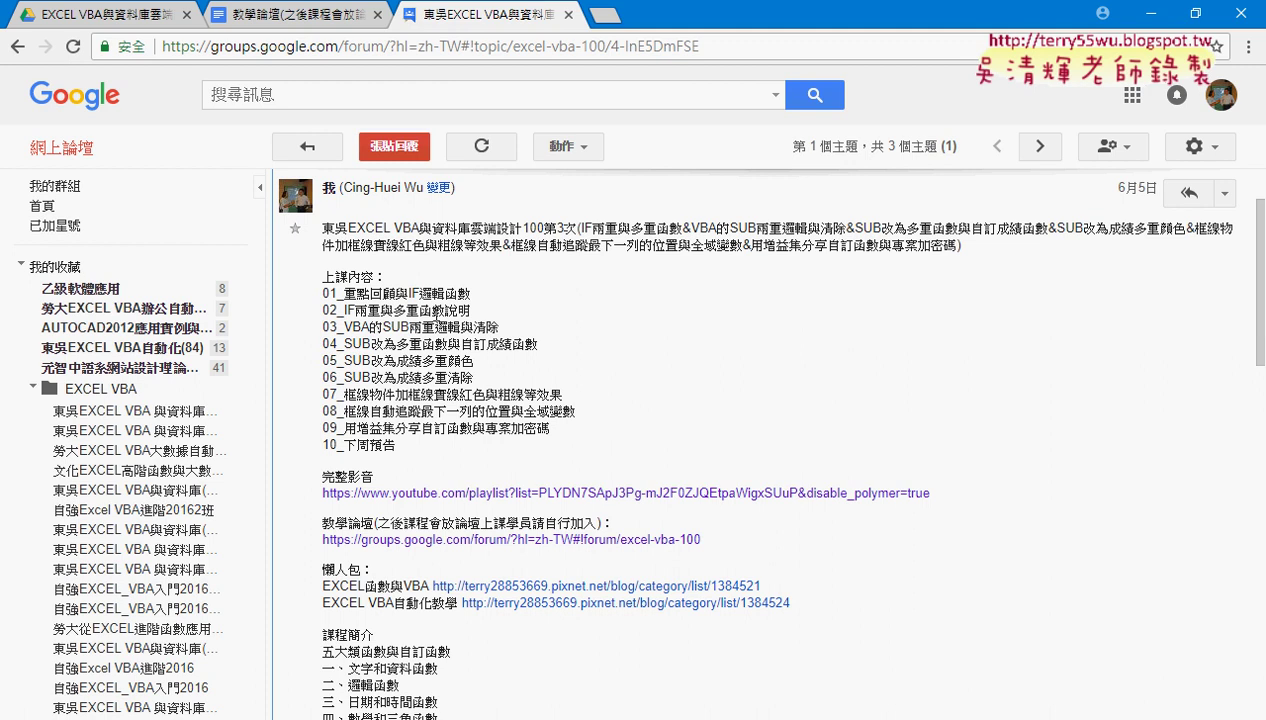
# Highlight 多重 in line 02, 自訂成績函數 in line 04 and 顏色 in line 05 of the lesson thread
pyautogui.moveTo(394, 311); pyautogui.dragTo(421, 312)
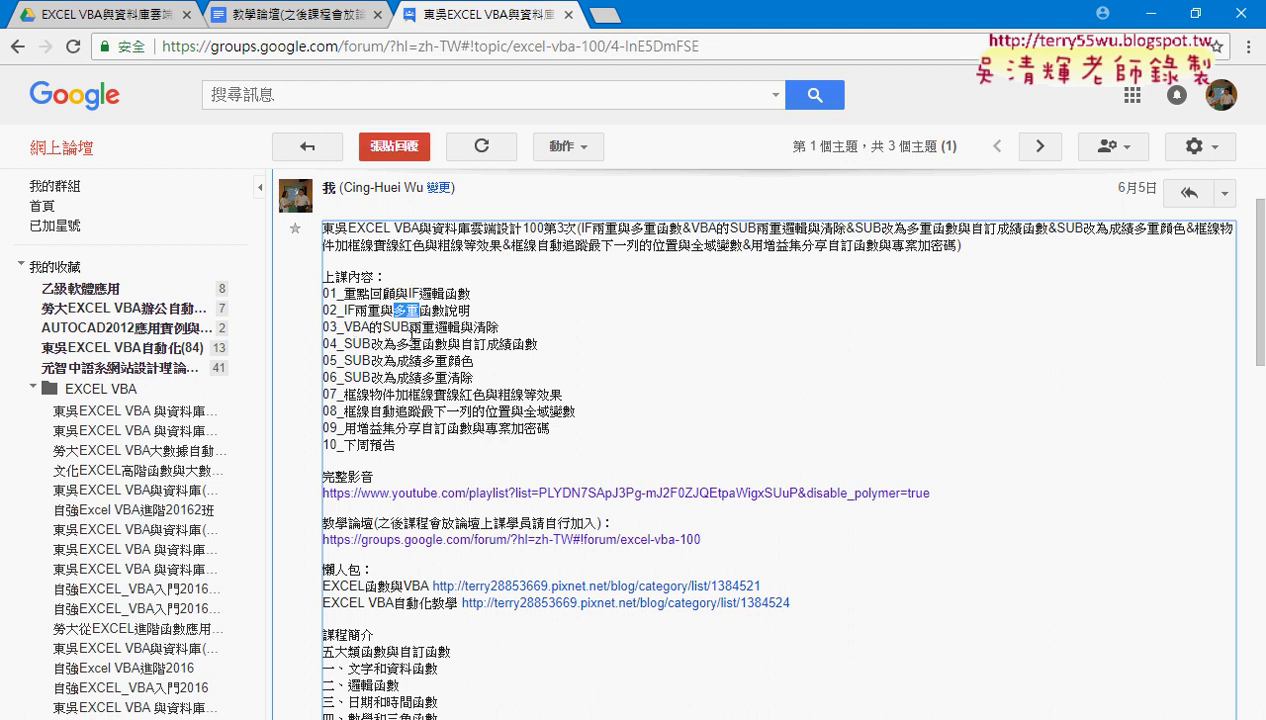
pyautogui.moveTo(395, 343); pyautogui.dragTo(536, 345)
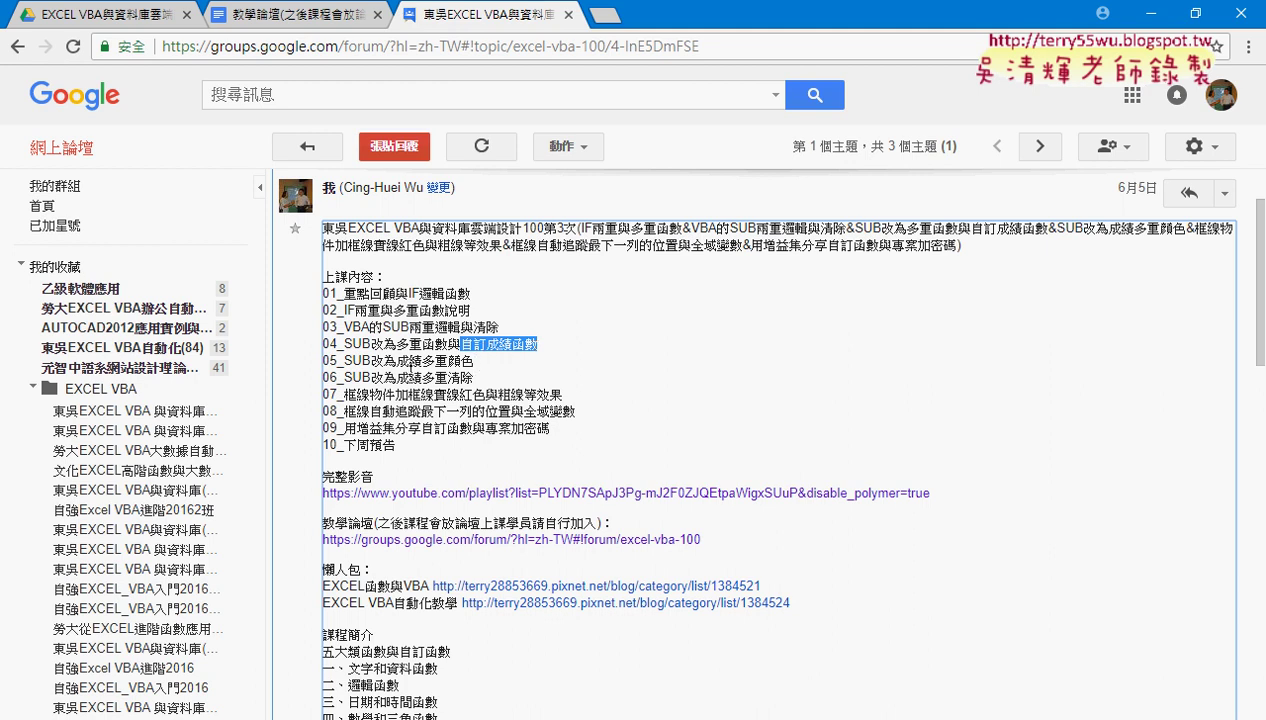
pyautogui.click(400, 362)
pyautogui.moveTo(448, 361); pyautogui.dragTo(474, 362)
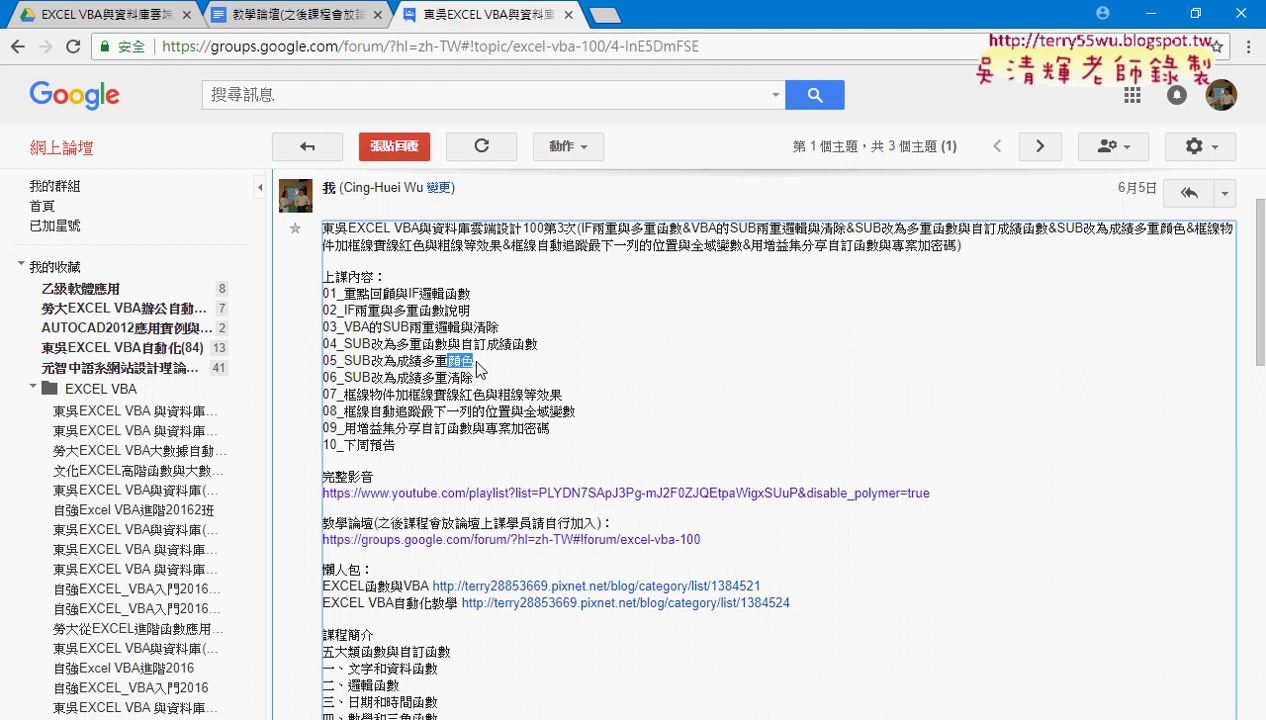
# Reopen the third-class lesson thread from the topic list, then bring up the Drive course folder
pyautogui.click(128, 15)
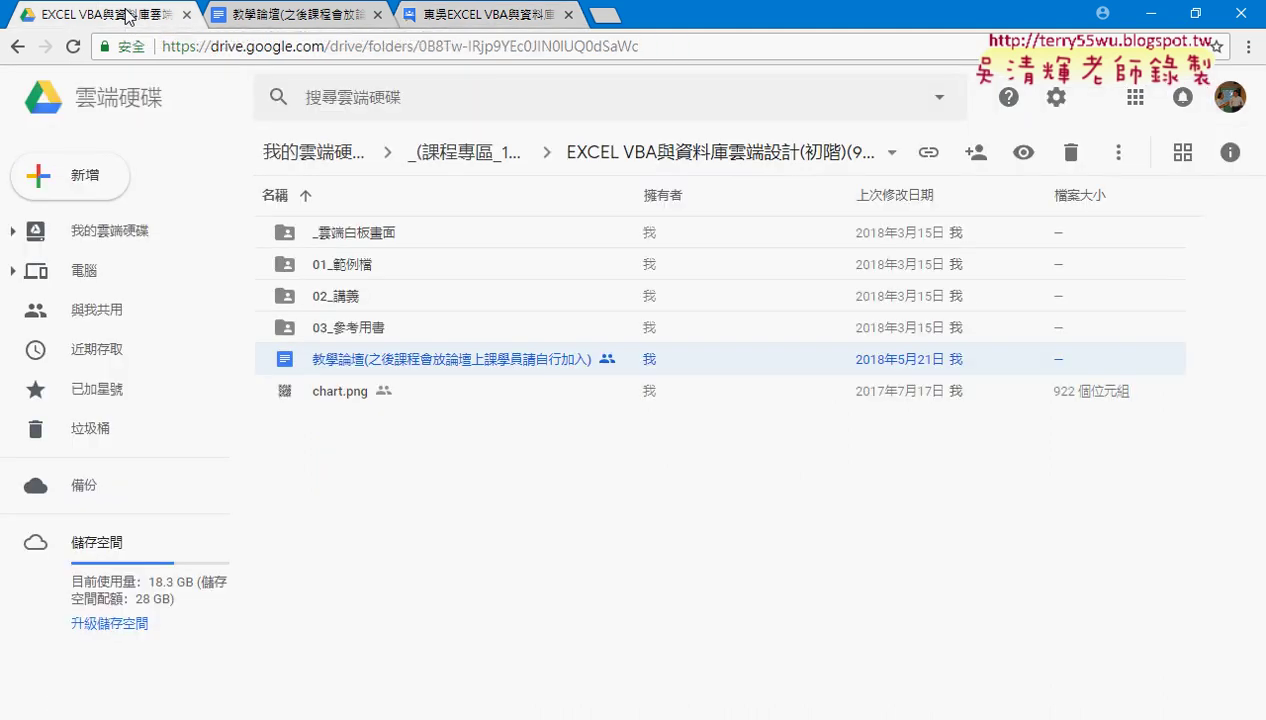
pyautogui.click(490, 15)
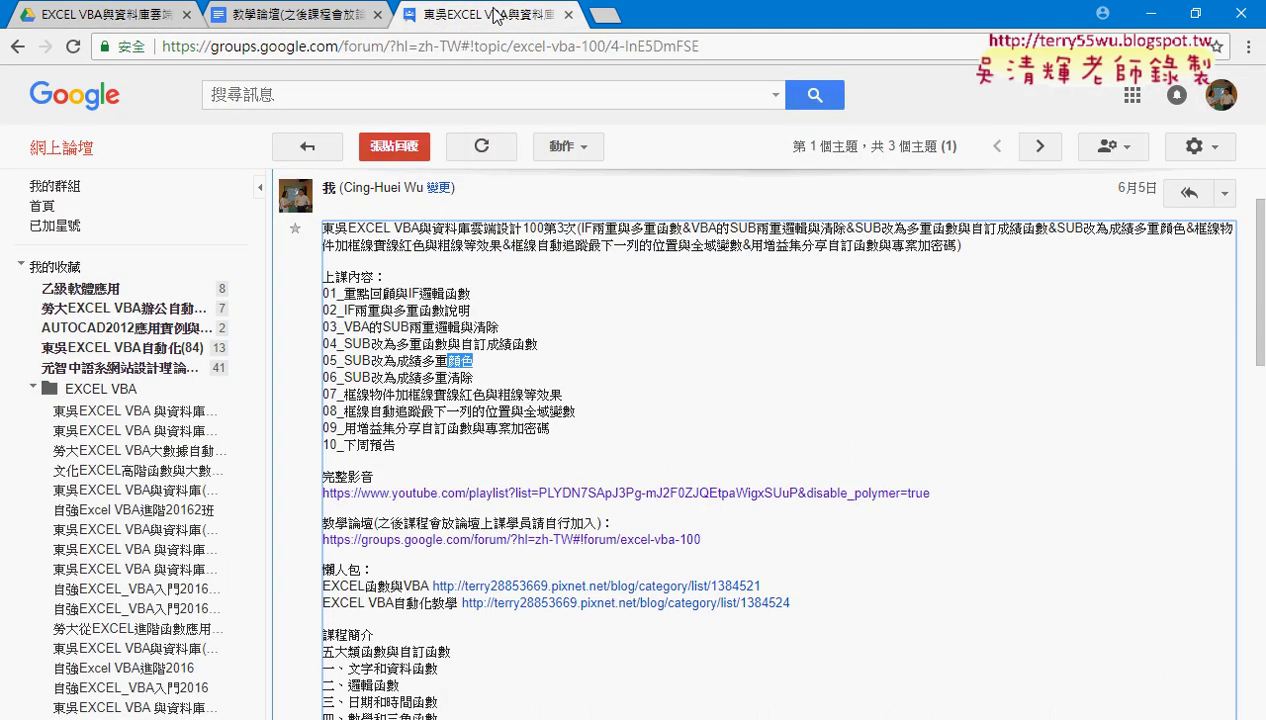
pyautogui.click(18, 46)
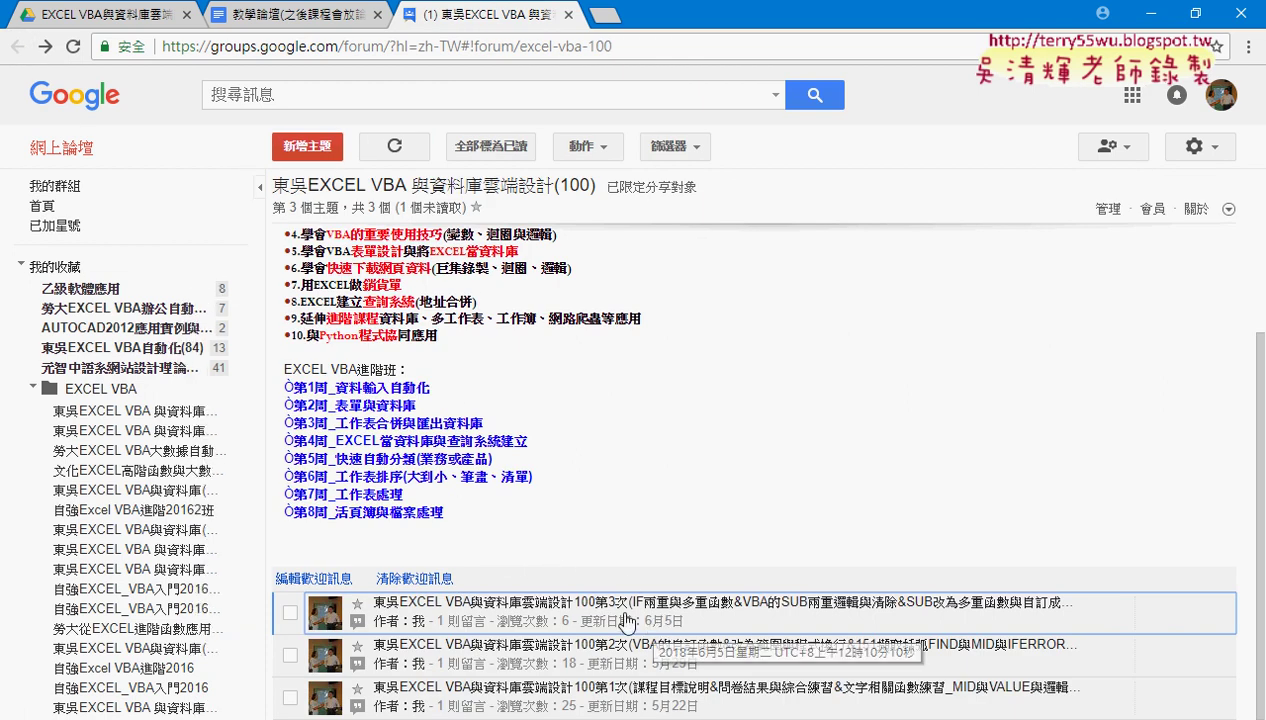
pyautogui.click(620, 614)
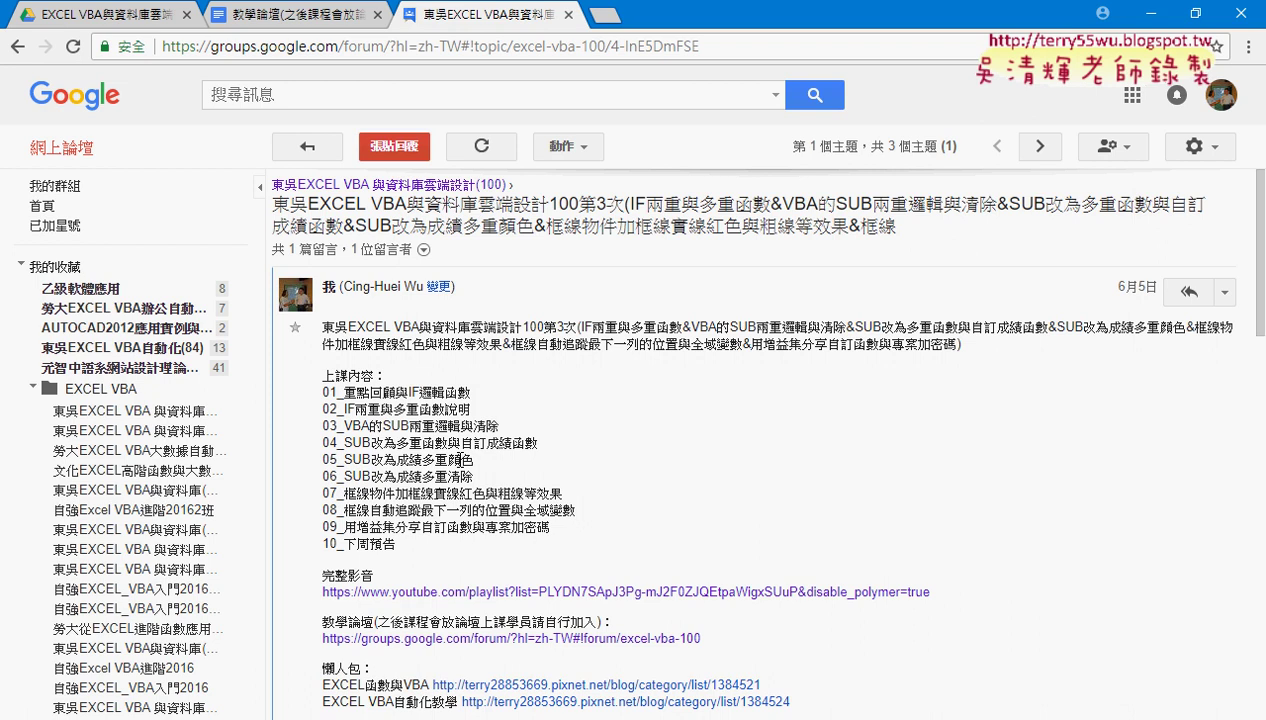
pyautogui.click(125, 20)
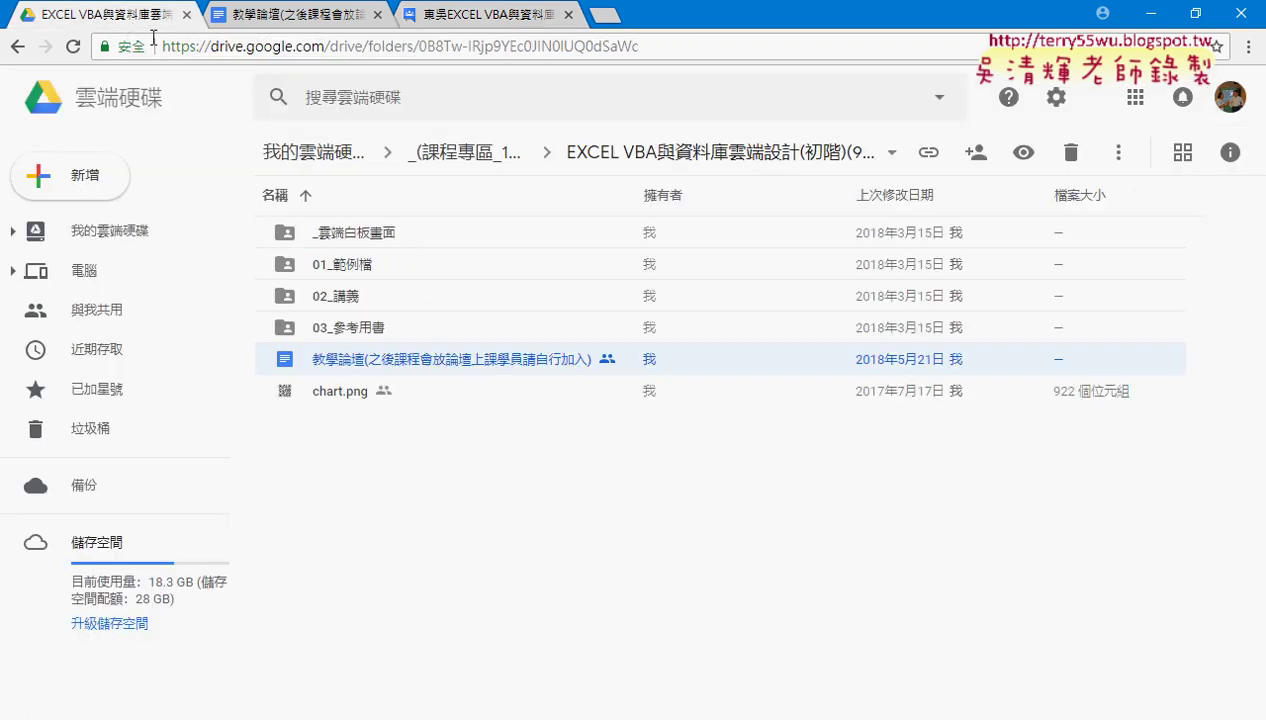
# Go into _雲端白板畫面 › 02_邏輯函數 and open 程式碼.docx in Google Docs
pyautogui.doubleClick(367, 232)
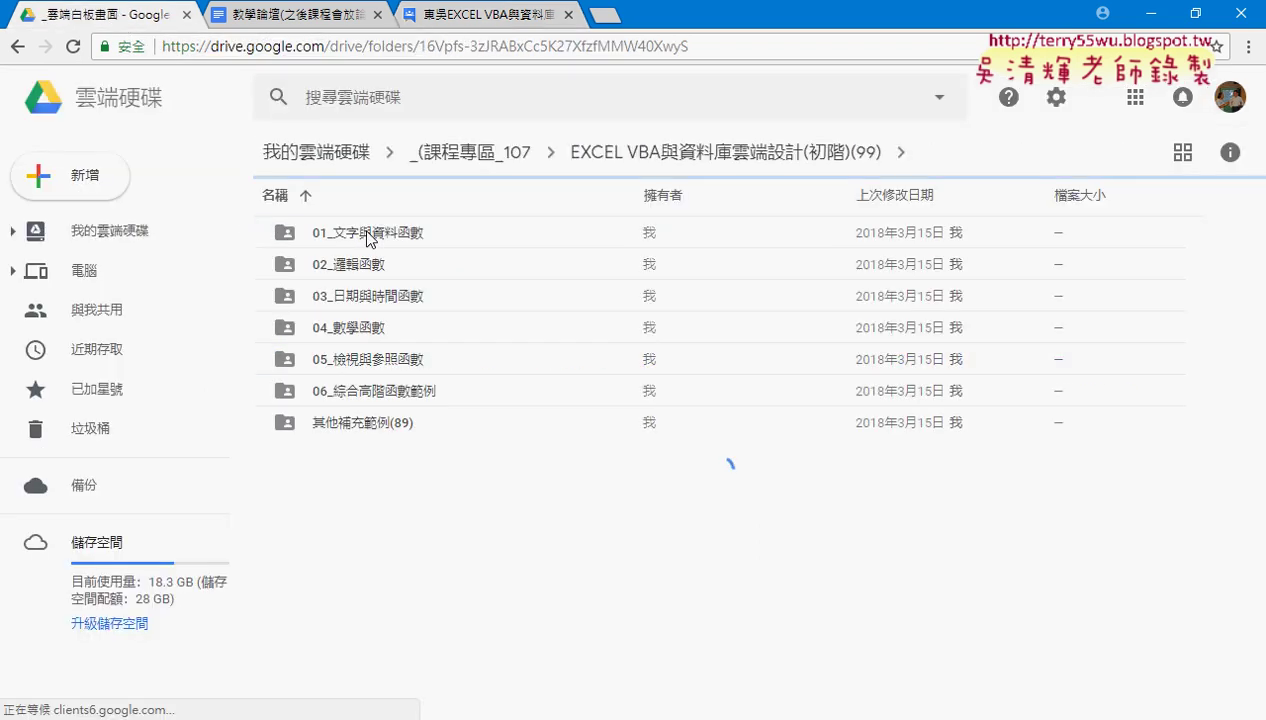
pyautogui.click(371, 266)
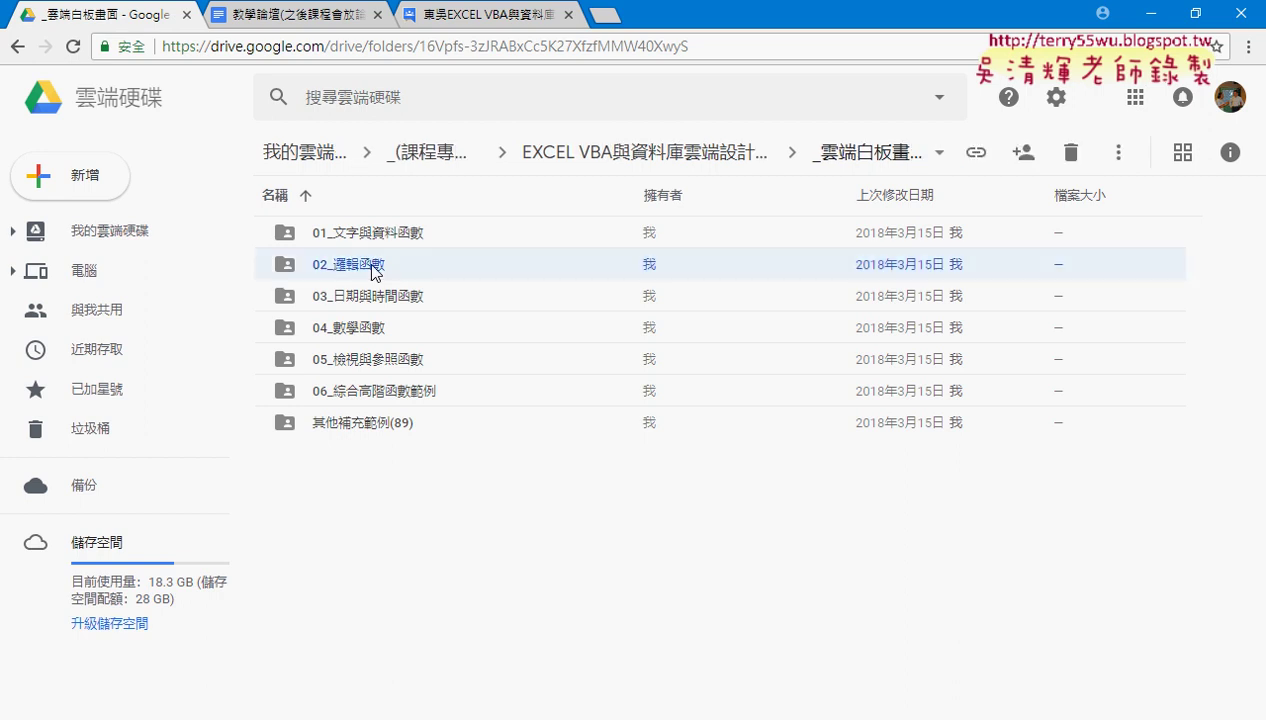
pyautogui.doubleClick(371, 266)
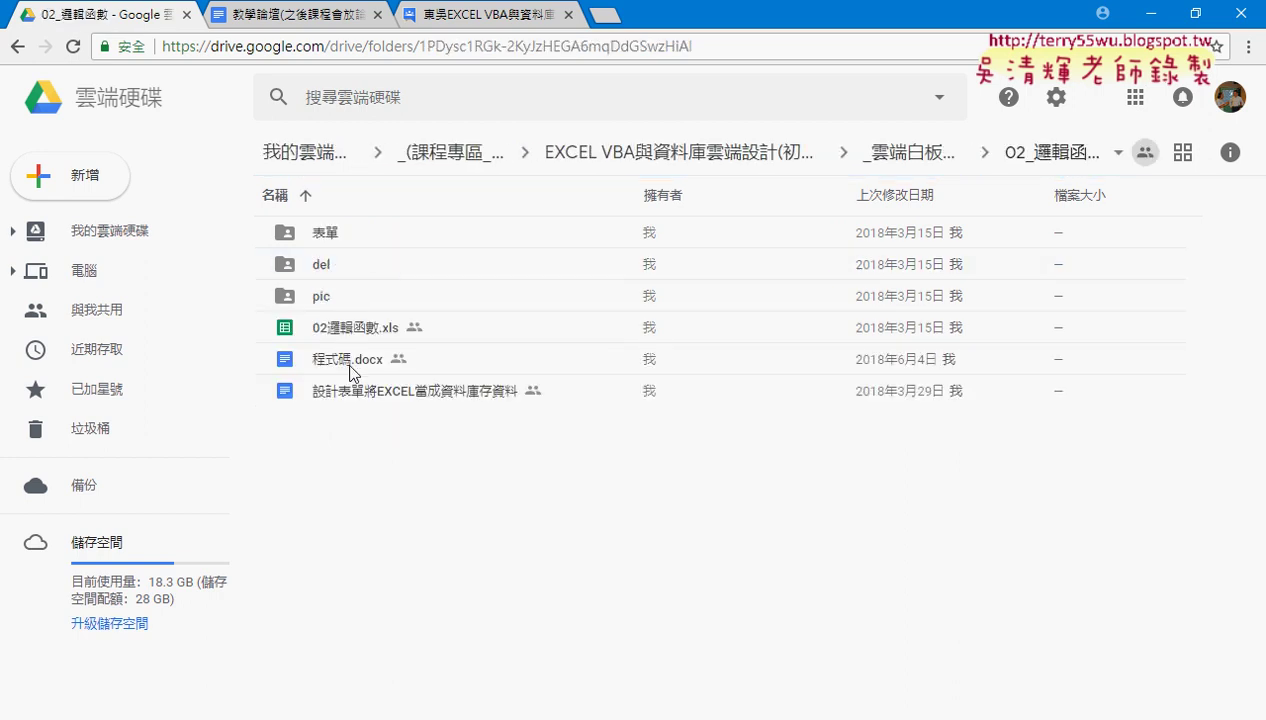
pyautogui.click(352, 370)
pyautogui.doubleClick(355, 372)
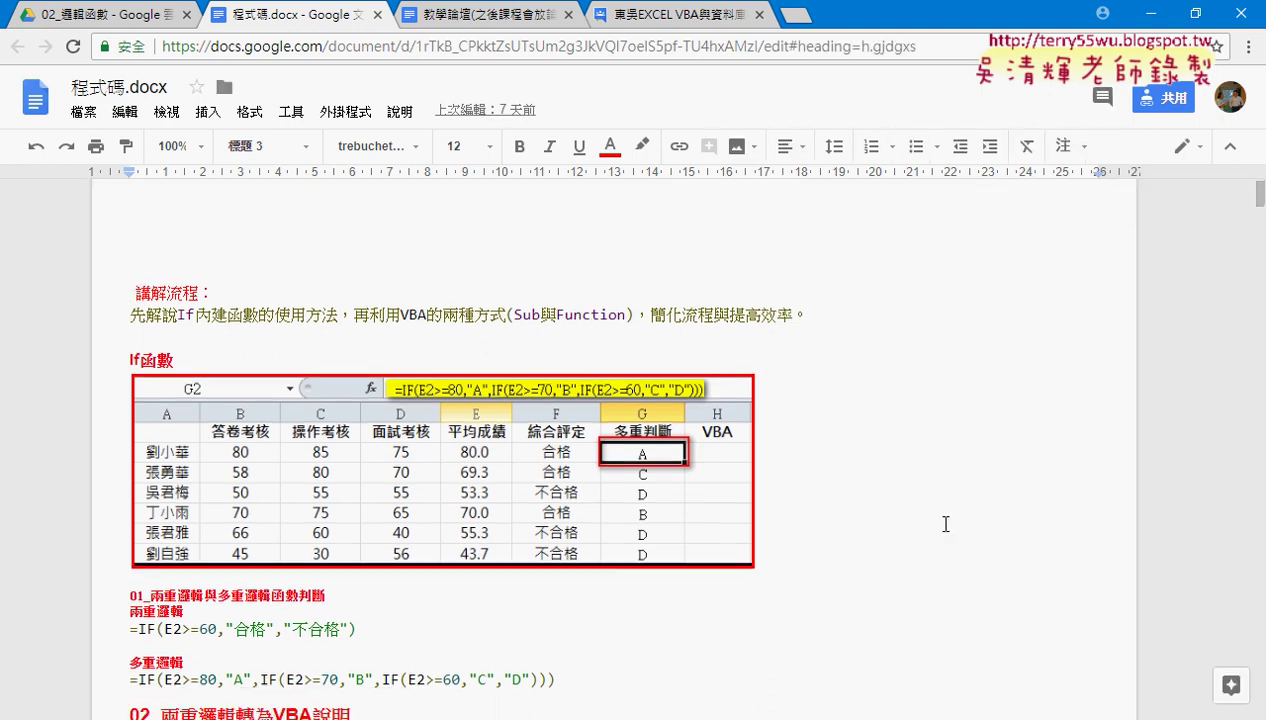
# Read through the nested IF formula and VBA Sub code in 程式碼.docx, then go back to the Groups thread
pyautogui.click(548, 492)
pyautogui.click(190, 493)
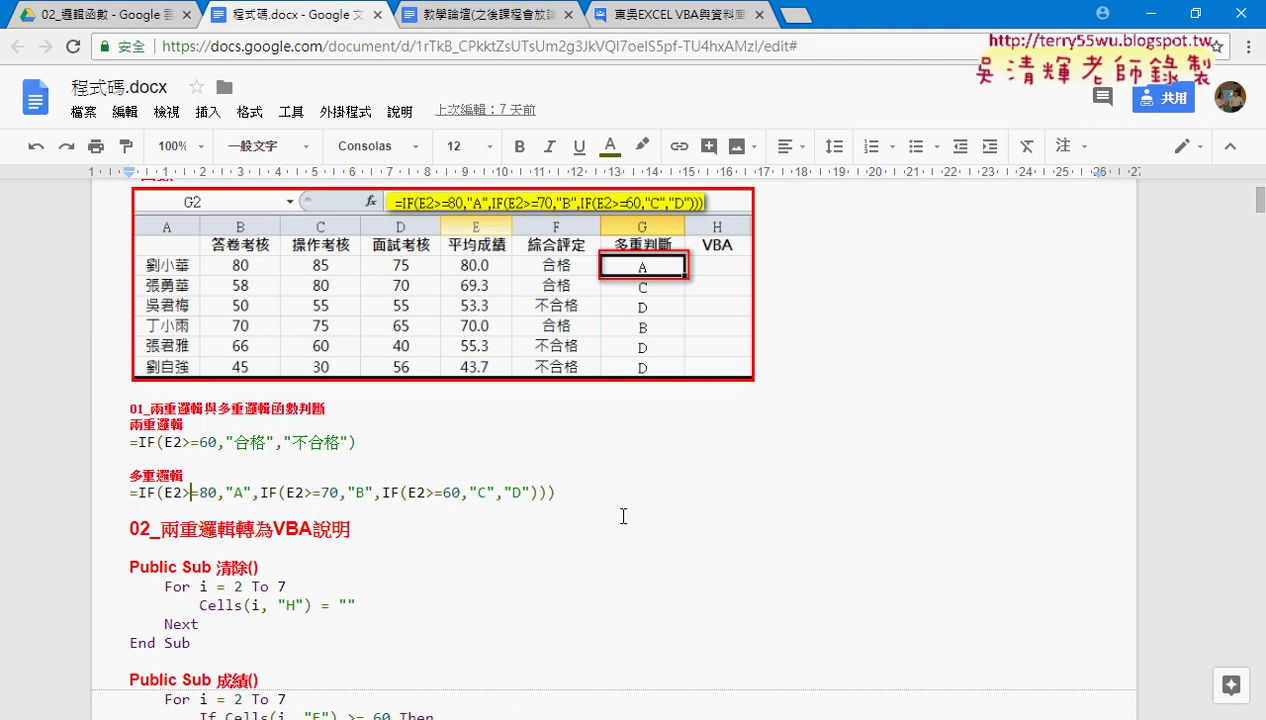
pyautogui.scroll(-2, 623, 516)
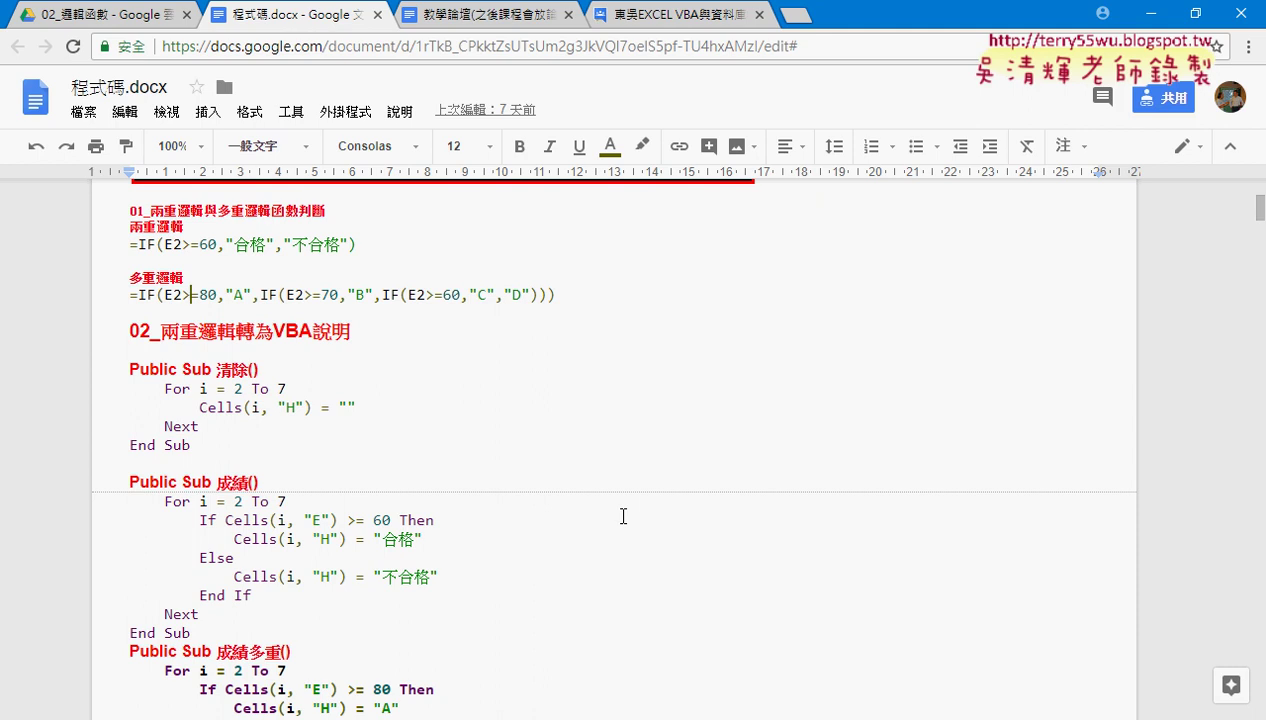
pyautogui.scroll(-1, 623, 516)
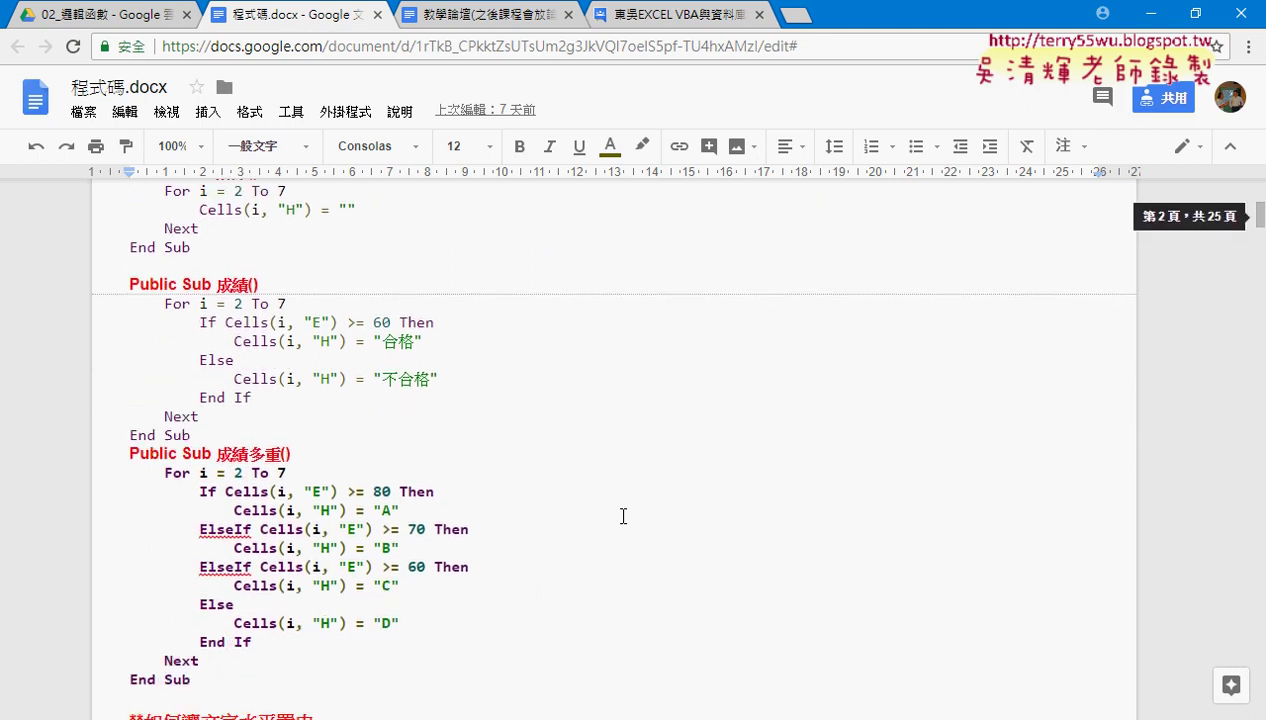
pyautogui.scroll(-1, 623, 516)
pyautogui.scroll(-1, 623, 516)
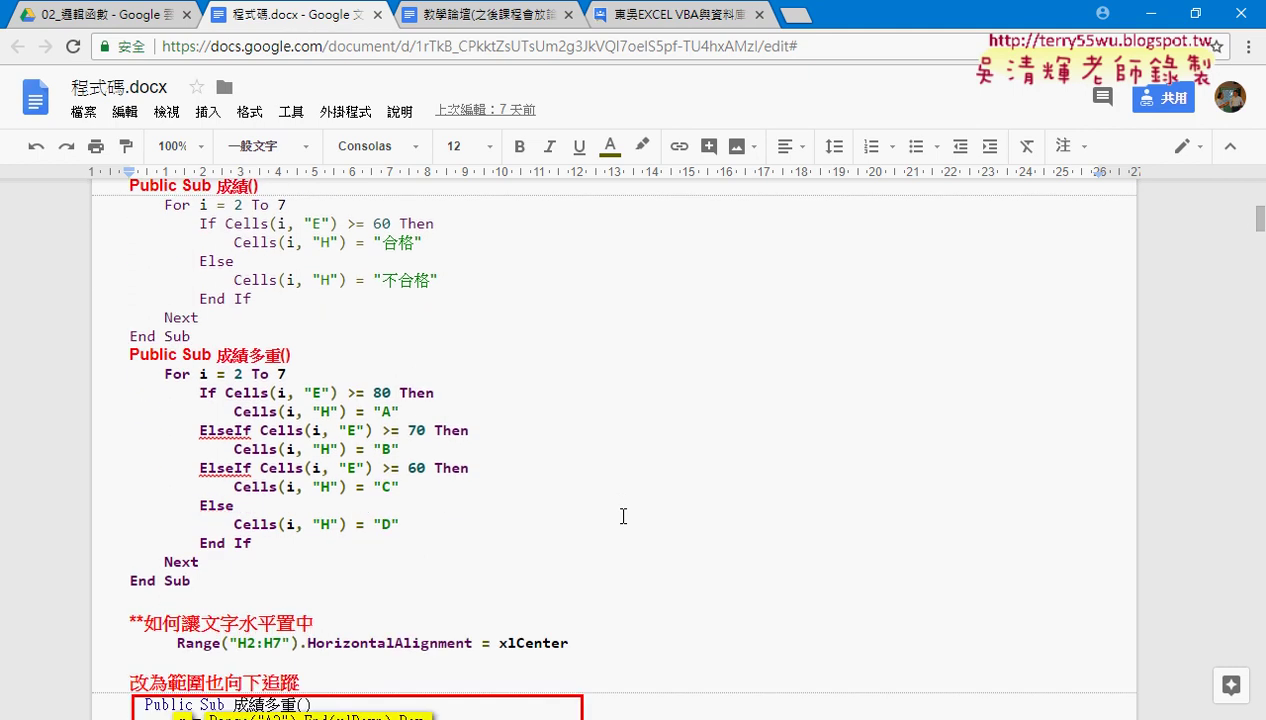
pyautogui.click(662, 18)
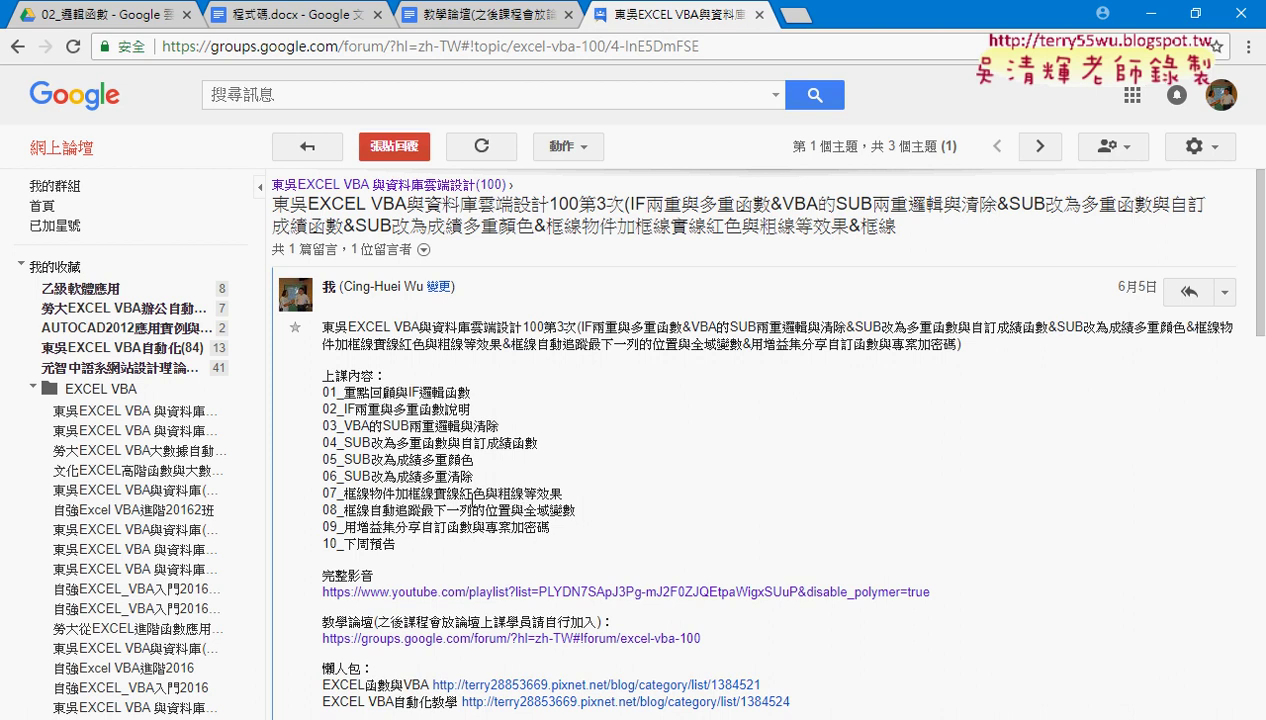
pyautogui.moveTo(344, 492); pyautogui.dragTo(395, 493)
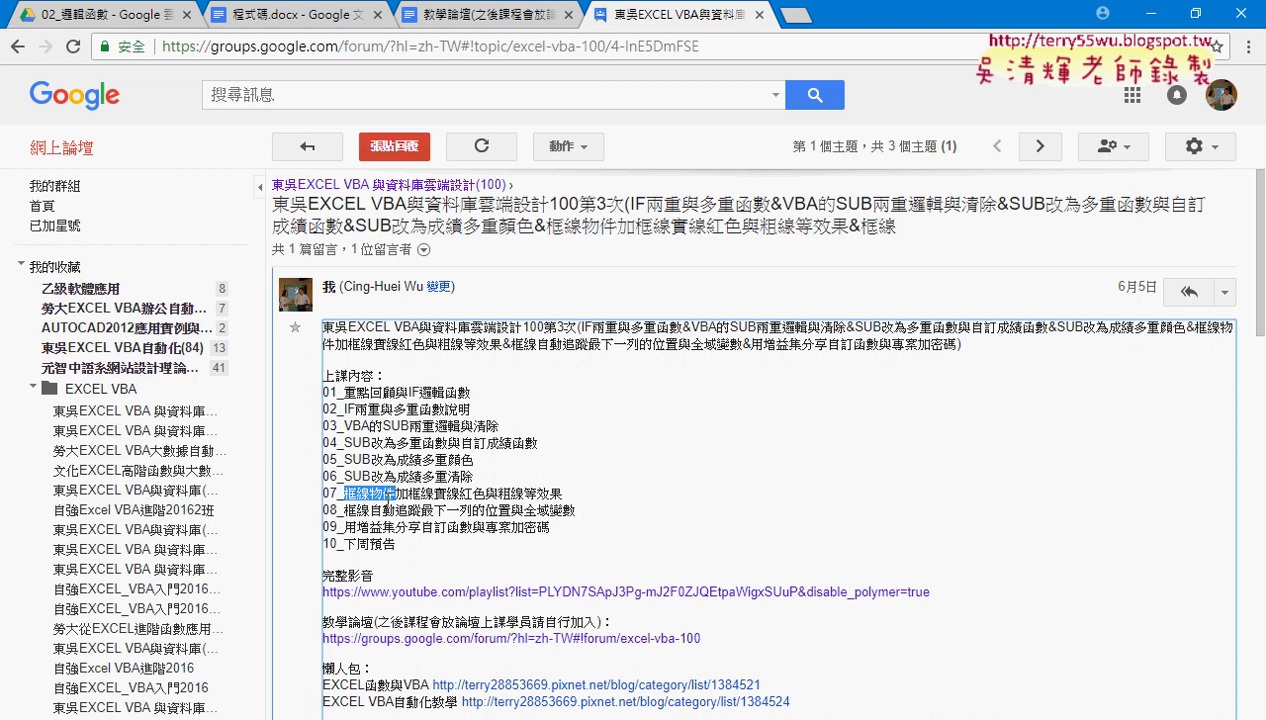
pyautogui.moveTo(434, 494)
pyautogui.mouseDown()
pyautogui.moveTo(486, 494)
pyautogui.moveTo(458, 494)
pyautogui.mouseUp()
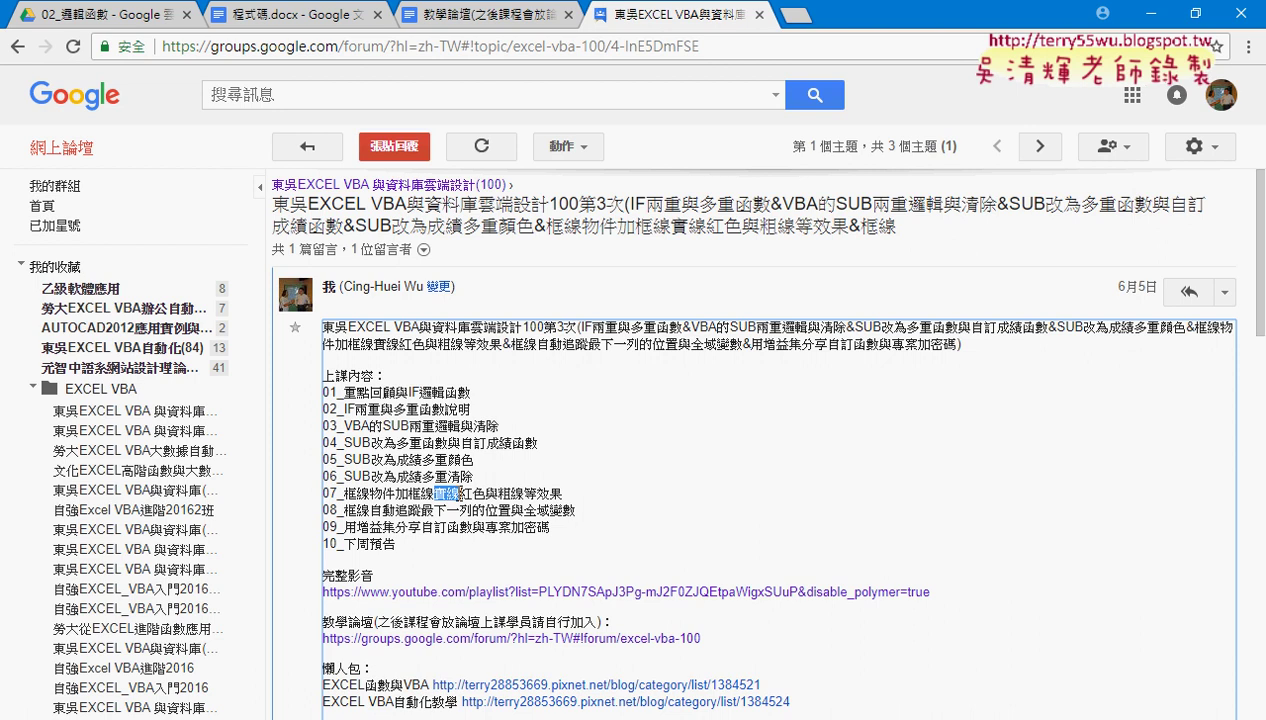
pyautogui.moveTo(461, 494); pyautogui.dragTo(486, 494)
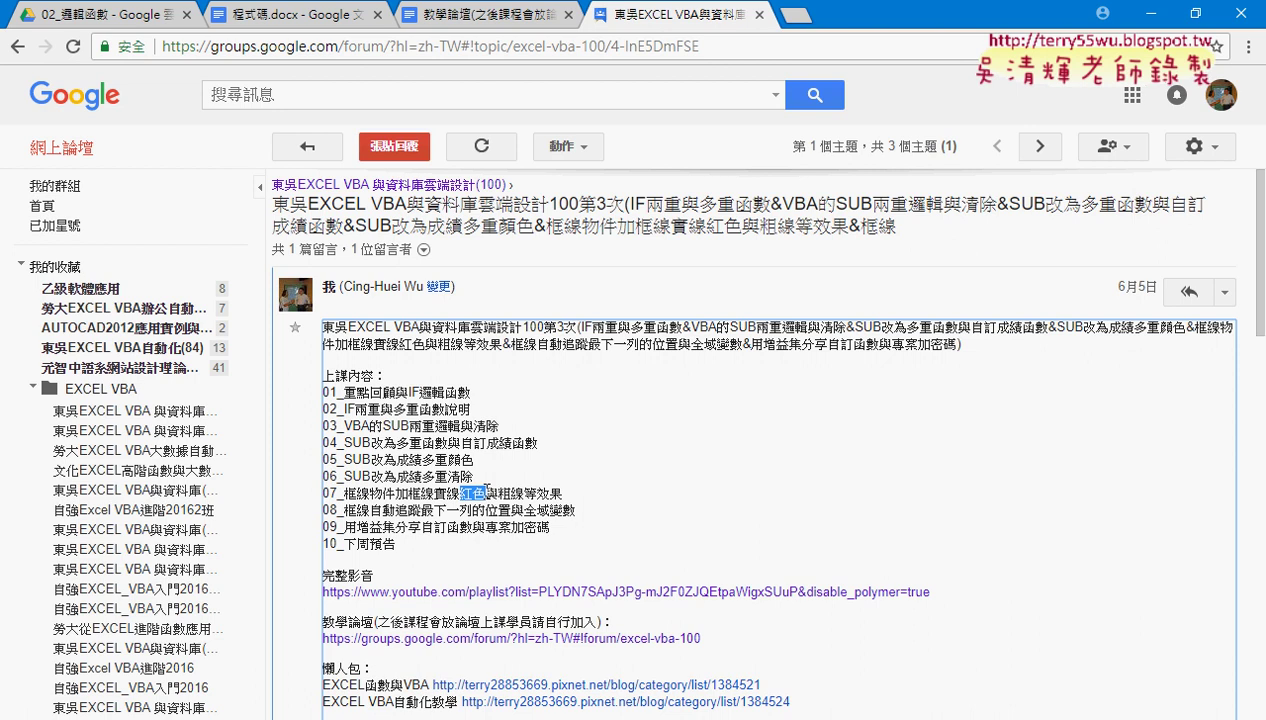
pyautogui.click(671, 592)
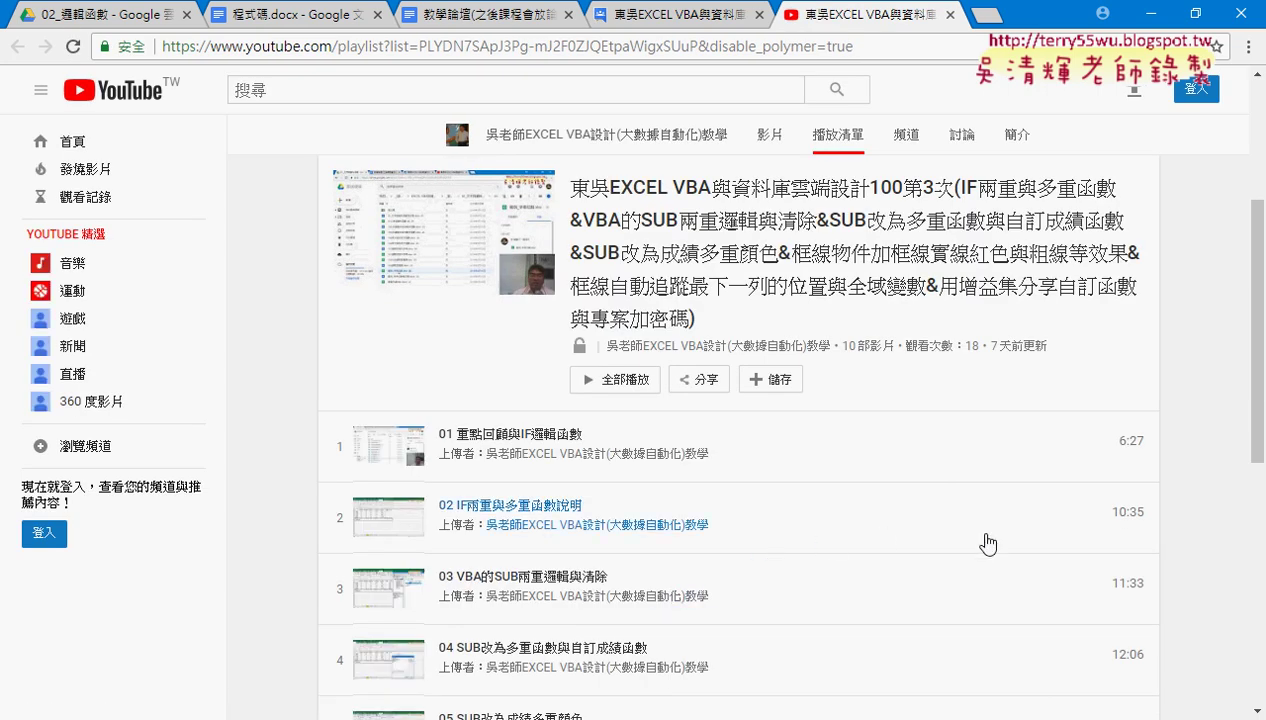
pyautogui.scroll(-1, 988, 543)
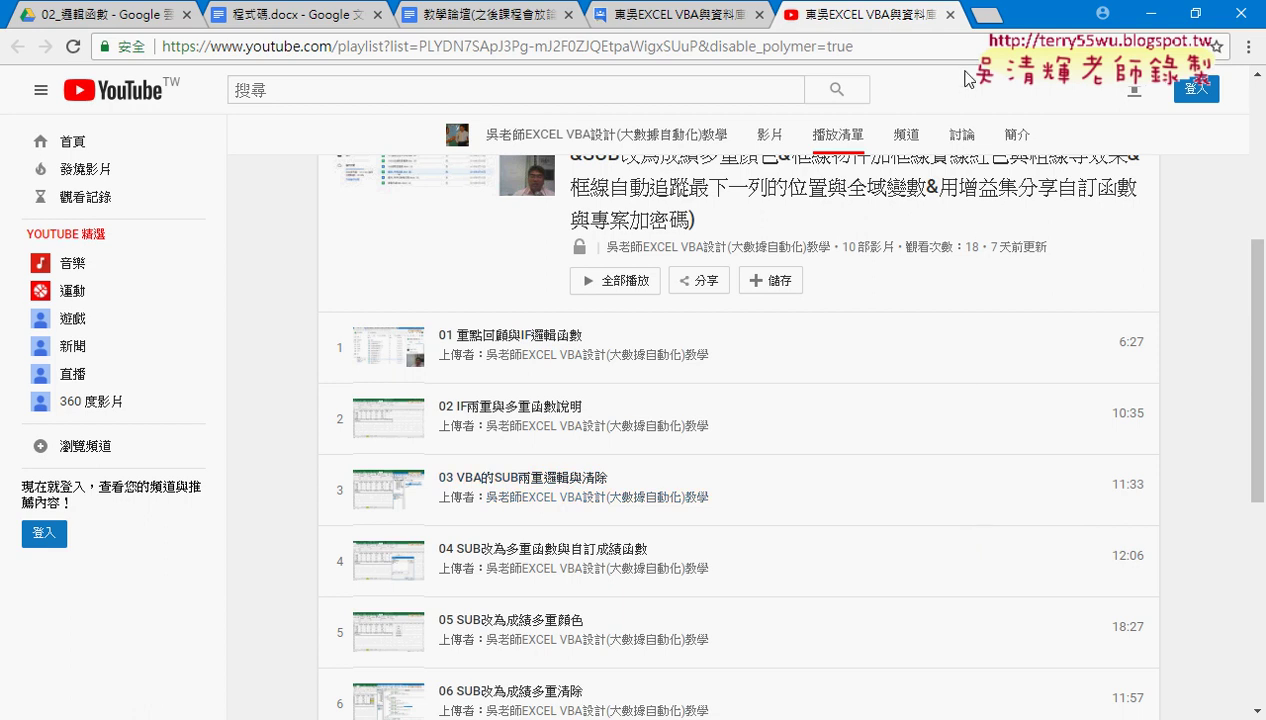
pyautogui.click(950, 14)
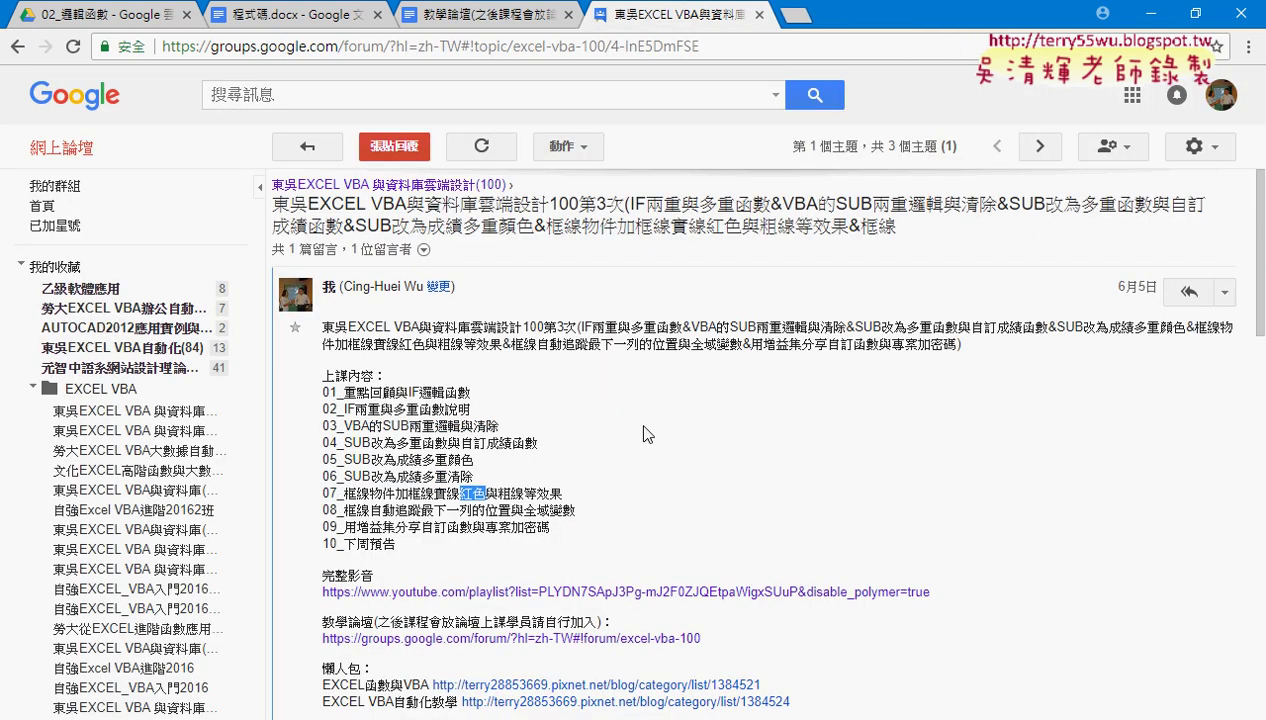
pyautogui.scroll(-1, 647, 433)
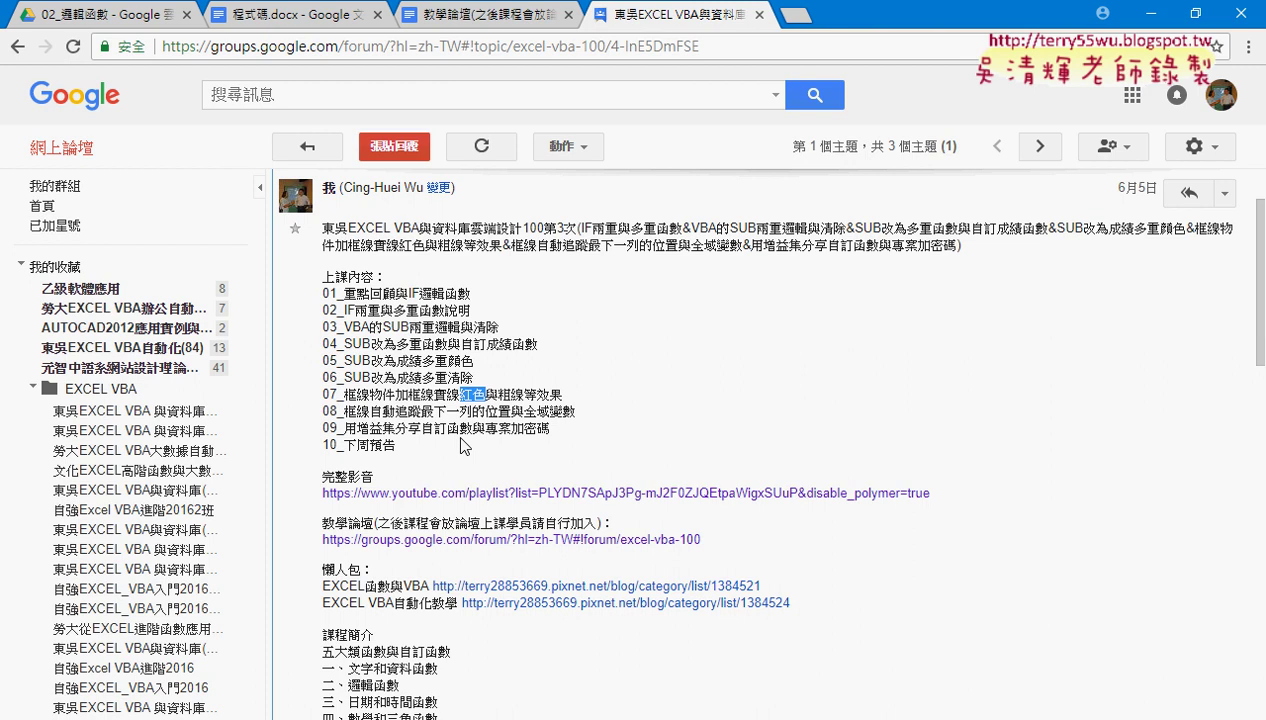
pyautogui.scroll(-1, 462, 445)
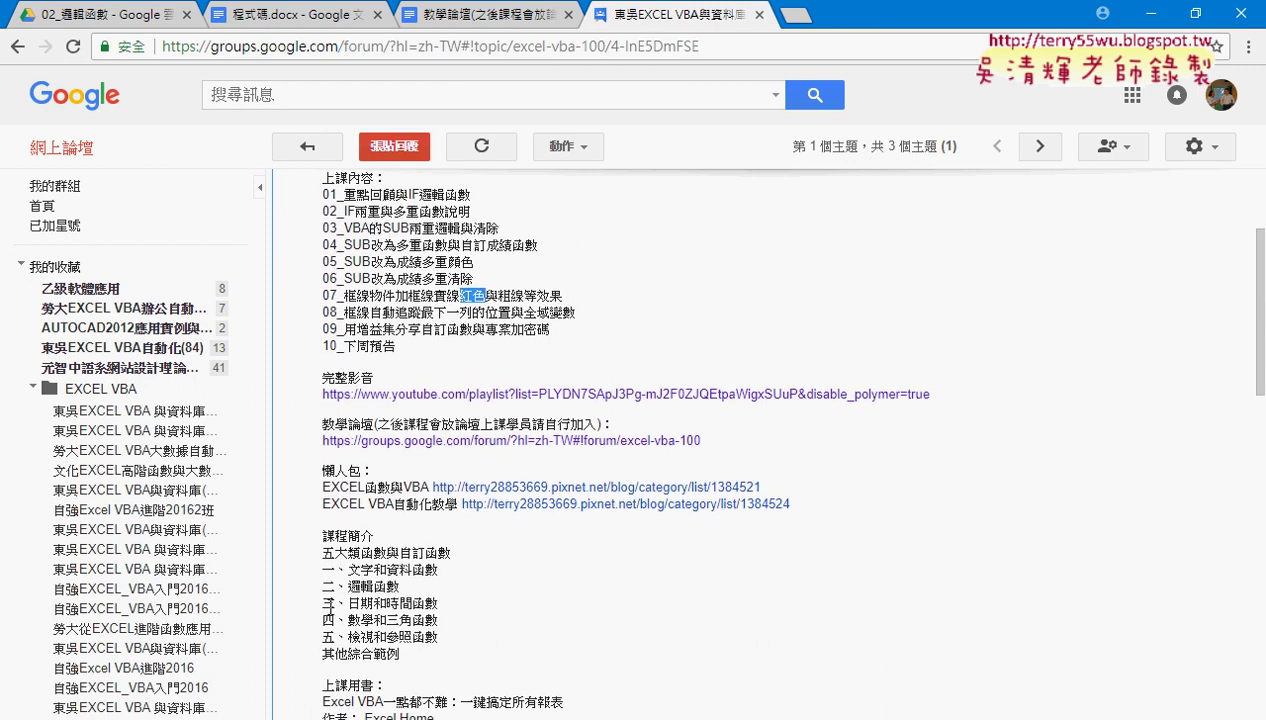
pyautogui.moveTo(326, 605); pyautogui.dragTo(445, 607)
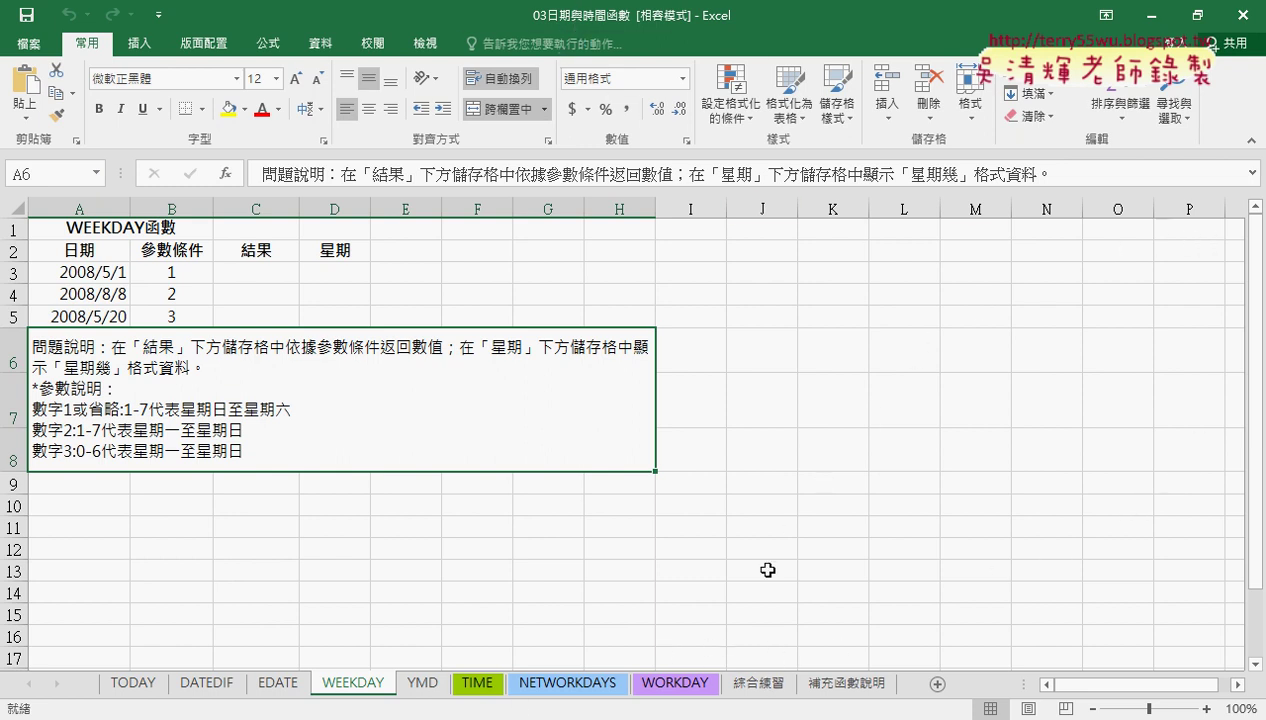
# Open the 綜合練習 sheet showing the 一月–十二月 calendar grid
pyautogui.click(752, 683)
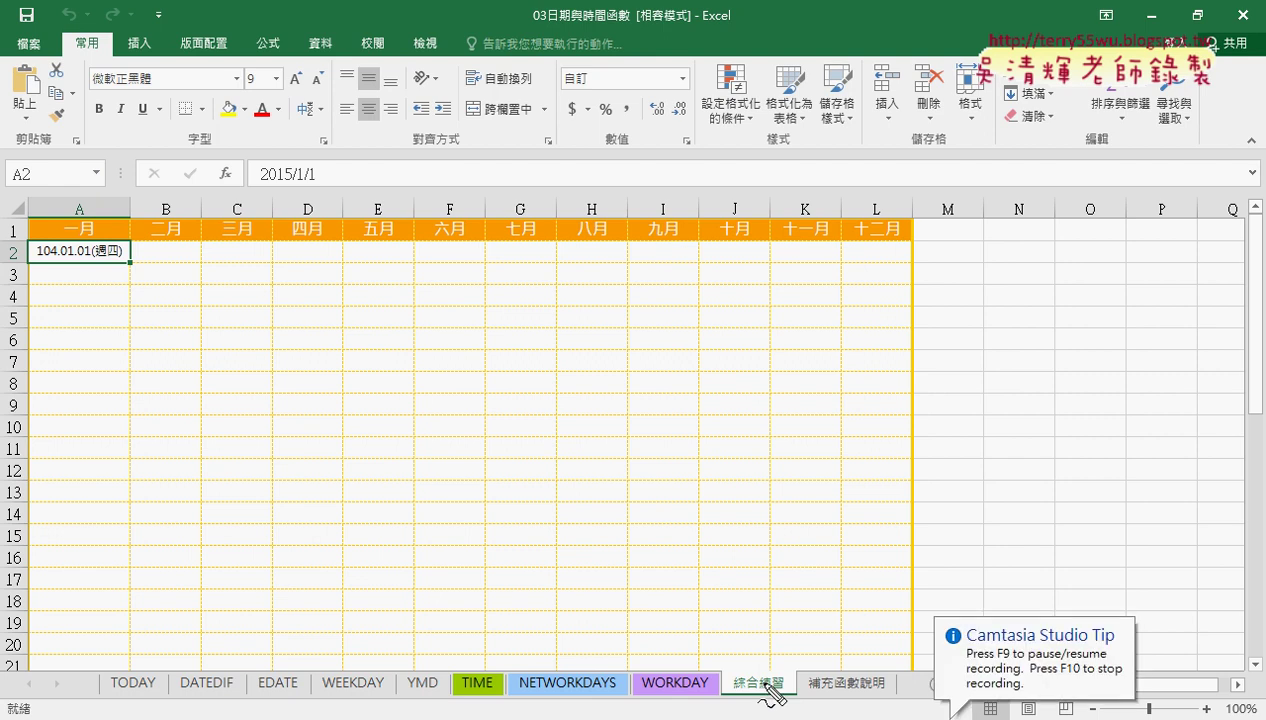
pyautogui.moveTo(110, 268); pyautogui.dragTo(116, 259)
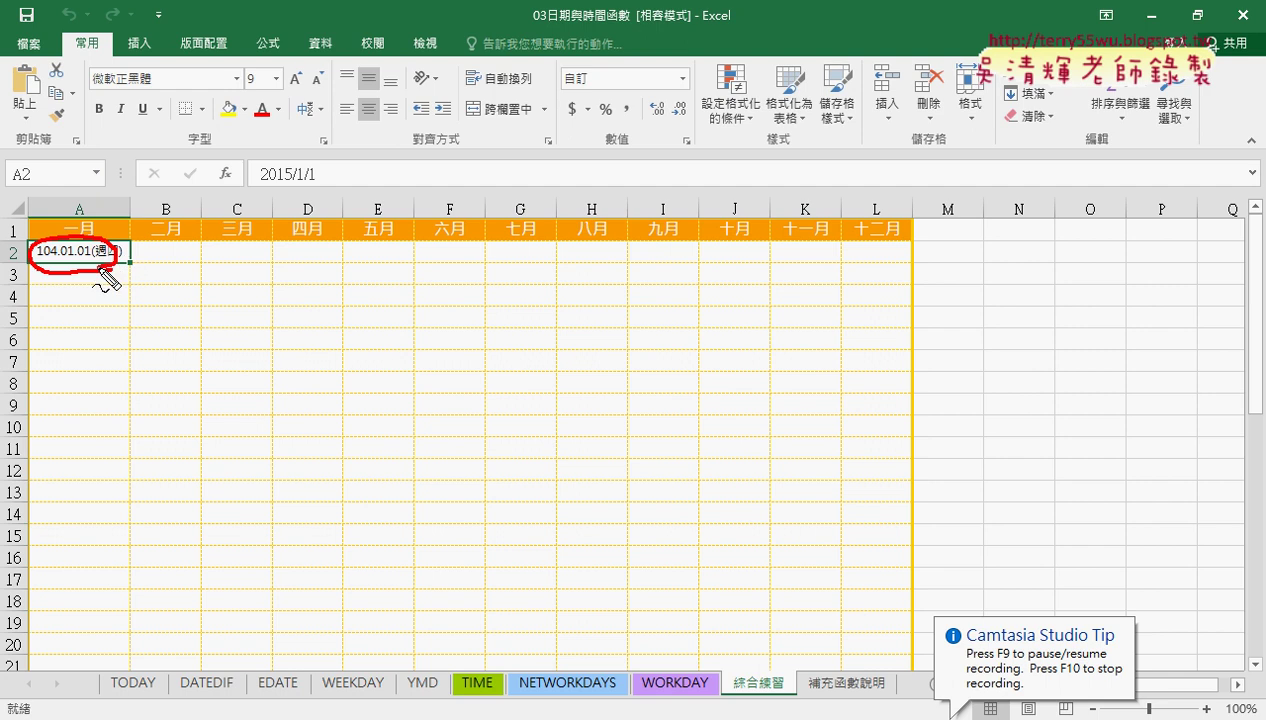
pyautogui.moveTo(150, 254)
pyautogui.mouseDown()
pyautogui.moveTo(355, 255)
pyautogui.moveTo(318, 273)
pyautogui.mouseUp()
pyautogui.moveTo(68, 288)
pyautogui.mouseDown()
pyautogui.moveTo(68, 445)
pyautogui.moveTo(104, 432)
pyautogui.mouseUp()
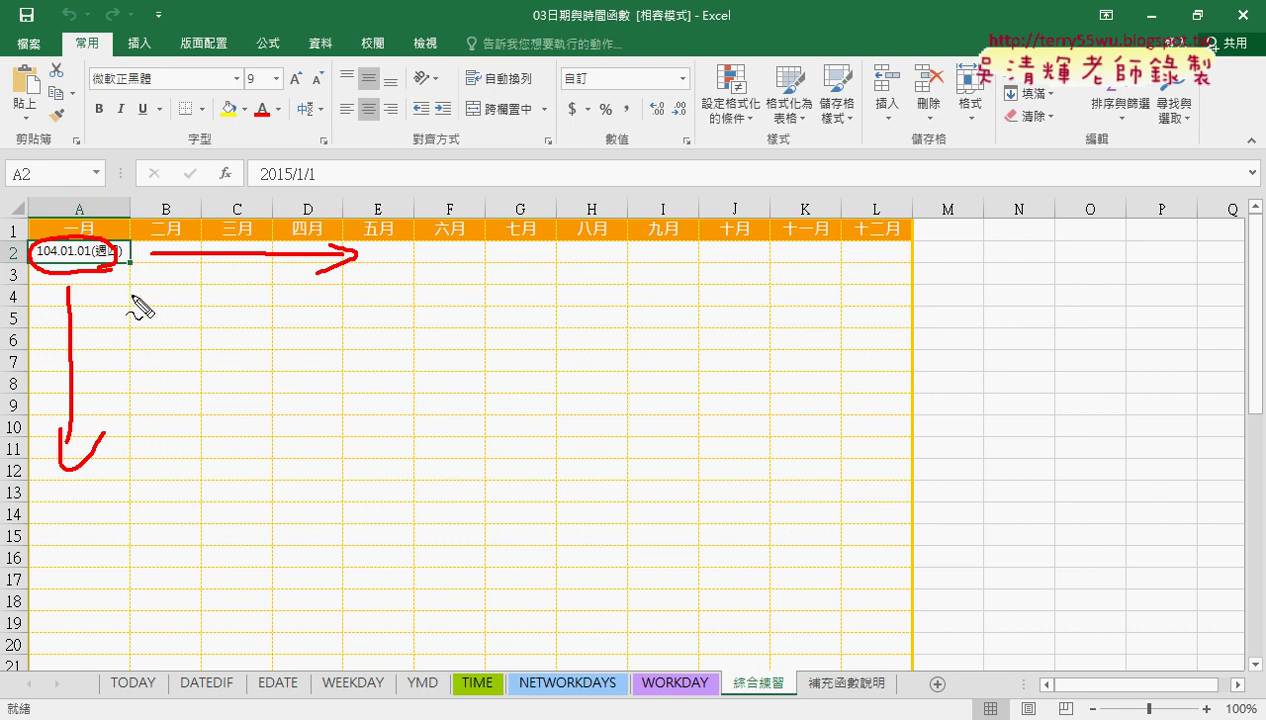
pyautogui.moveTo(168, 444)
pyautogui.mouseDown()
pyautogui.moveTo(556, 448)
pyautogui.moveTo(518, 477)
pyautogui.mouseUp()
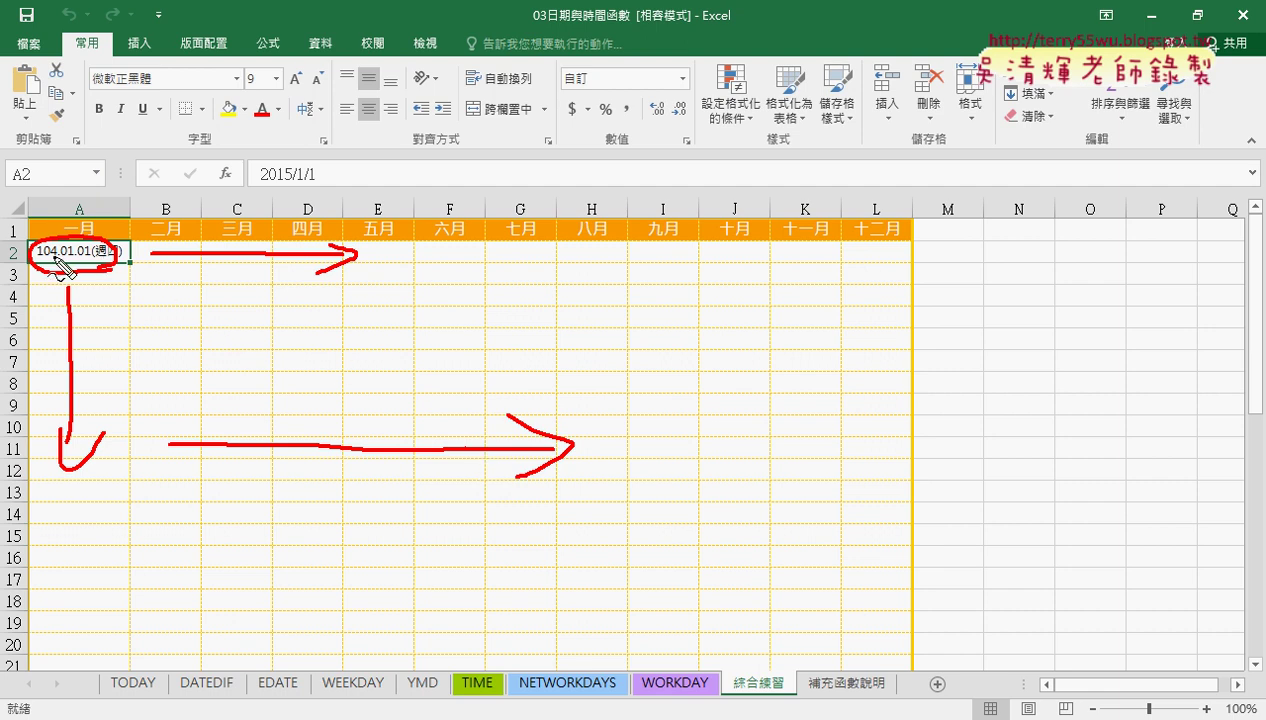
pyautogui.moveTo(252, 187)
pyautogui.mouseDown()
pyautogui.moveTo(318, 188)
pyautogui.moveTo(302, 197)
pyautogui.mouseUp()
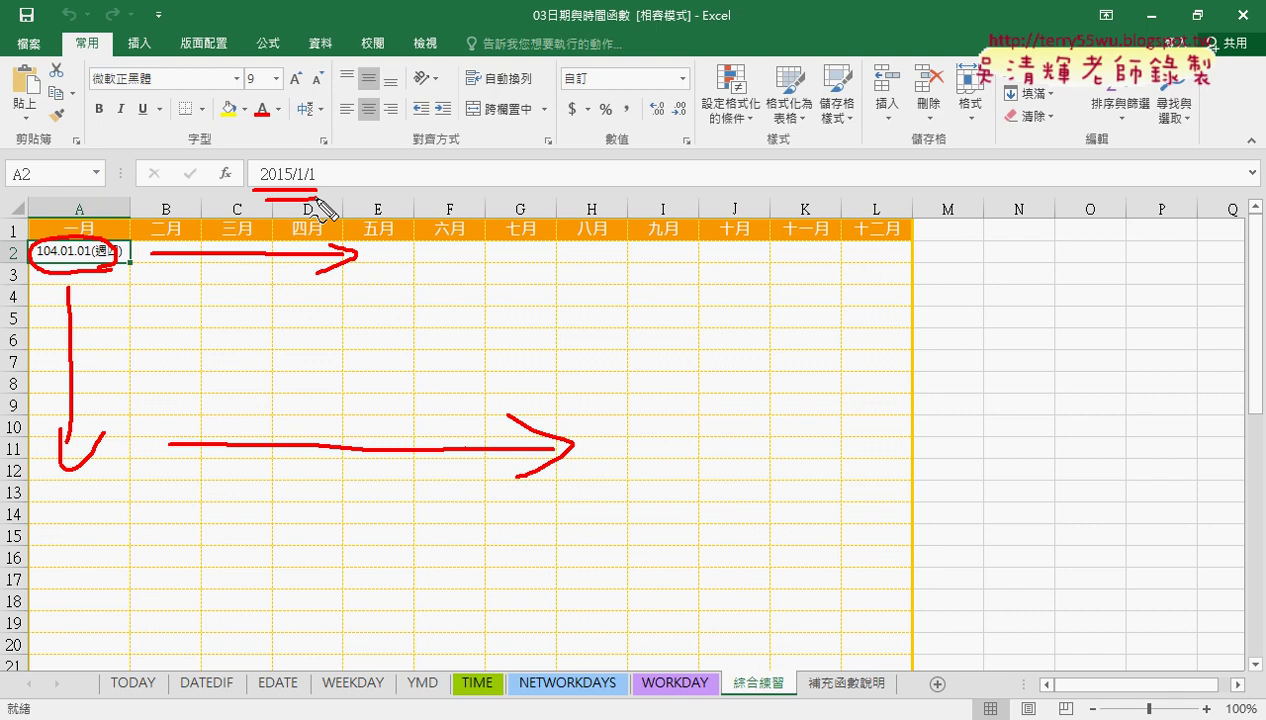
pyautogui.moveTo(246, 162); pyautogui.dragTo(103, 226)
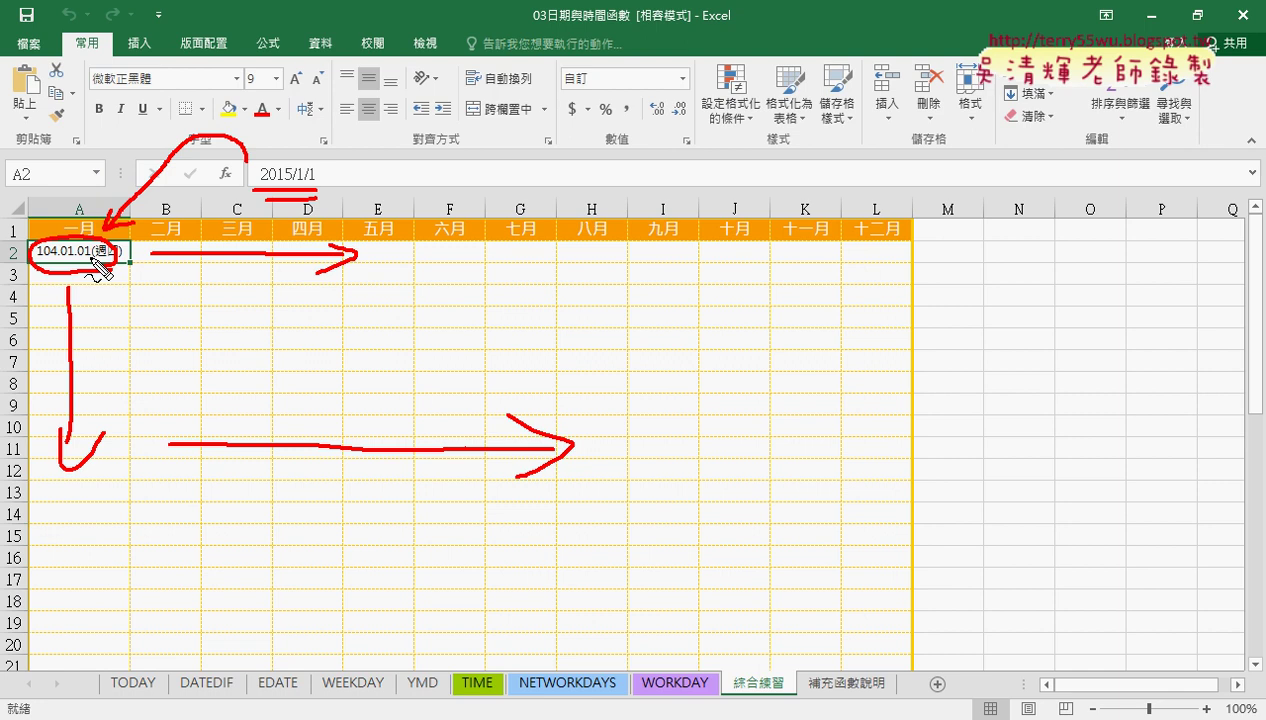
pyautogui.press('Escape')
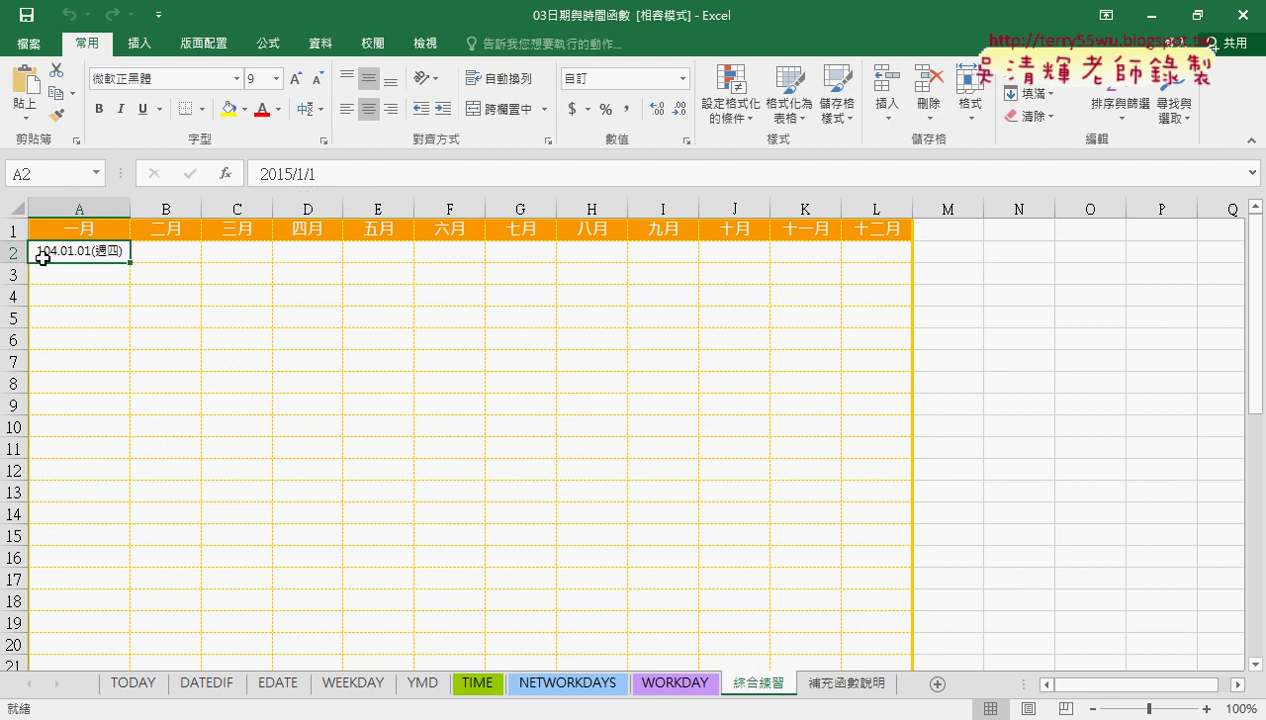
pyautogui.click(299, 174)
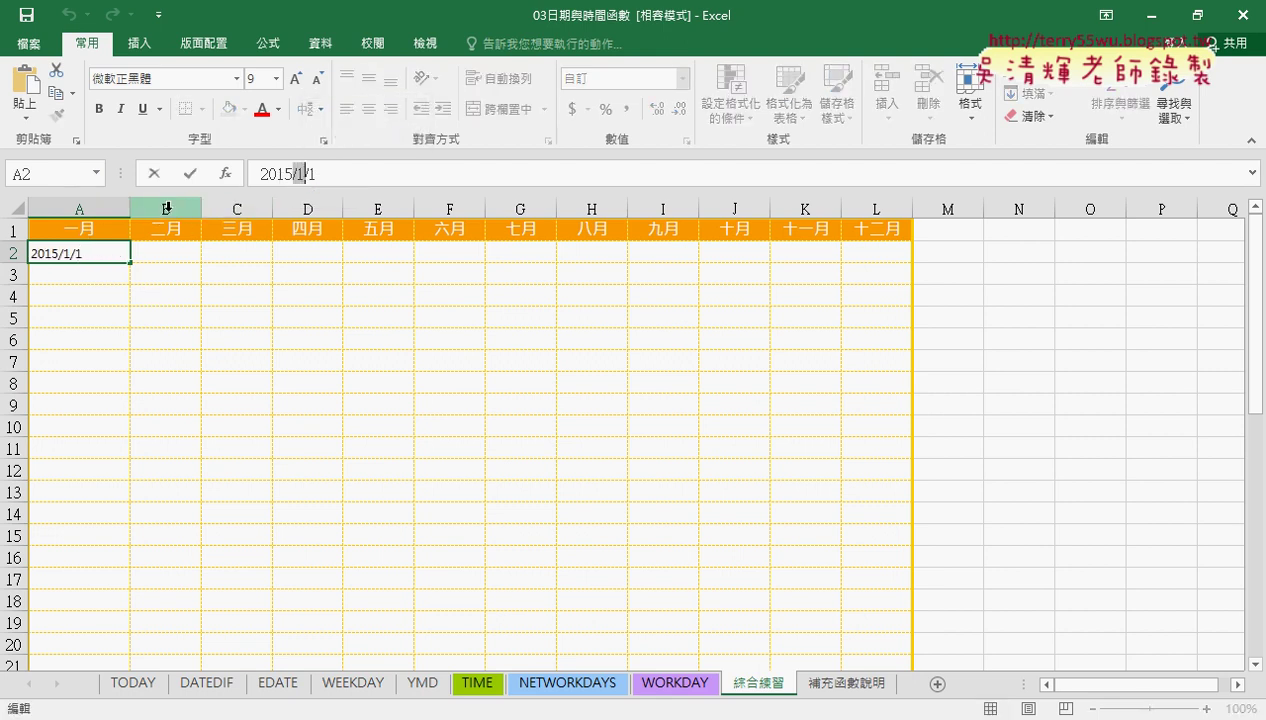
pyautogui.click(154, 175)
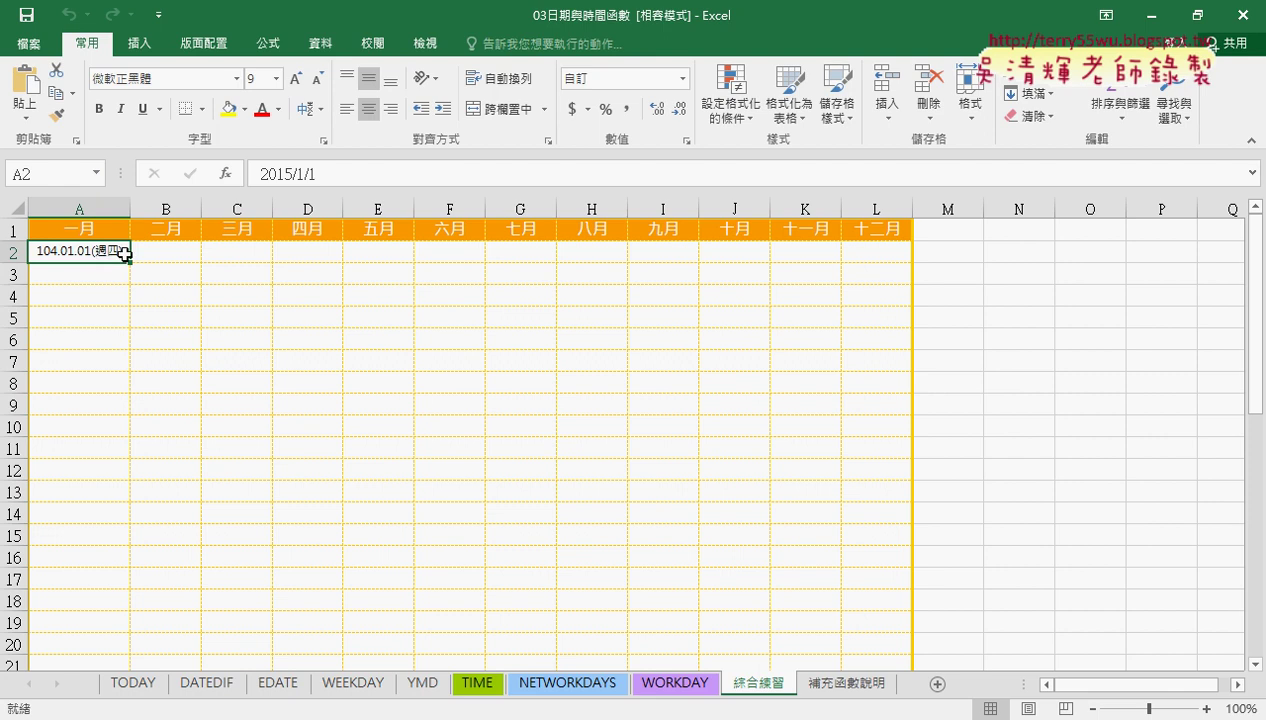
pyautogui.rightClick(124, 253)
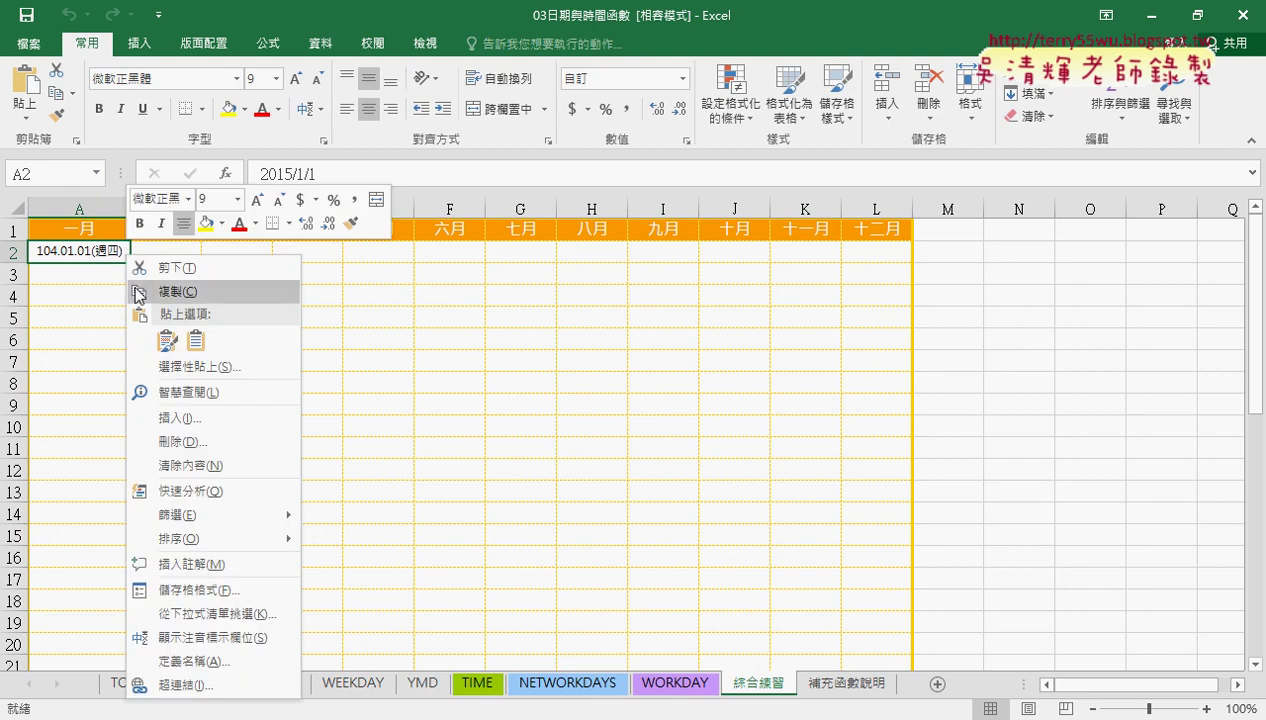
pyautogui.click(216, 591)
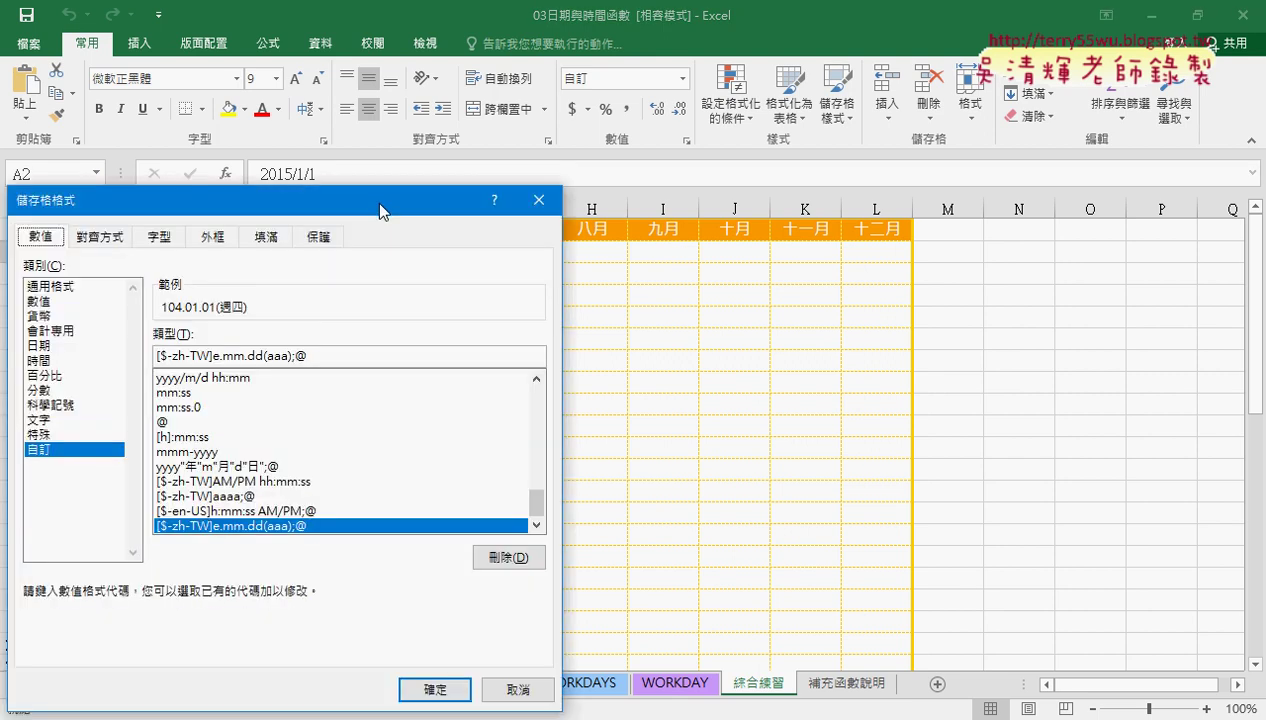
pyautogui.moveTo(378, 209); pyautogui.dragTo(601, 140)
pyautogui.click(275, 278)
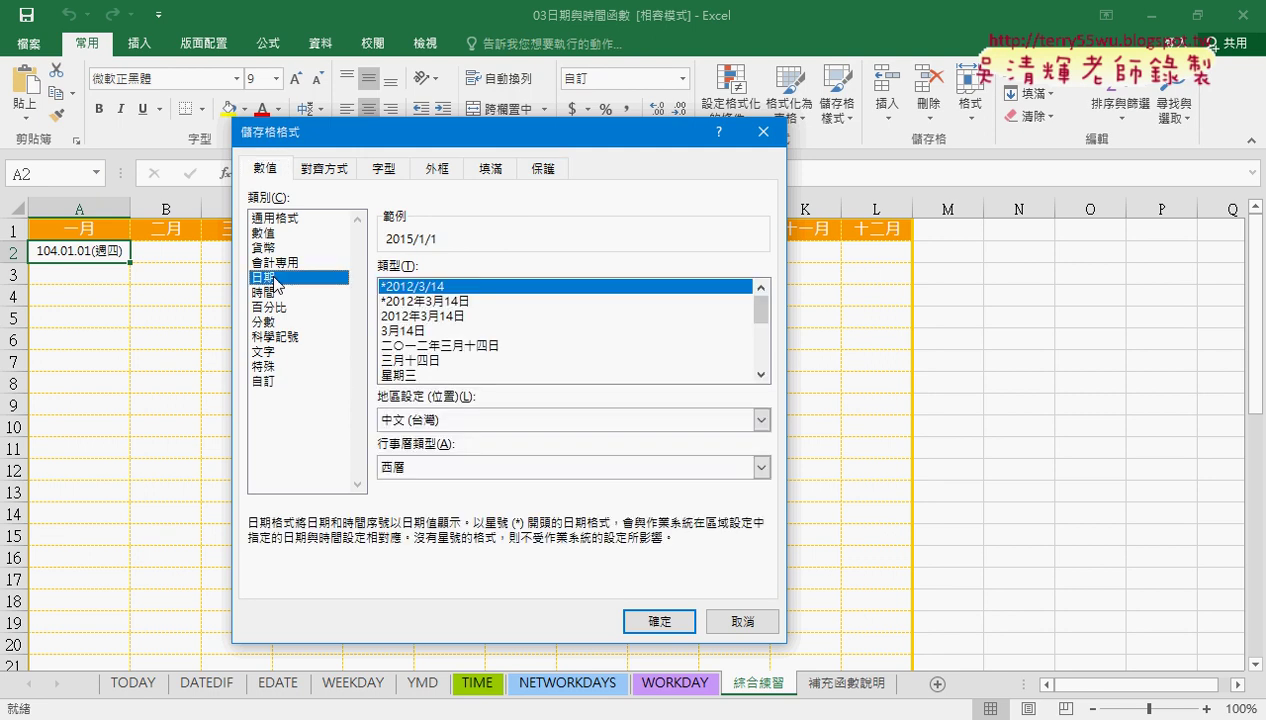
pyautogui.click(425, 467)
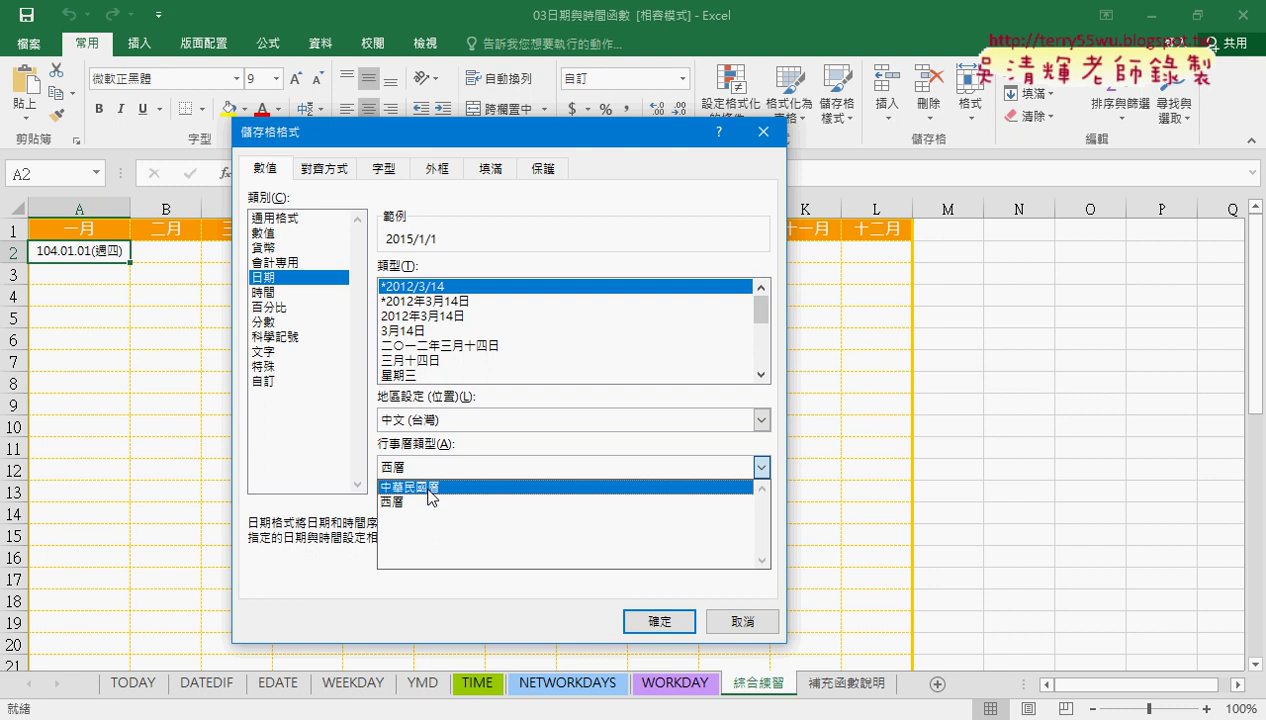
pyautogui.click(738, 622)
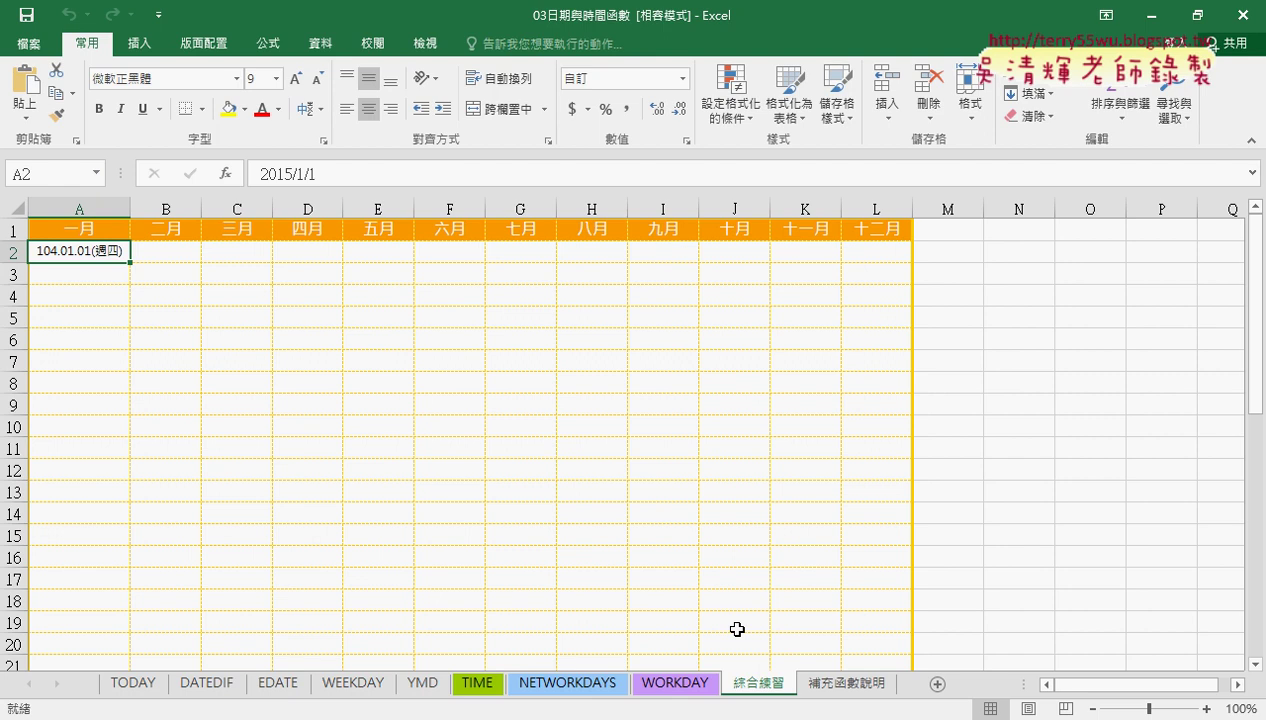
# On the TODAY sheet, widen column C and select C3 under 結果
pyautogui.click(140, 686)
pyautogui.moveTo(470, 214); pyautogui.dragTo(501, 212)
pyautogui.click(447, 268)
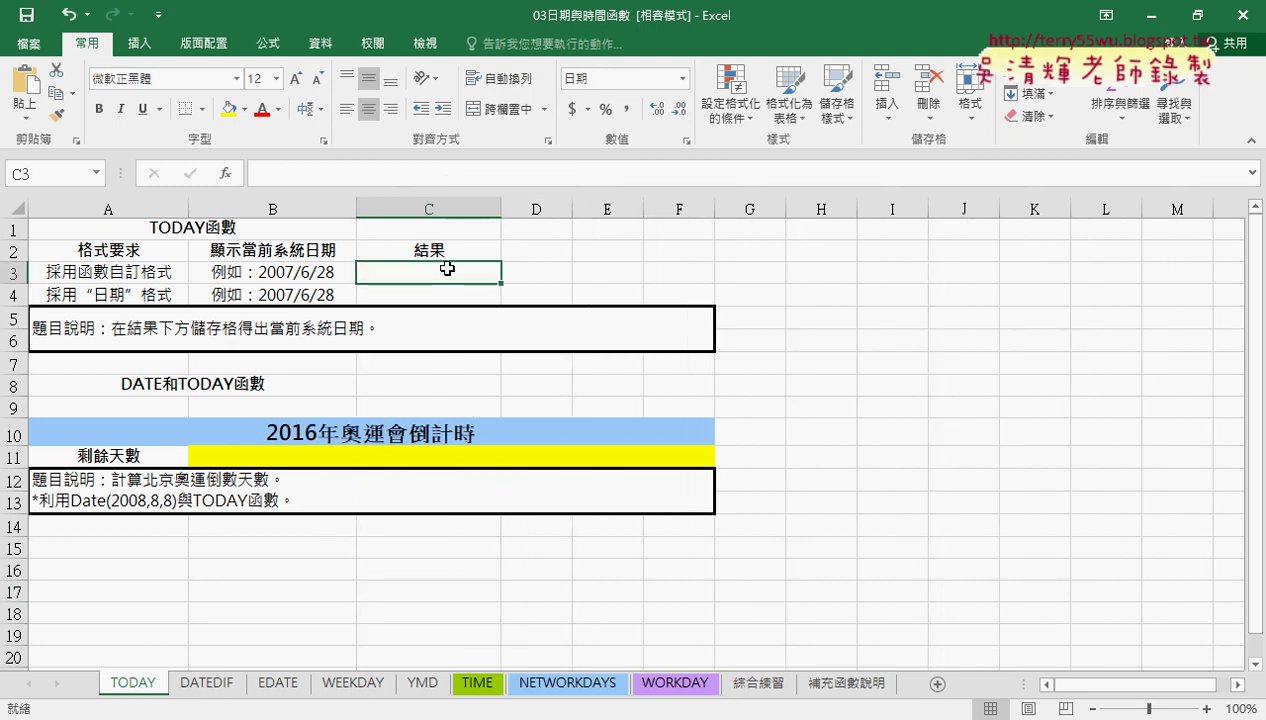
# Insert =TODAY() into C3 from the 日期及時間 category so it shows 2018/6/11
pyautogui.click(226, 173)
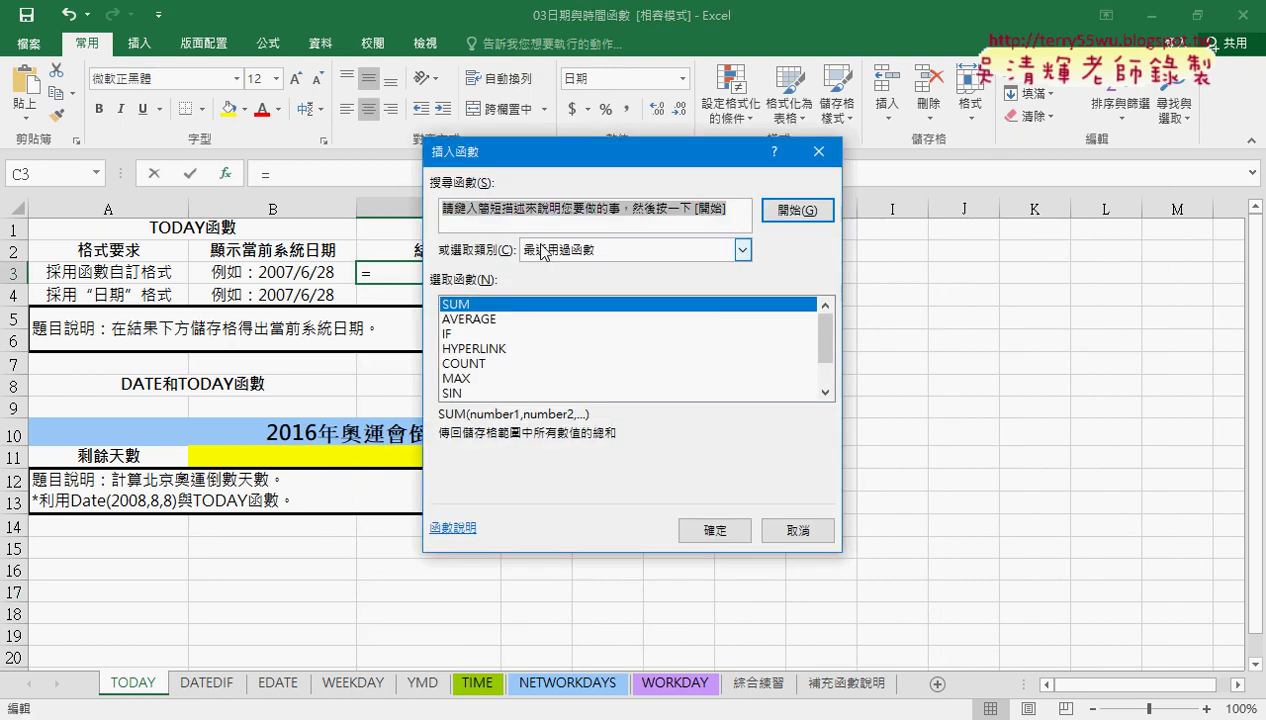
pyautogui.click(608, 251)
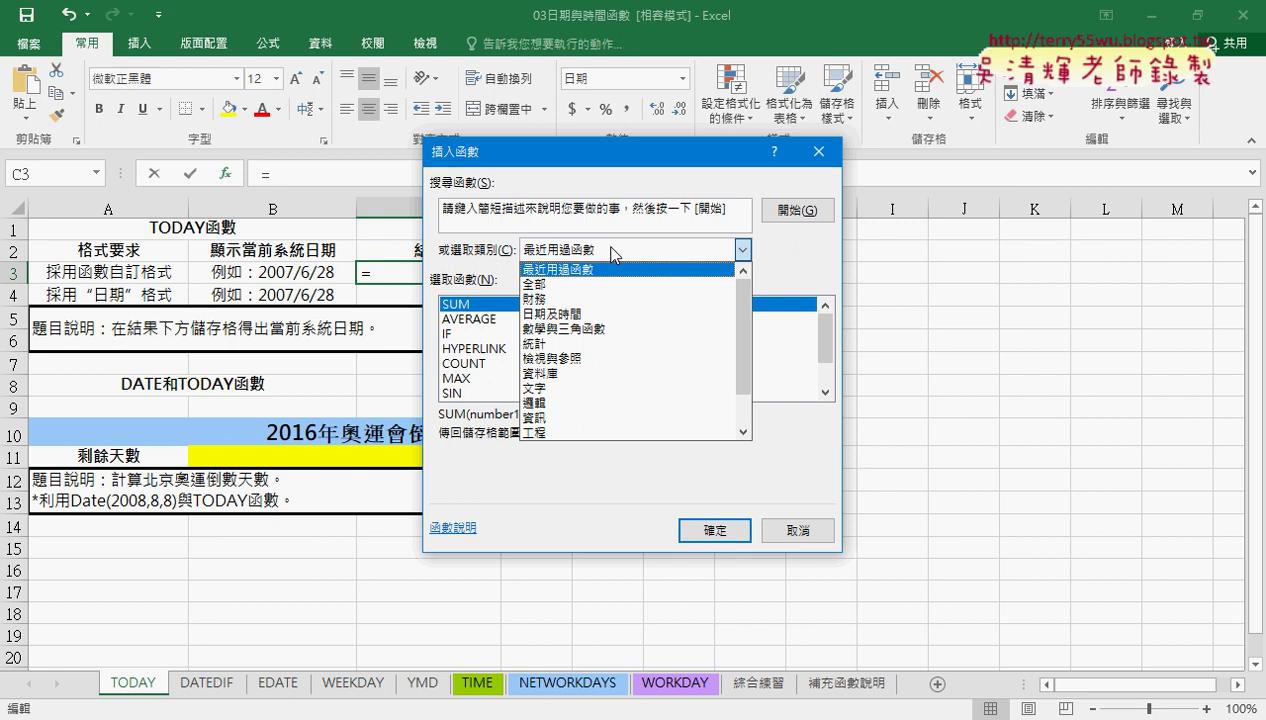
pyautogui.click(601, 315)
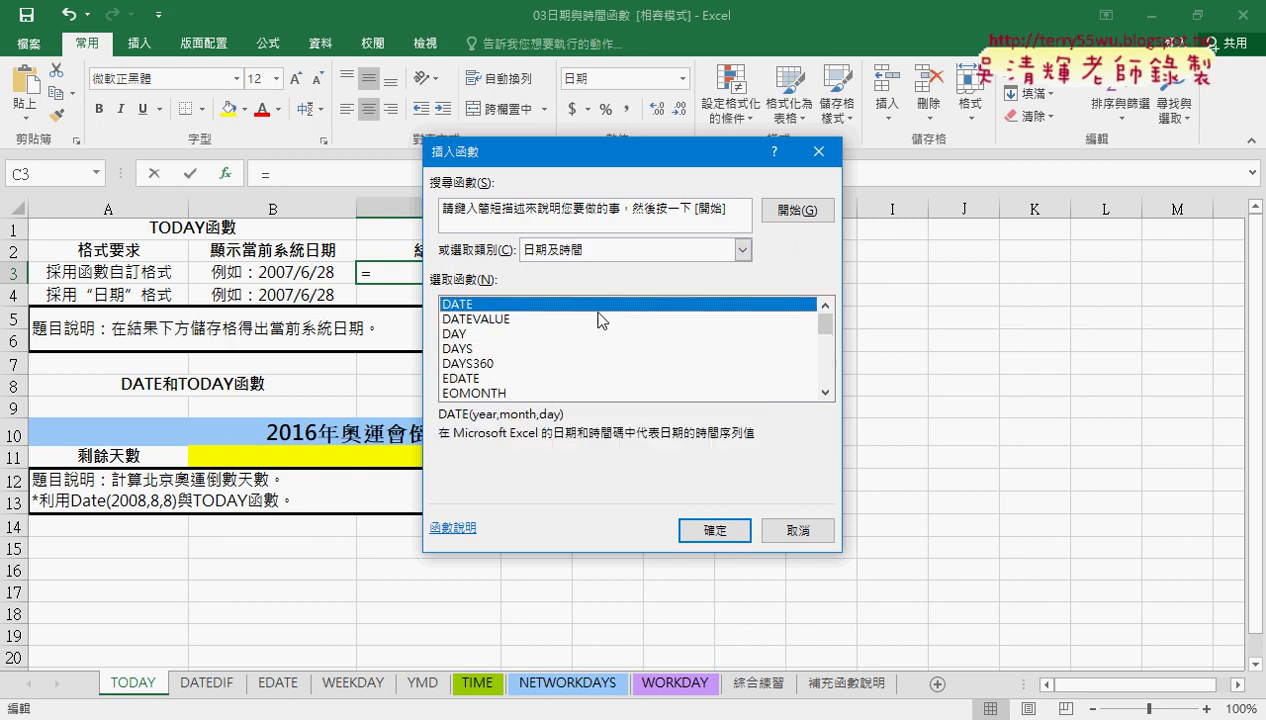
pyautogui.moveTo(825, 325); pyautogui.dragTo(826, 400)
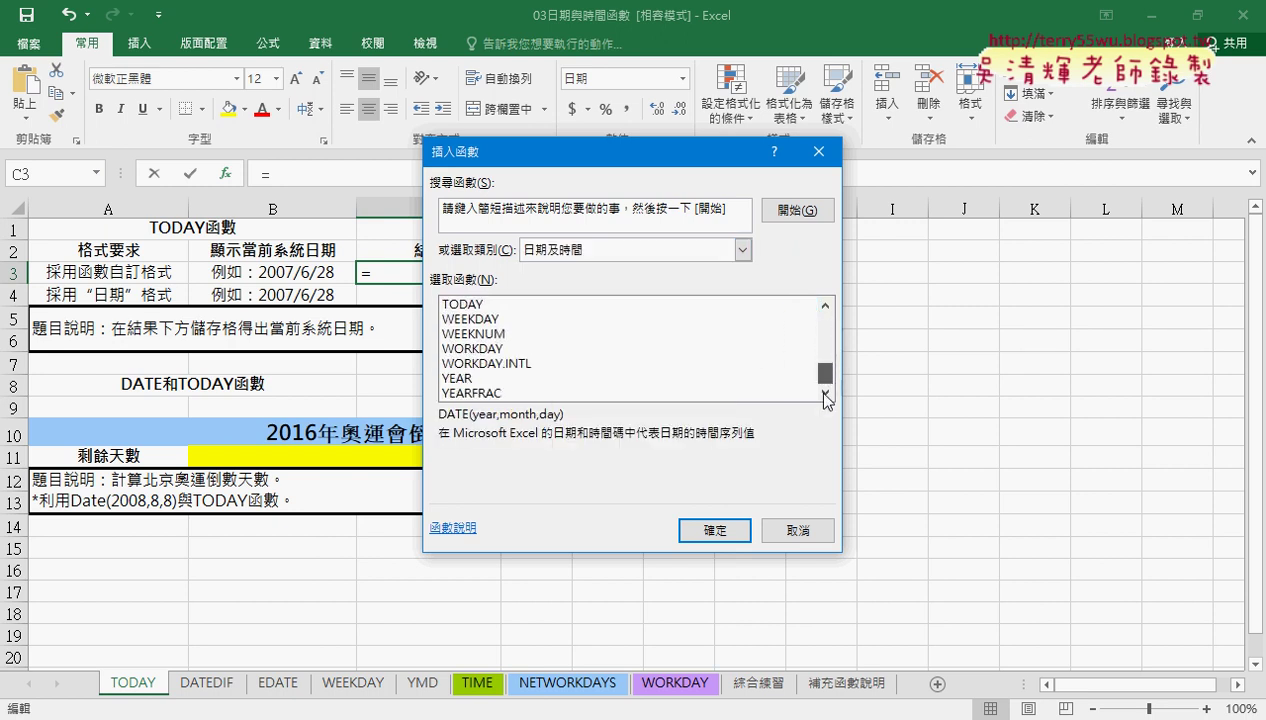
pyautogui.click(485, 305)
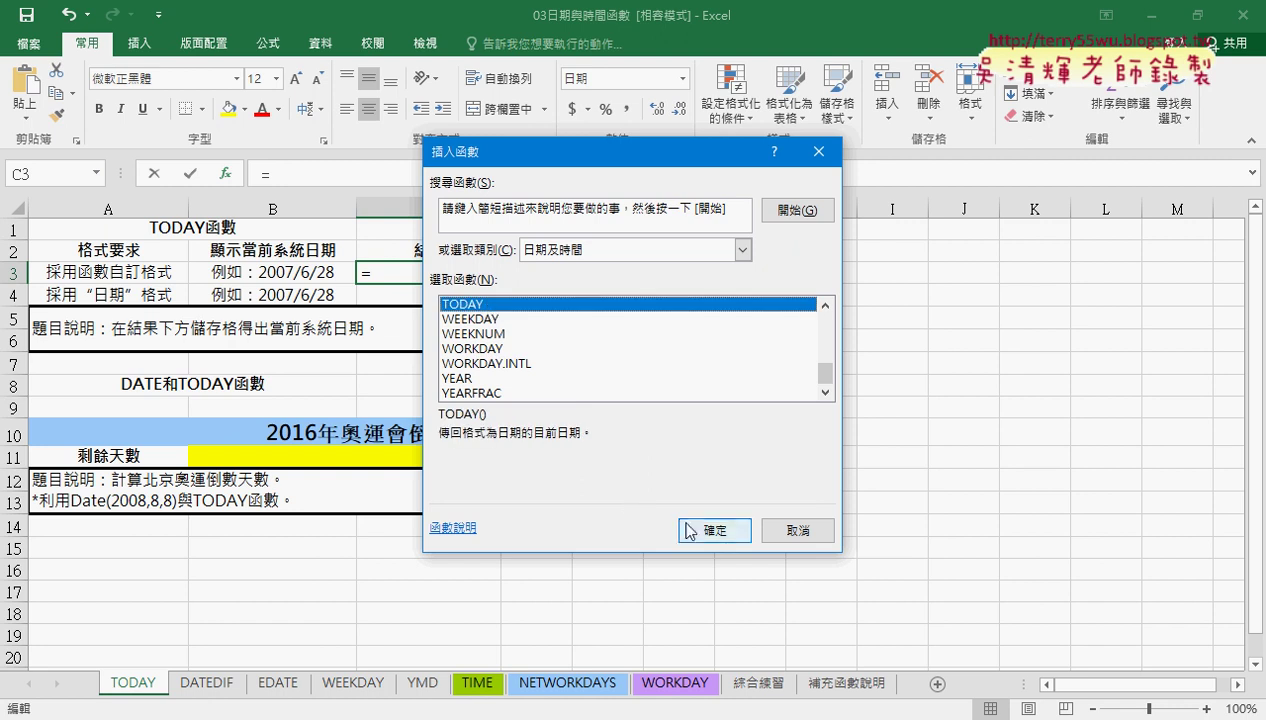
pyautogui.click(679, 523)
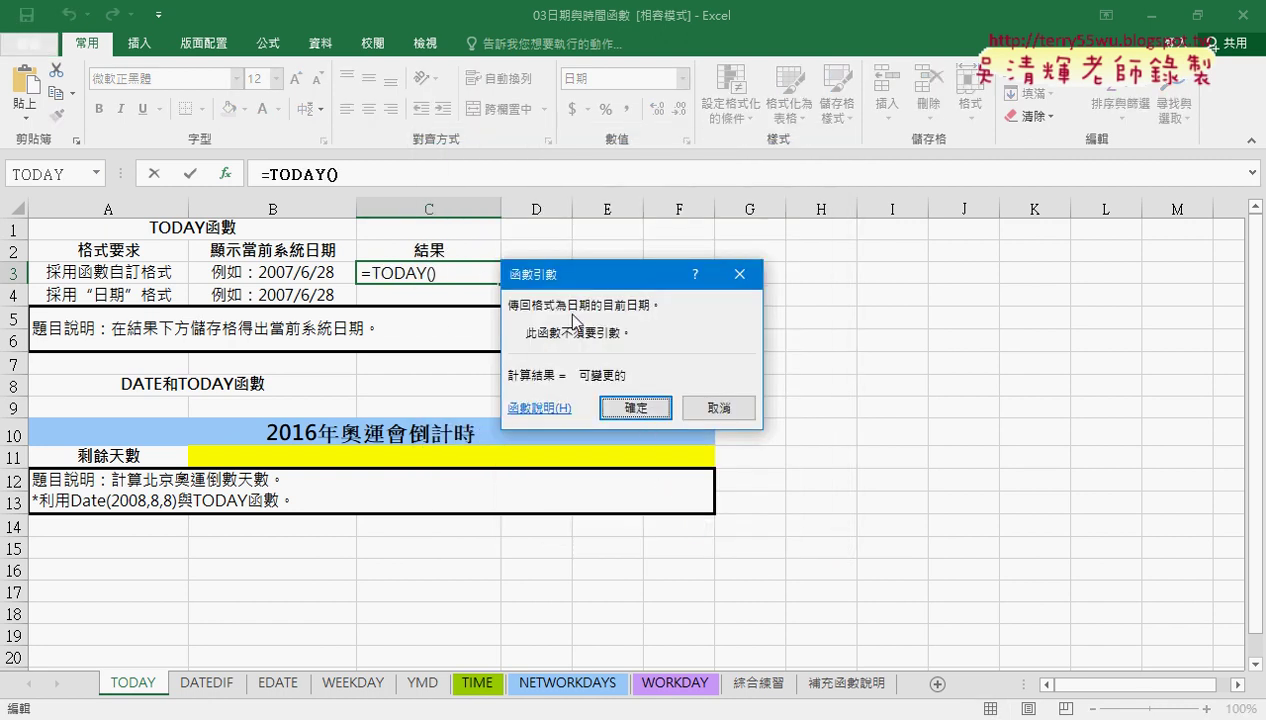
pyautogui.click(636, 407)
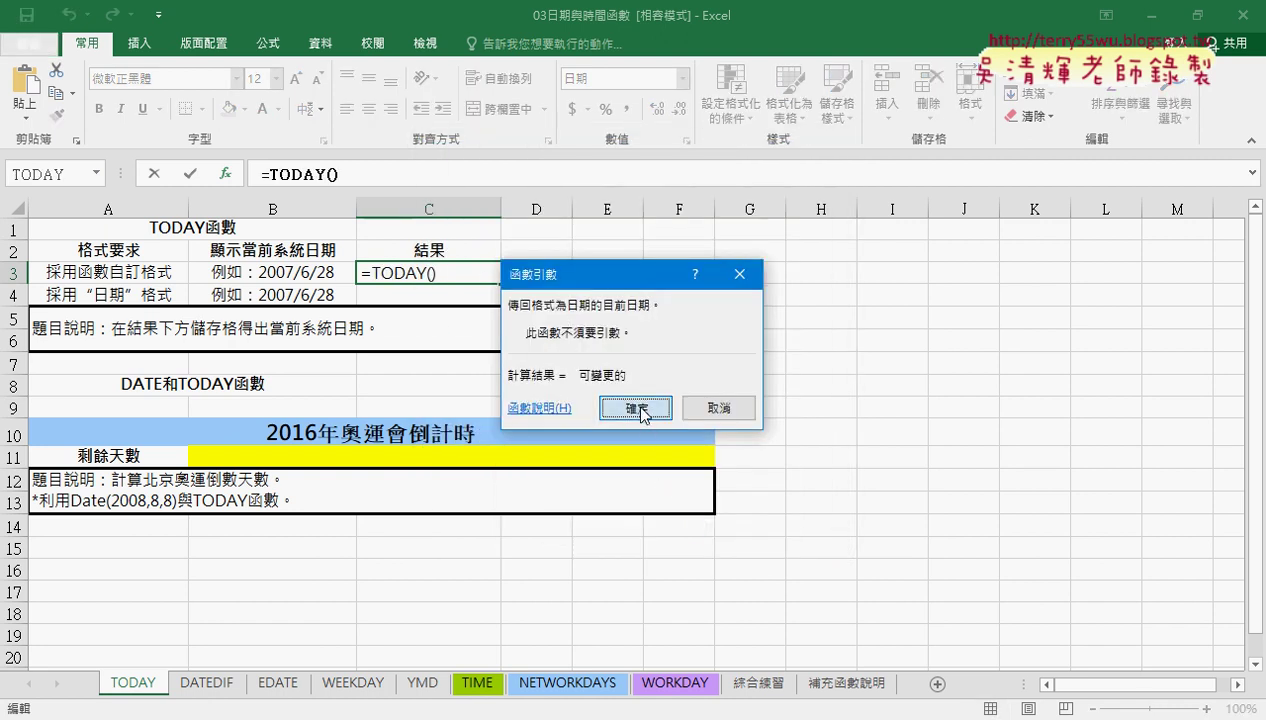
pyautogui.click(357, 176)
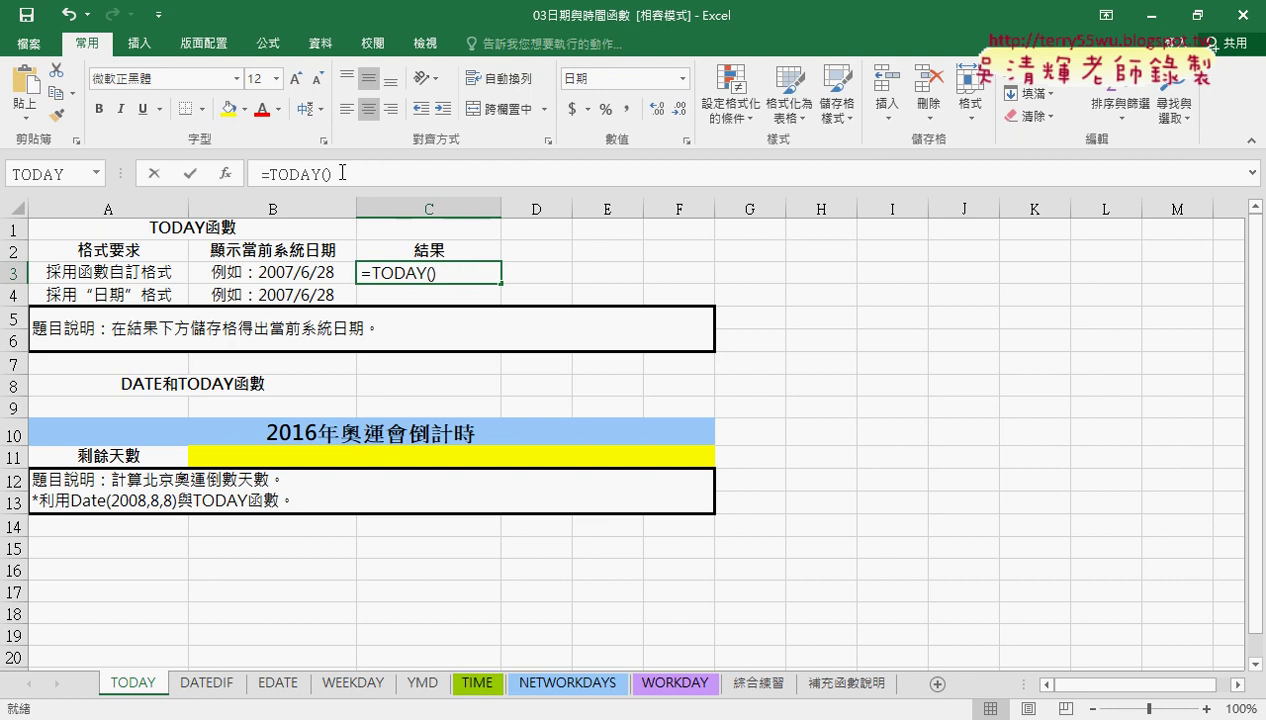
pyautogui.click(190, 174)
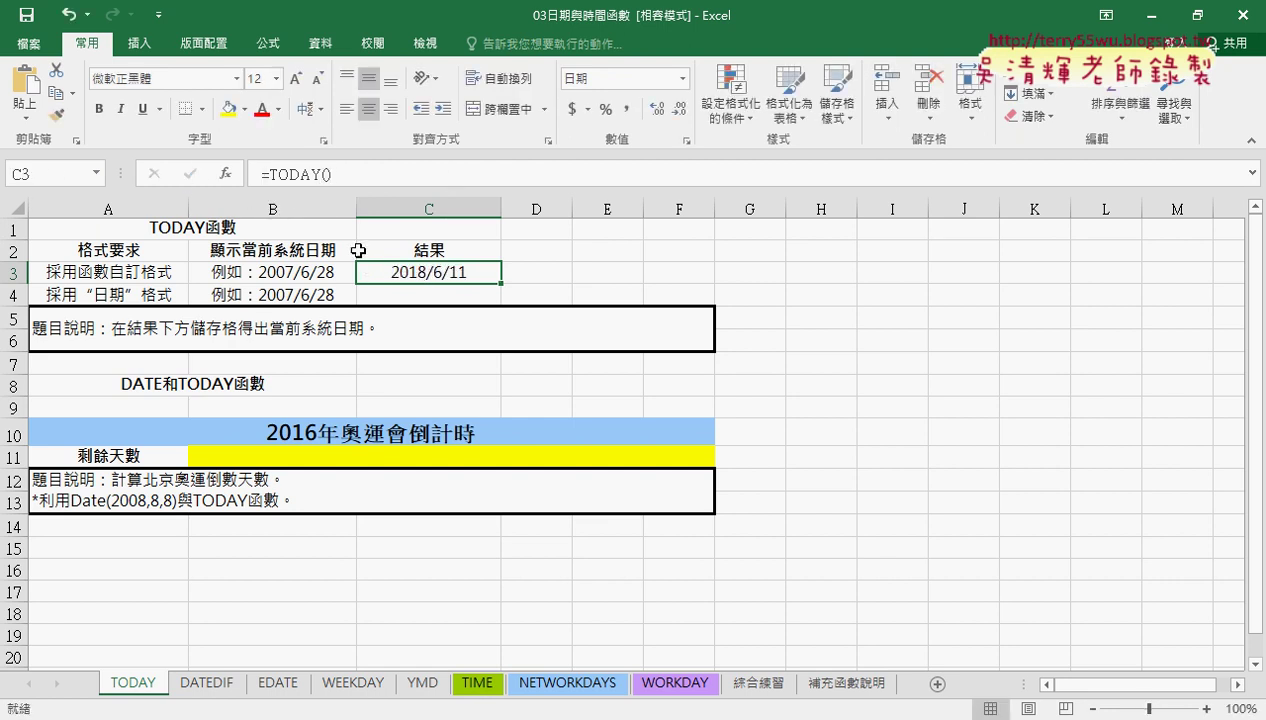
pyautogui.click(441, 294)
# Enter =NOW() in C4 through Insert Function, confirming it takes no arguments
pyautogui.click(228, 174)
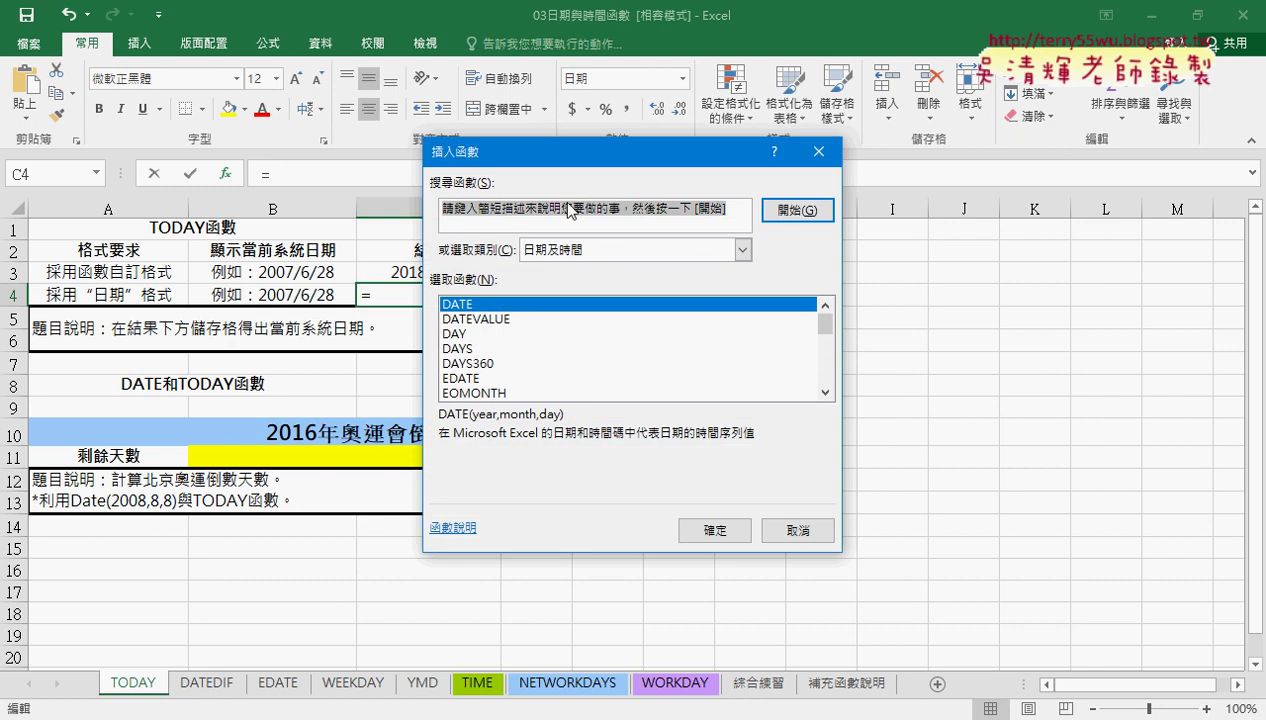
pyautogui.moveTo(607, 155); pyautogui.dragTo(799, 125)
pyautogui.moveTo(1016, 296); pyautogui.dragTo(1017, 314)
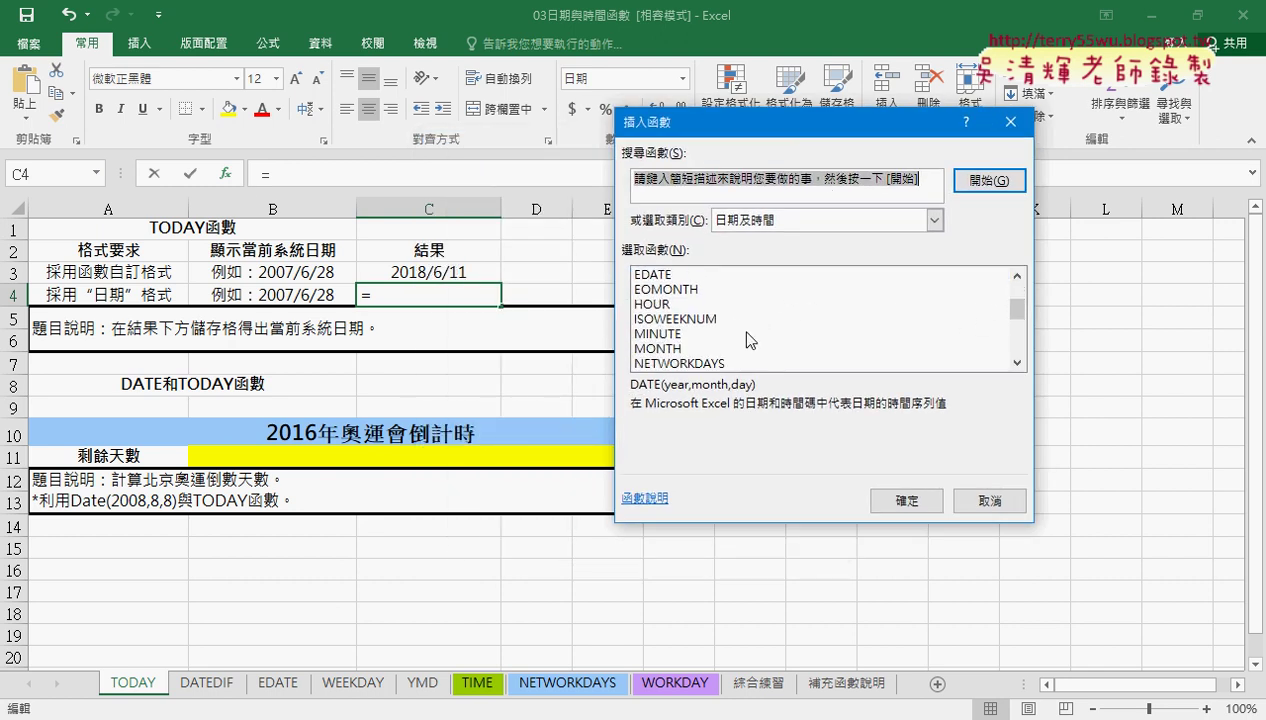
pyautogui.click(1017, 363)
pyautogui.click(1017, 363)
pyautogui.click(1017, 363)
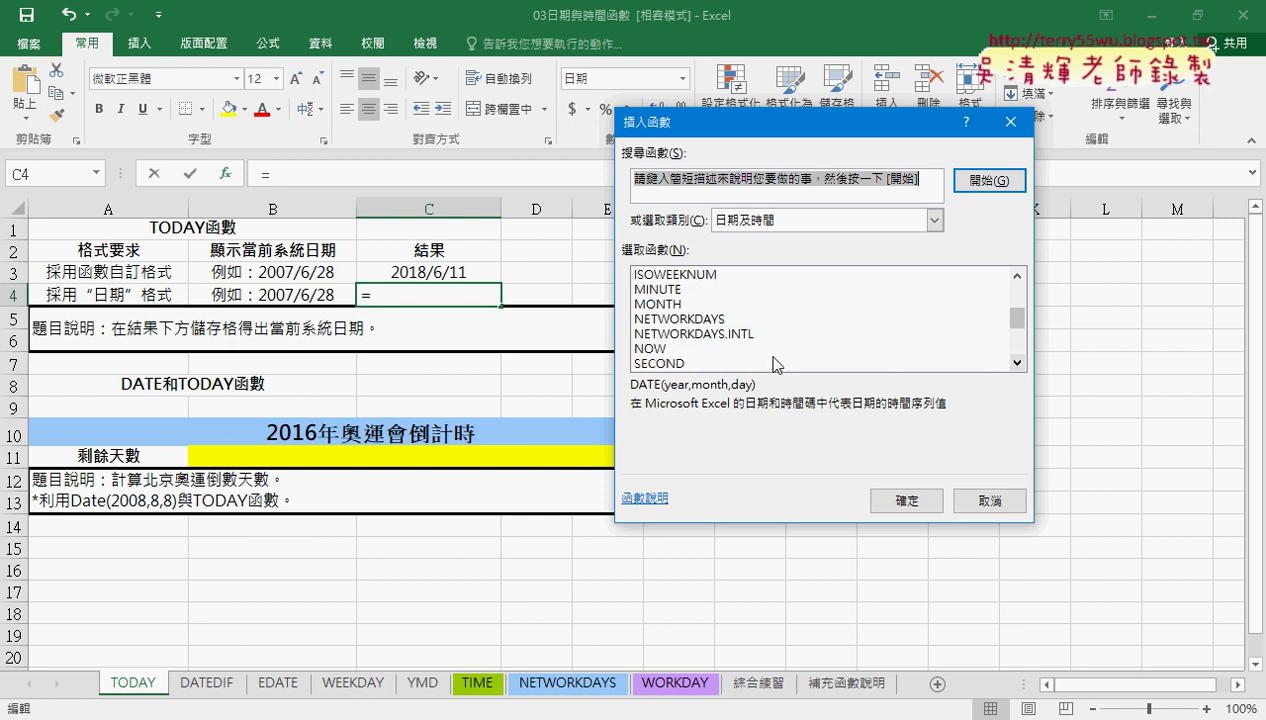
pyautogui.click(690, 348)
pyautogui.click(903, 502)
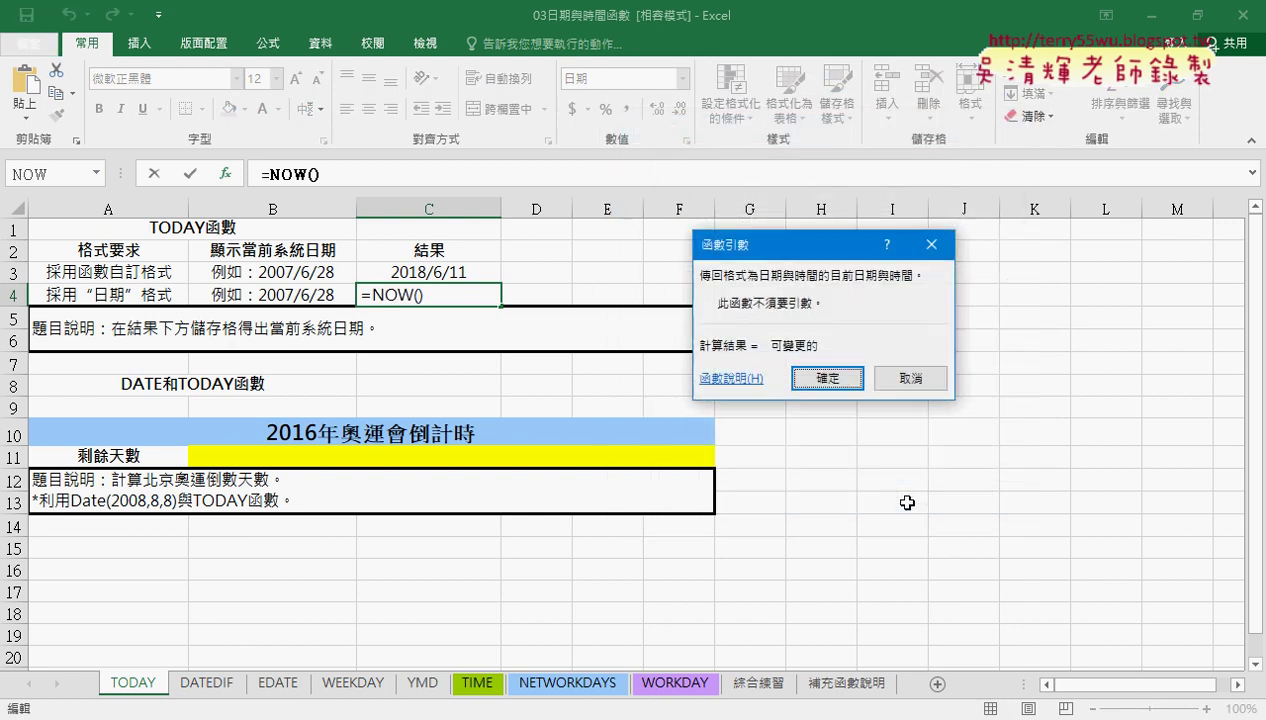
pyautogui.click(827, 378)
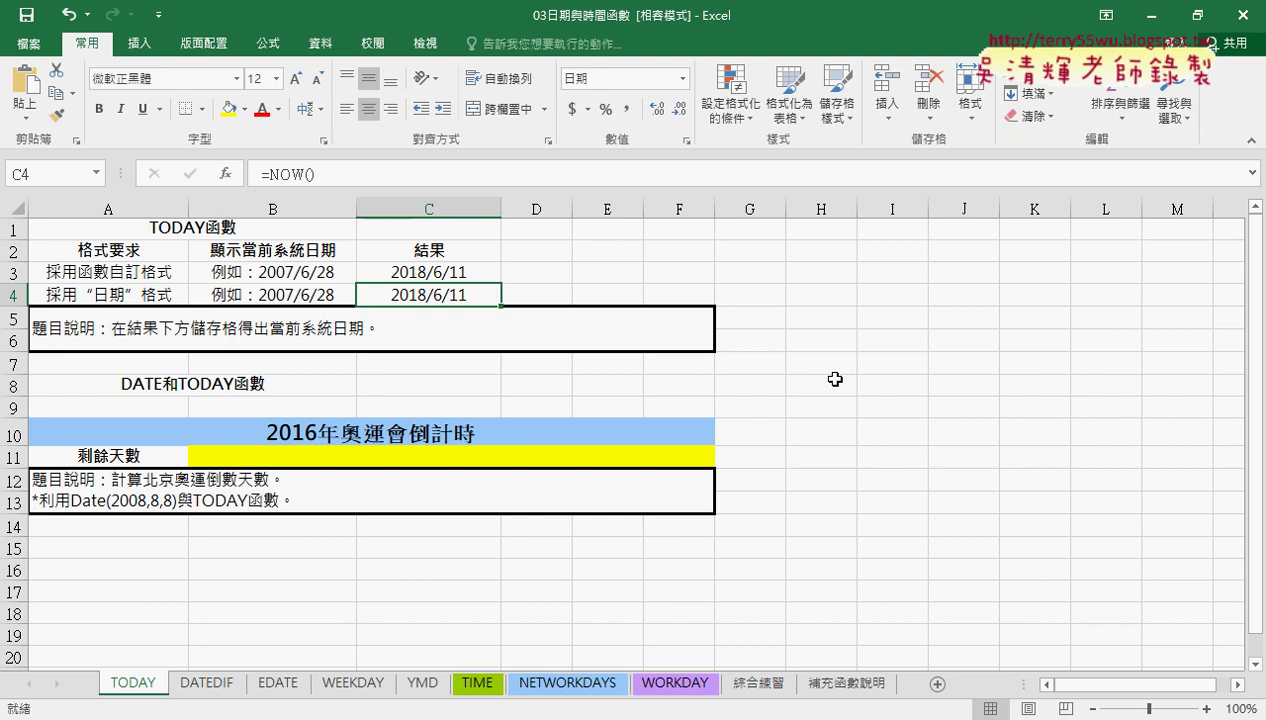
# Widen column C and give C3:C4 the 2012/3/14 1:30 PM time format, showing 12:00 AM and 6:50 PM
pyautogui.moveTo(501, 208); pyautogui.dragTo(578, 208)
pyautogui.moveTo(528, 281); pyautogui.dragTo(528, 295)
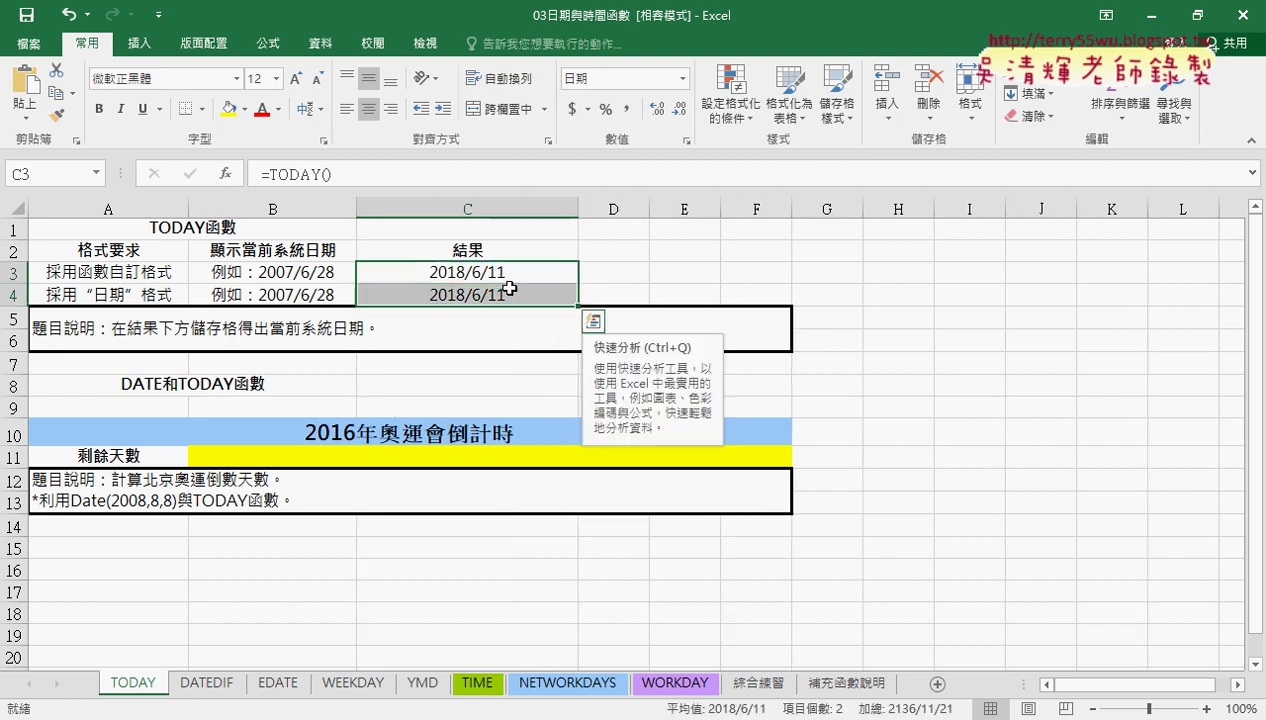
pyautogui.rightClick(460, 274)
pyautogui.click(530, 607)
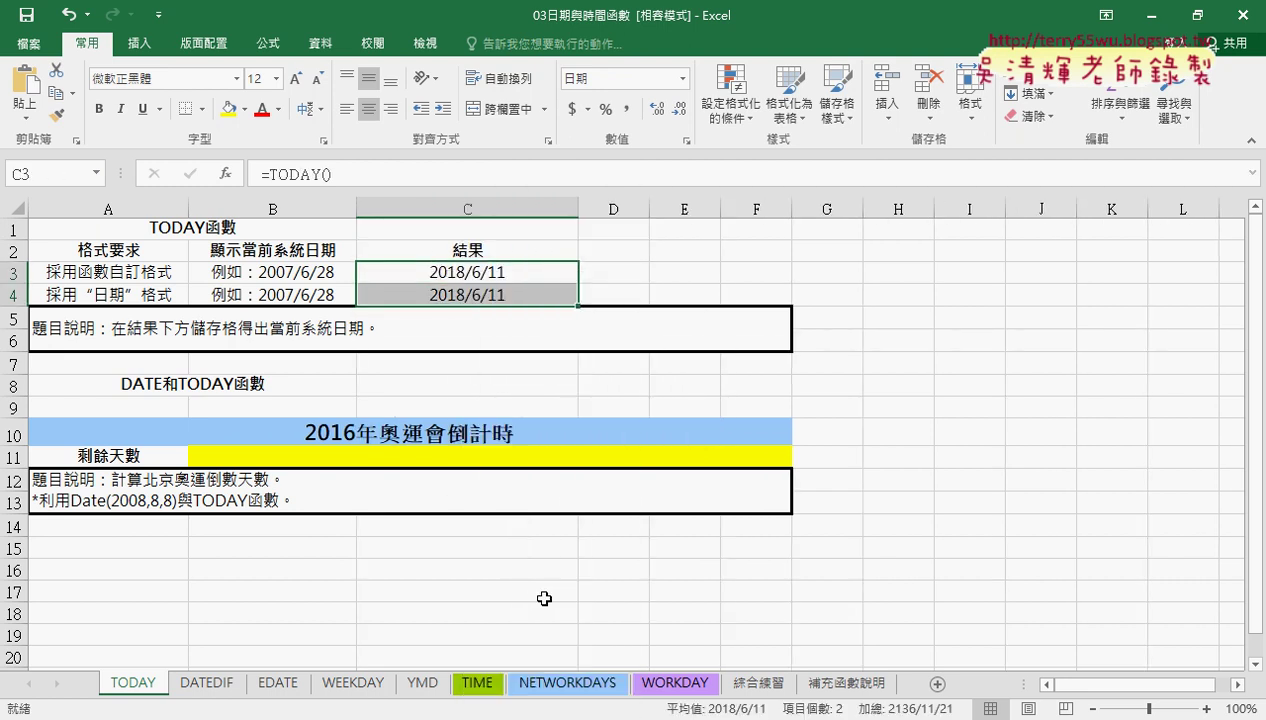
pyautogui.moveTo(567, 205); pyautogui.dragTo(879, 98)
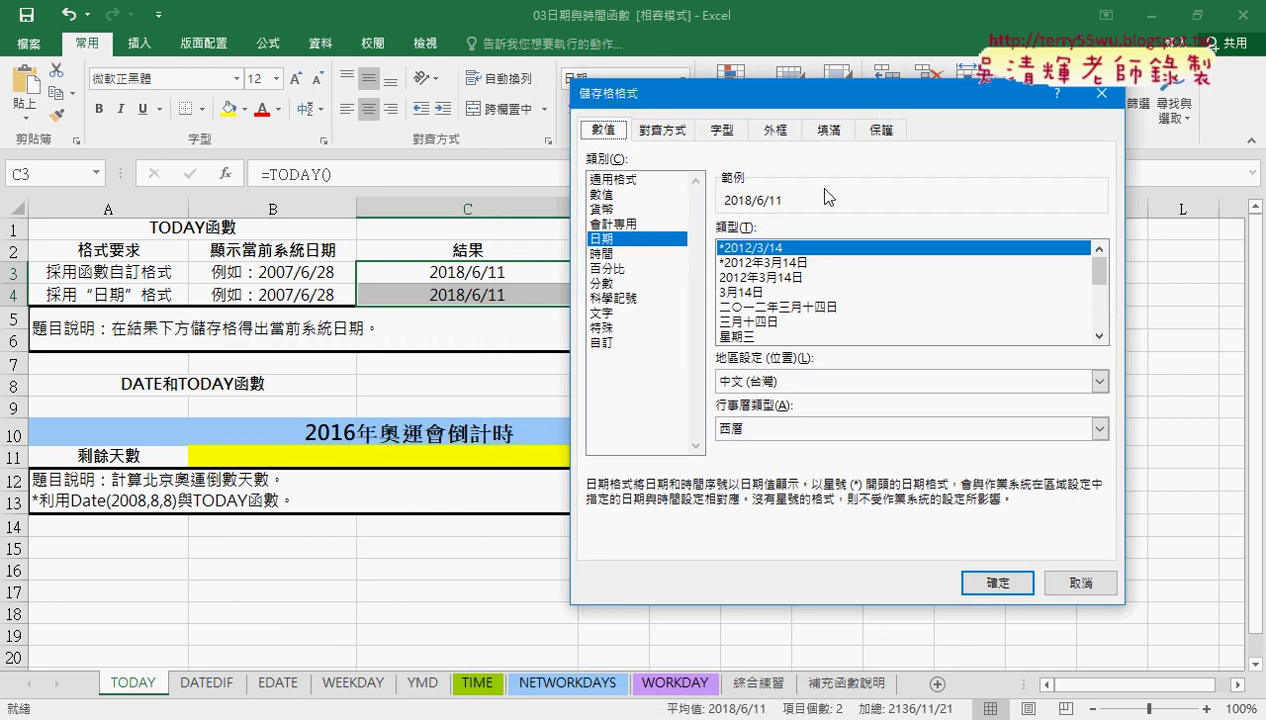
pyautogui.click(600, 254)
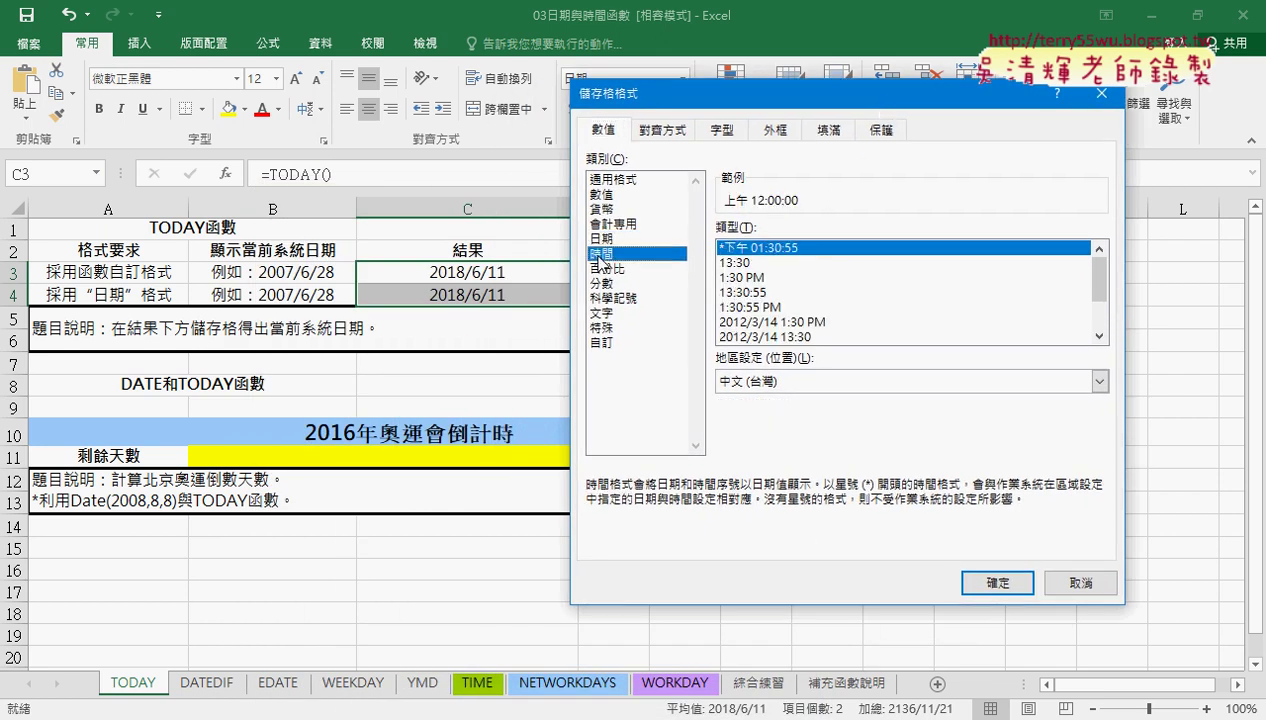
pyautogui.click(785, 322)
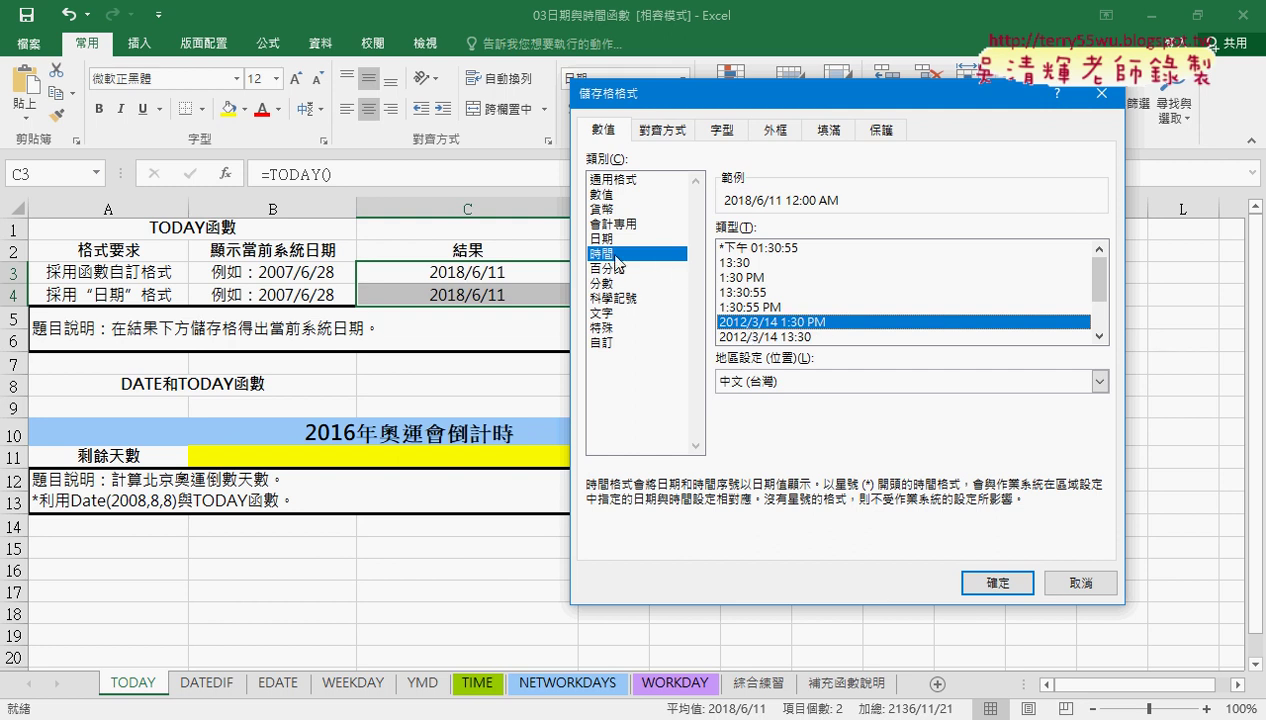
pyautogui.click(1000, 584)
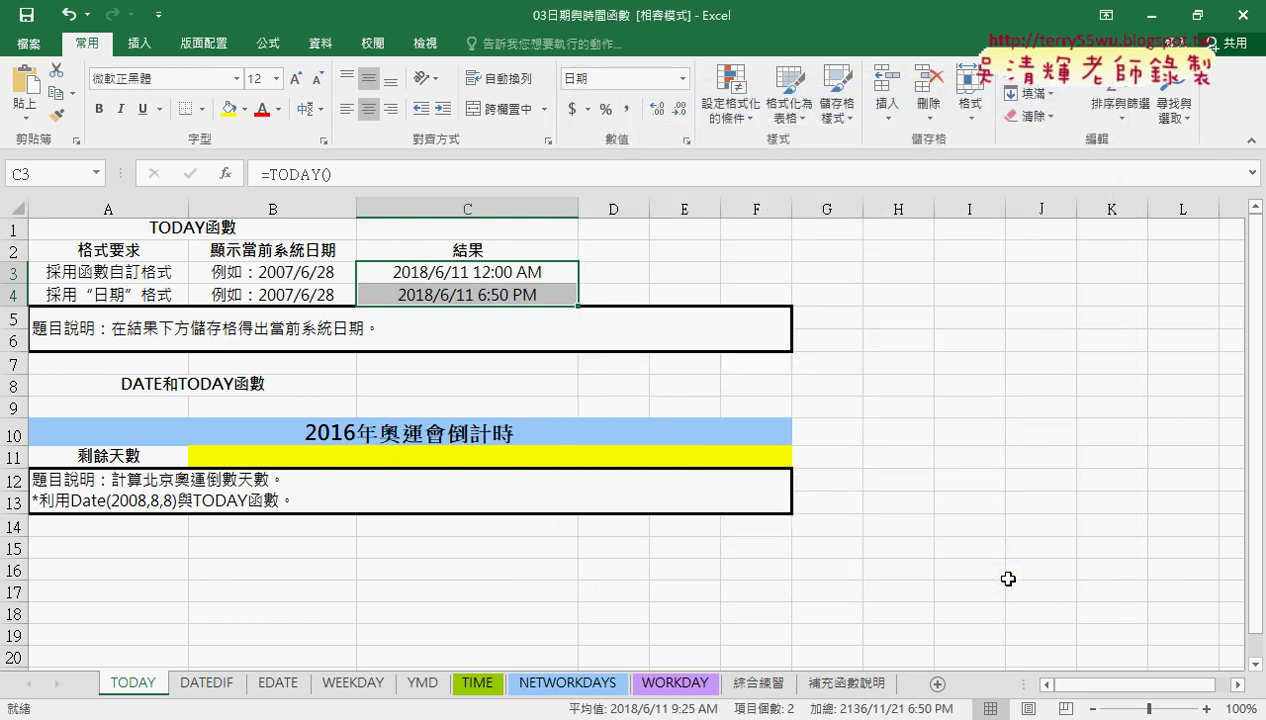
pyautogui.click(515, 262)
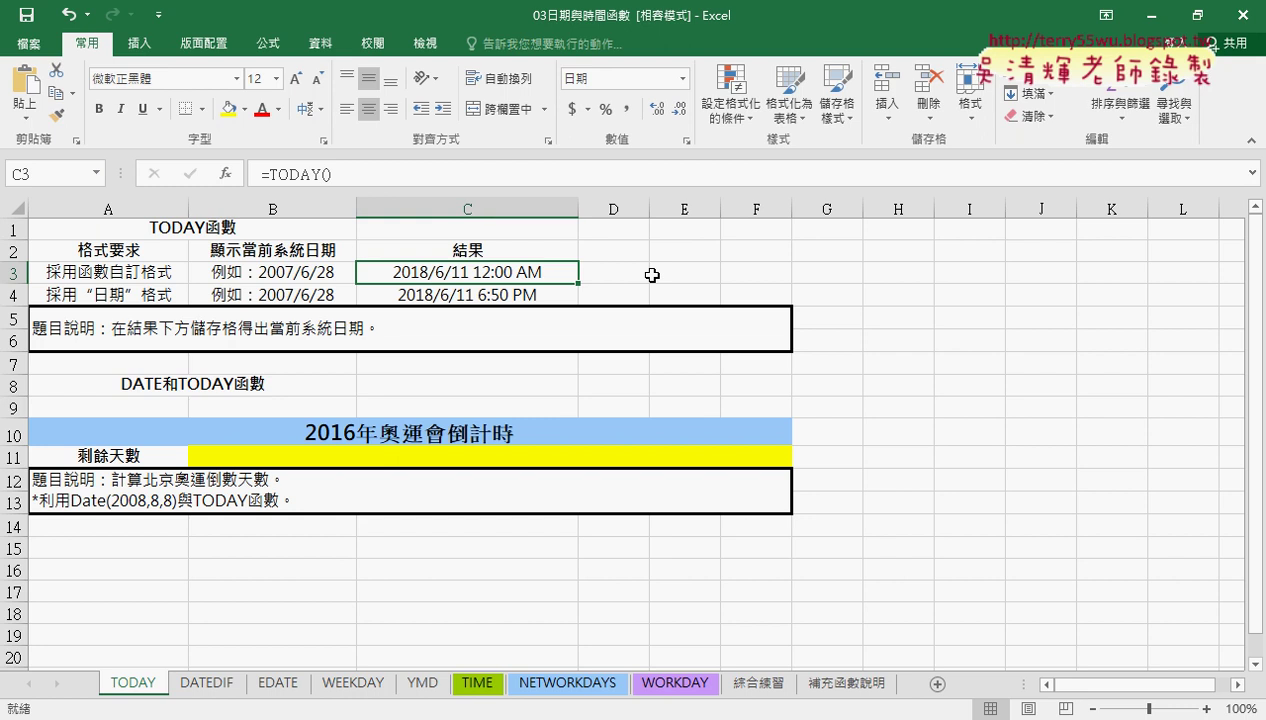
pyautogui.click(515, 297)
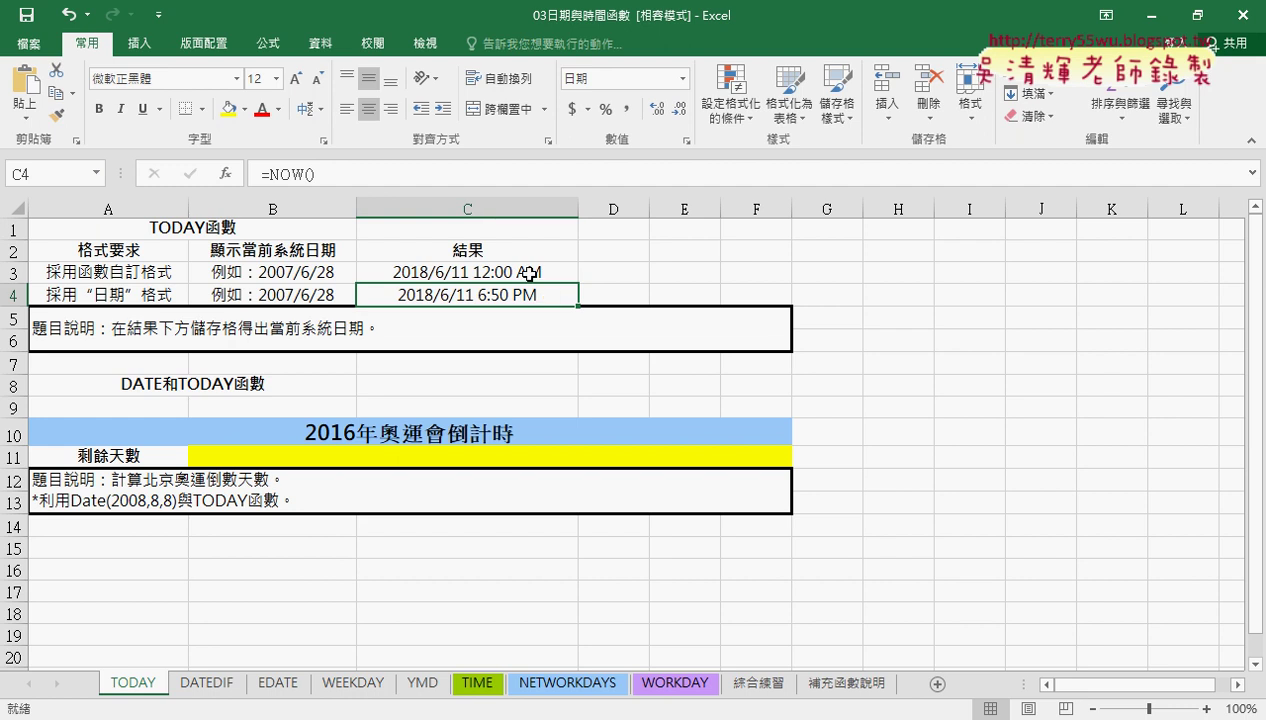
# Format C3:C4 as 通用格式 so they read 43262 and 43262.78525
pyautogui.click(529, 273)
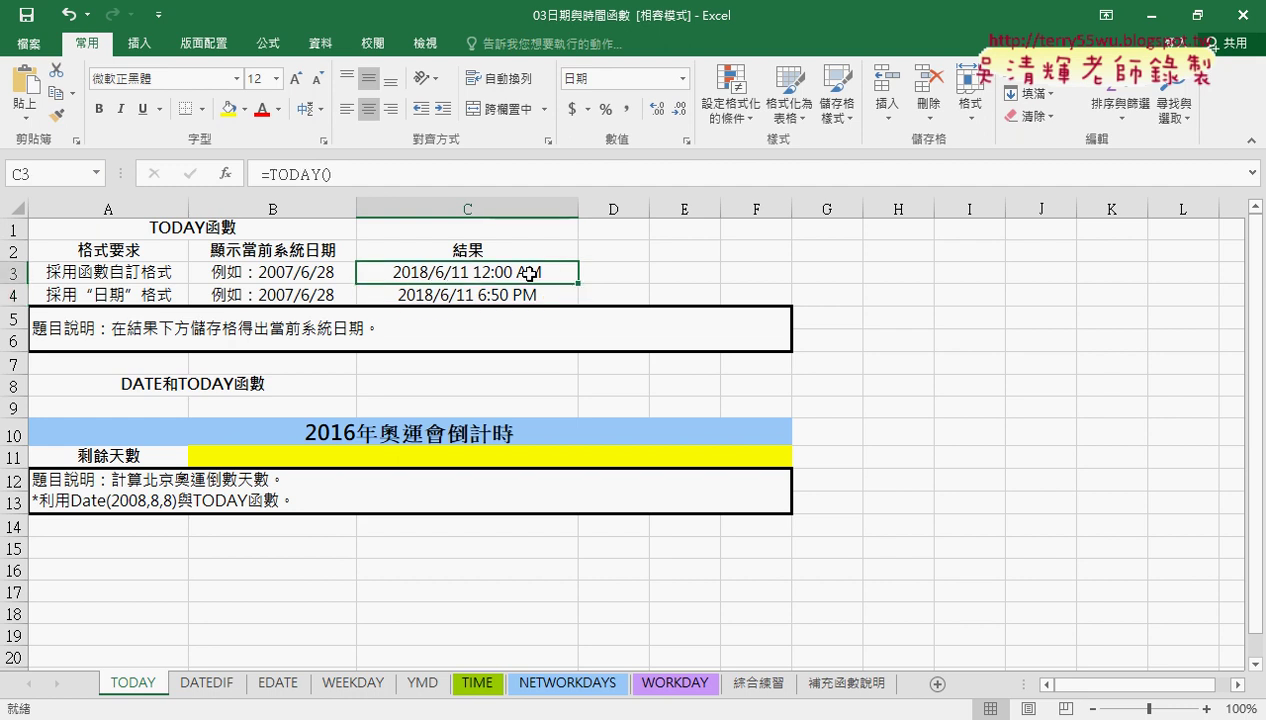
pyautogui.moveTo(495, 272); pyautogui.dragTo(497, 291)
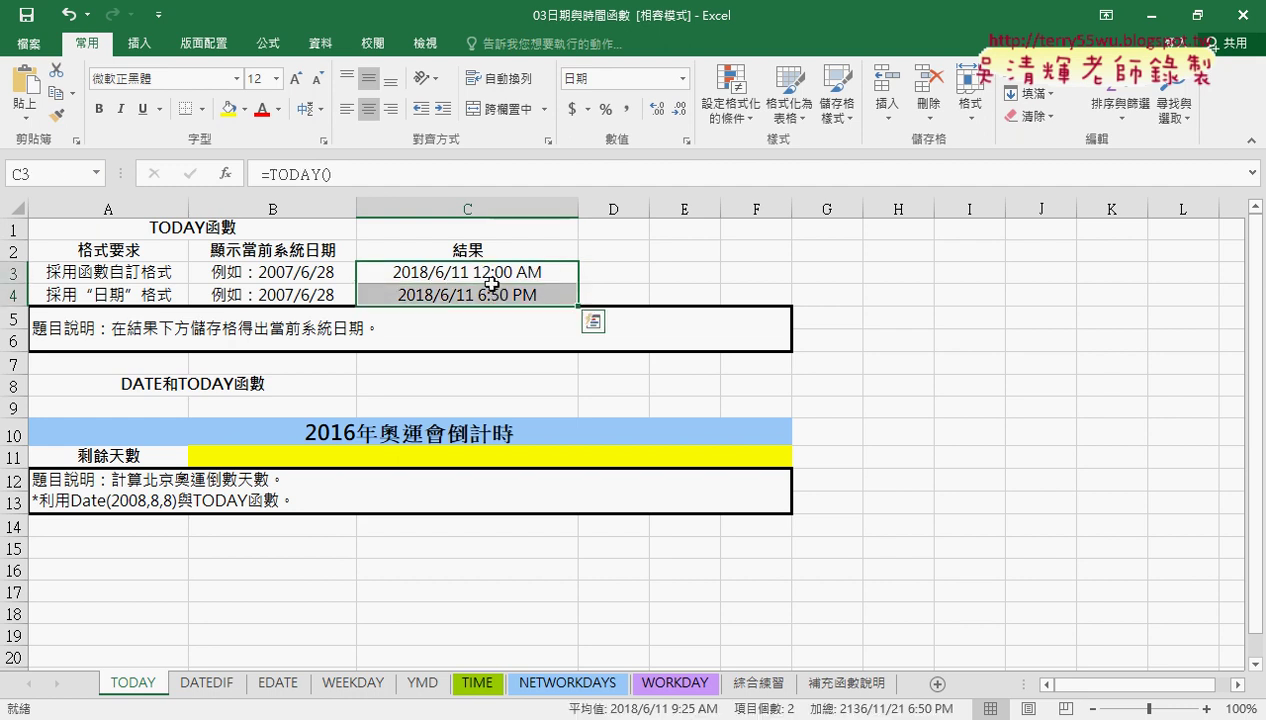
pyautogui.rightClick(487, 281)
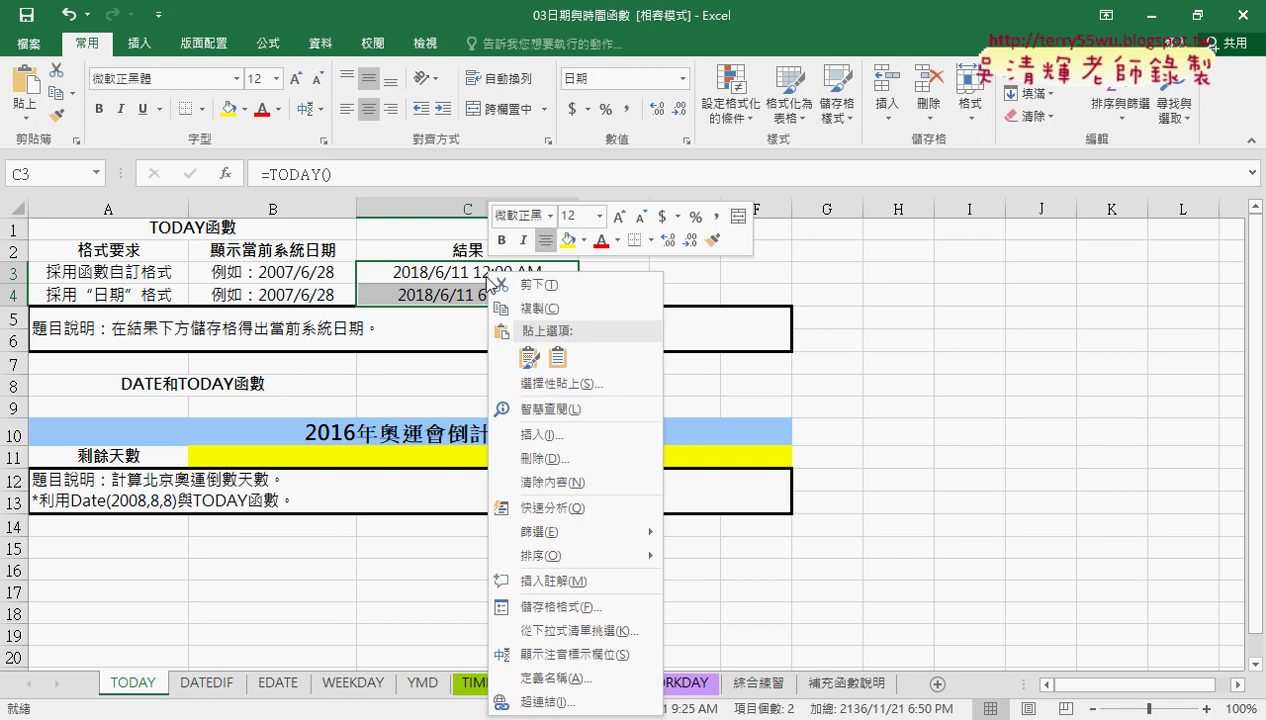
pyautogui.click(563, 607)
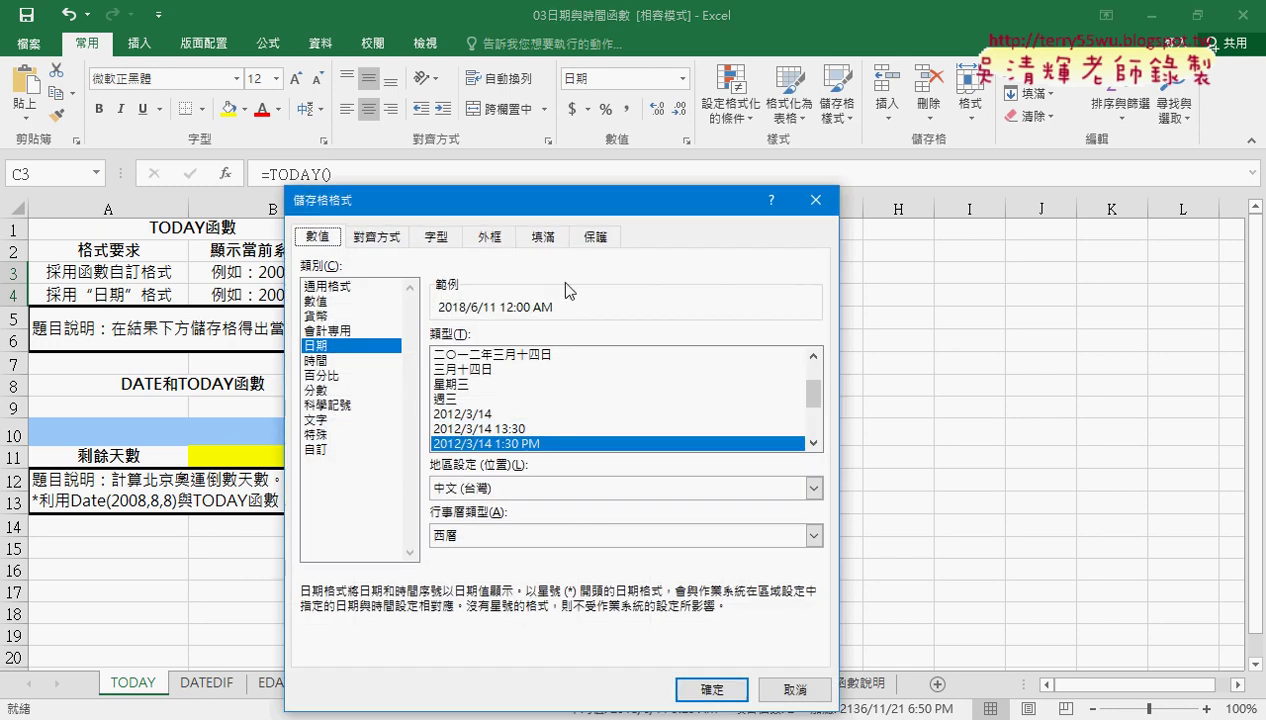
pyautogui.moveTo(592, 213); pyautogui.dragTo(860, 164)
pyautogui.click(621, 236)
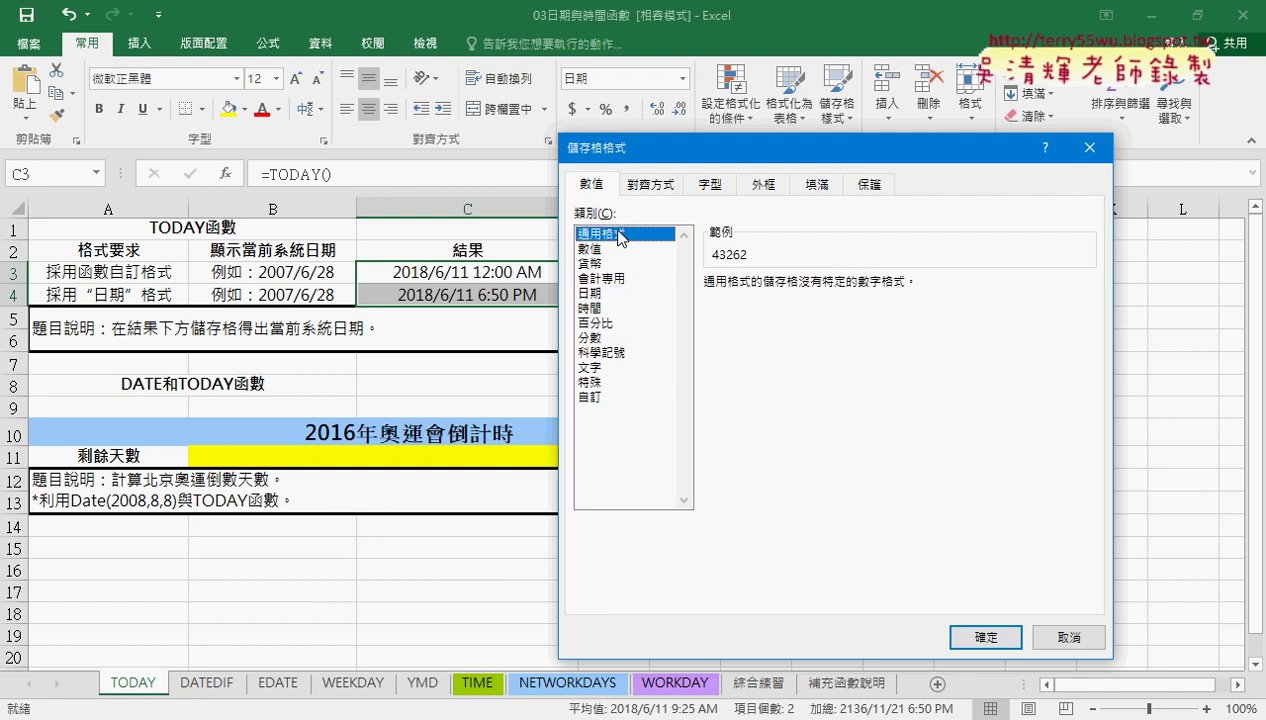
pyautogui.click(978, 638)
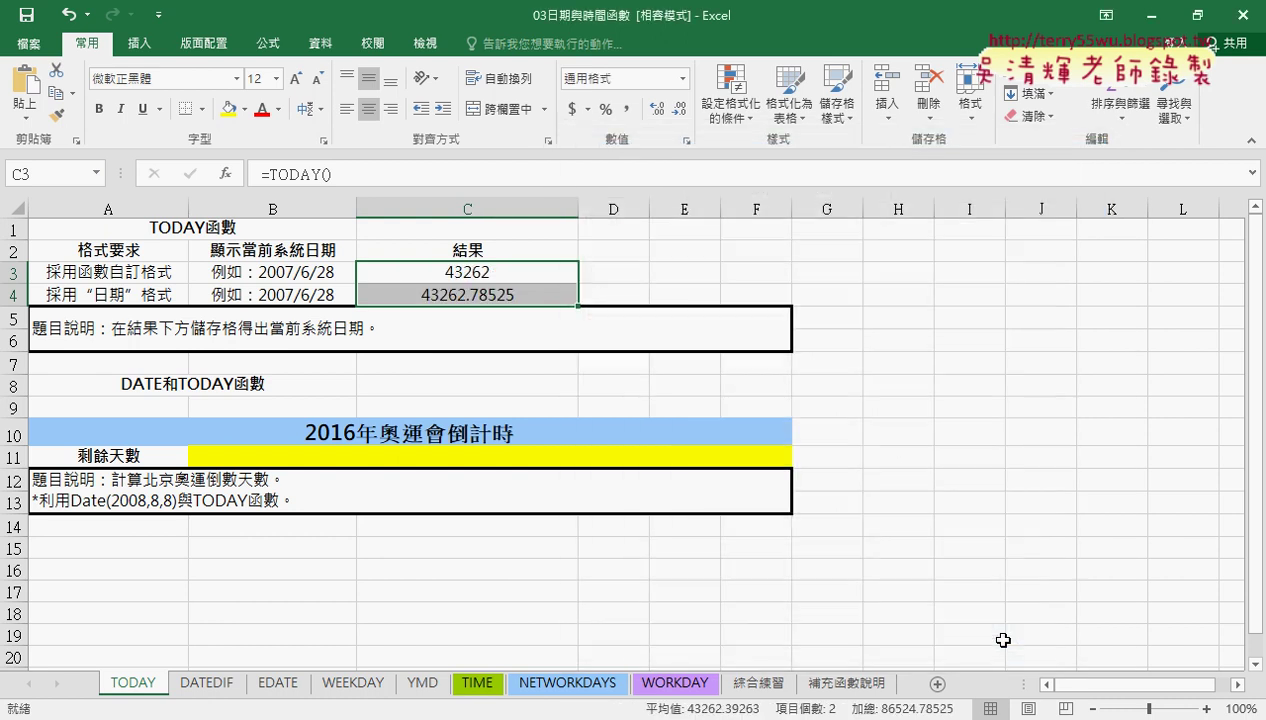
# Compare the =TODAY() formula in C3 with the =NOW() formula in C4
pyautogui.click(485, 270)
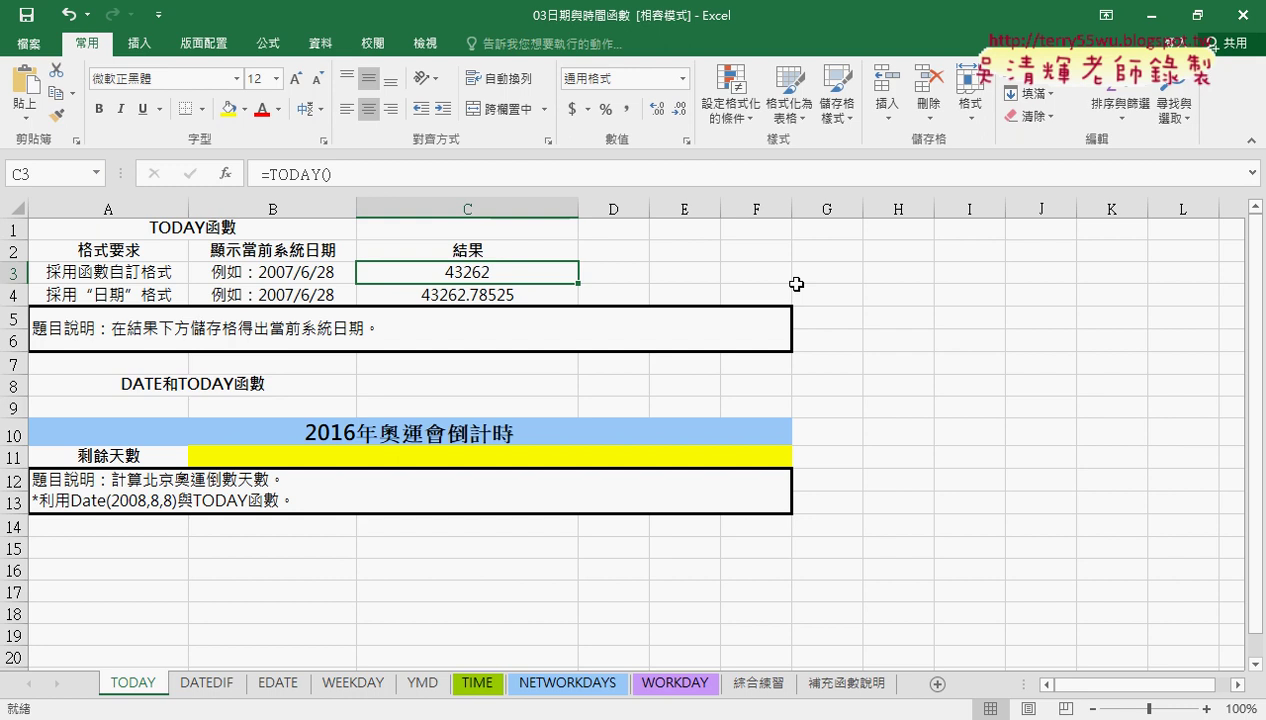
pyautogui.click(539, 292)
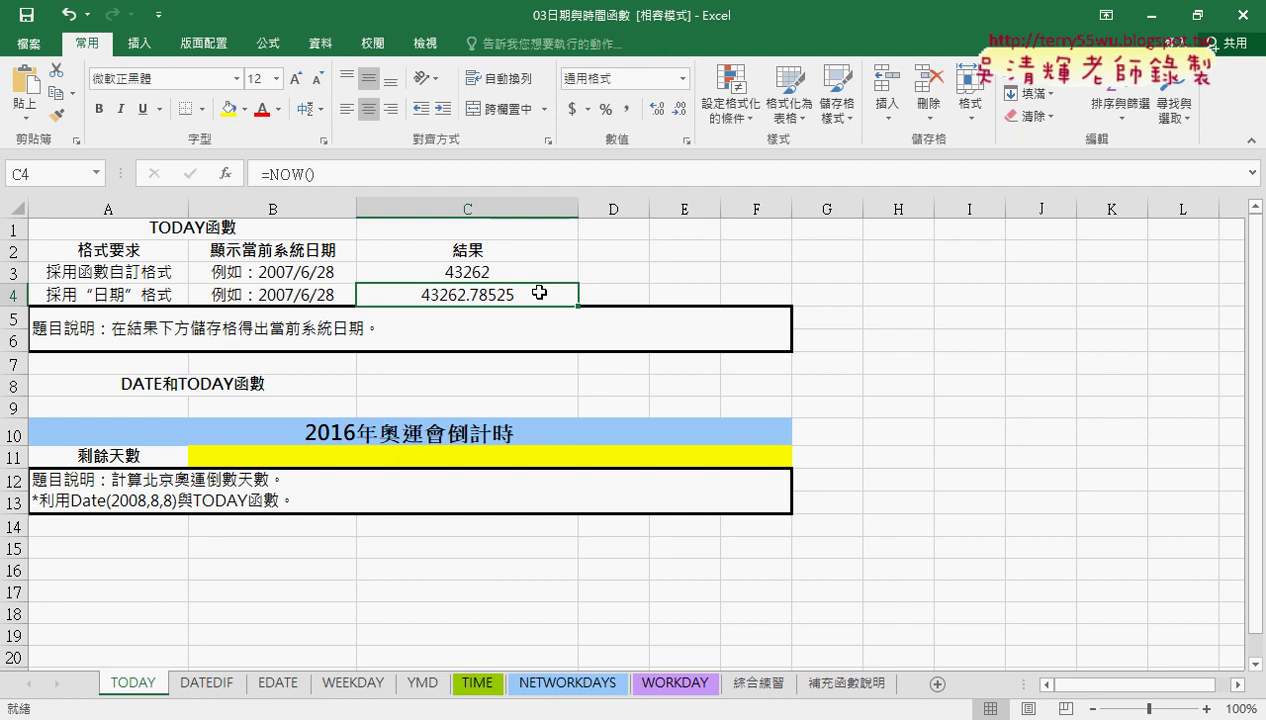
pyautogui.click(492, 272)
pyautogui.click(493, 294)
pyautogui.click(504, 273)
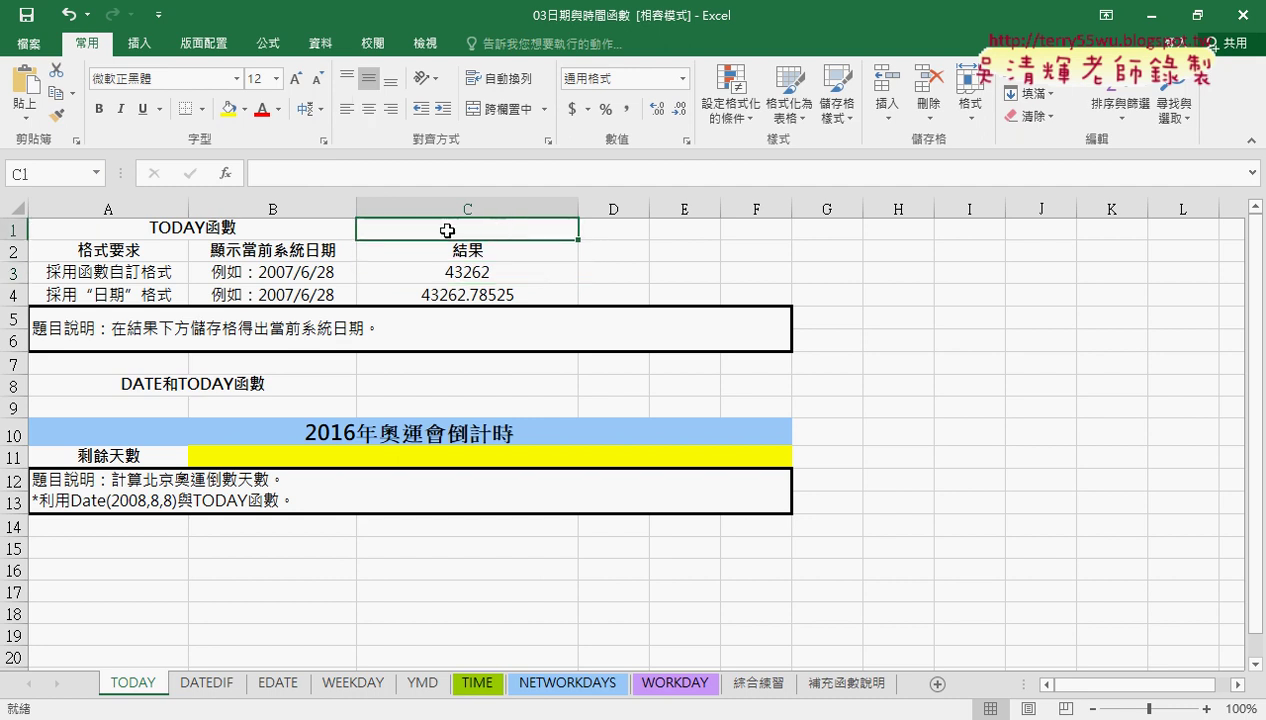
# Enter =1900/1/1 in C1 and look at its cell format without changing it
pyautogui.click(331, 176)
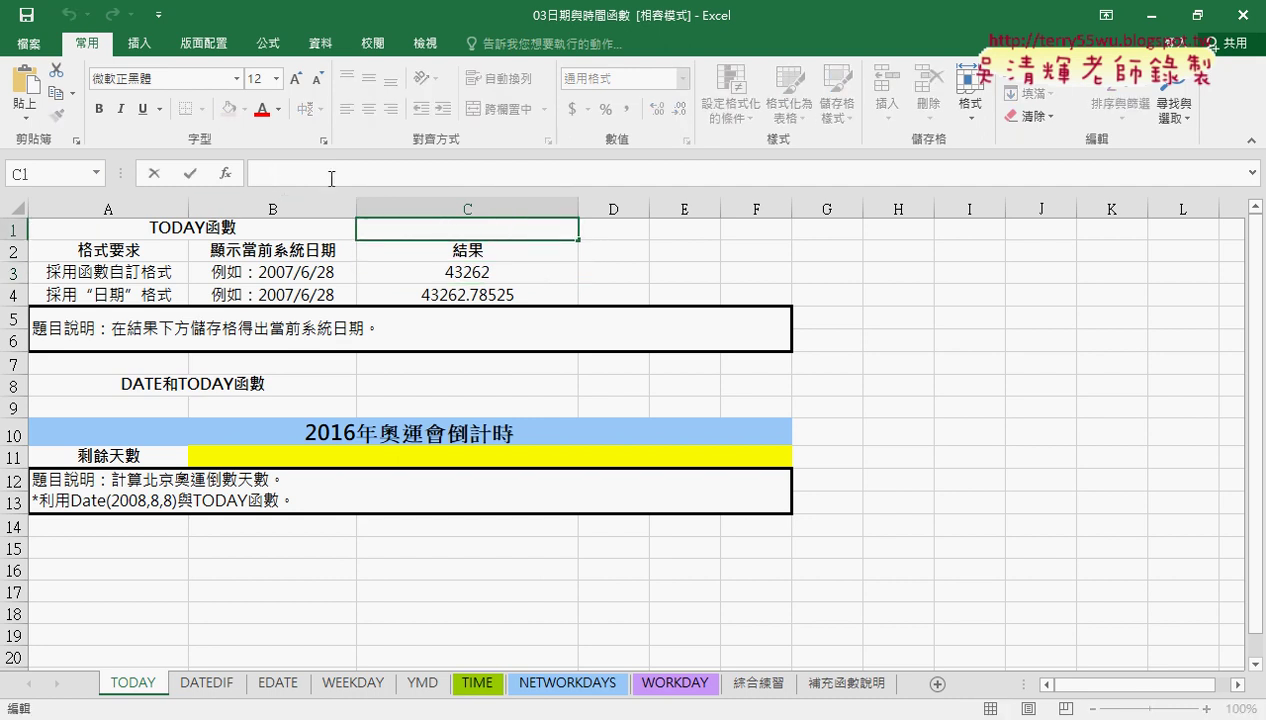
pyautogui.write('ㄦ')
pyautogui.press('BackSpace')
pyautogui.write('=1900/1/1')
pyautogui.press('Return')
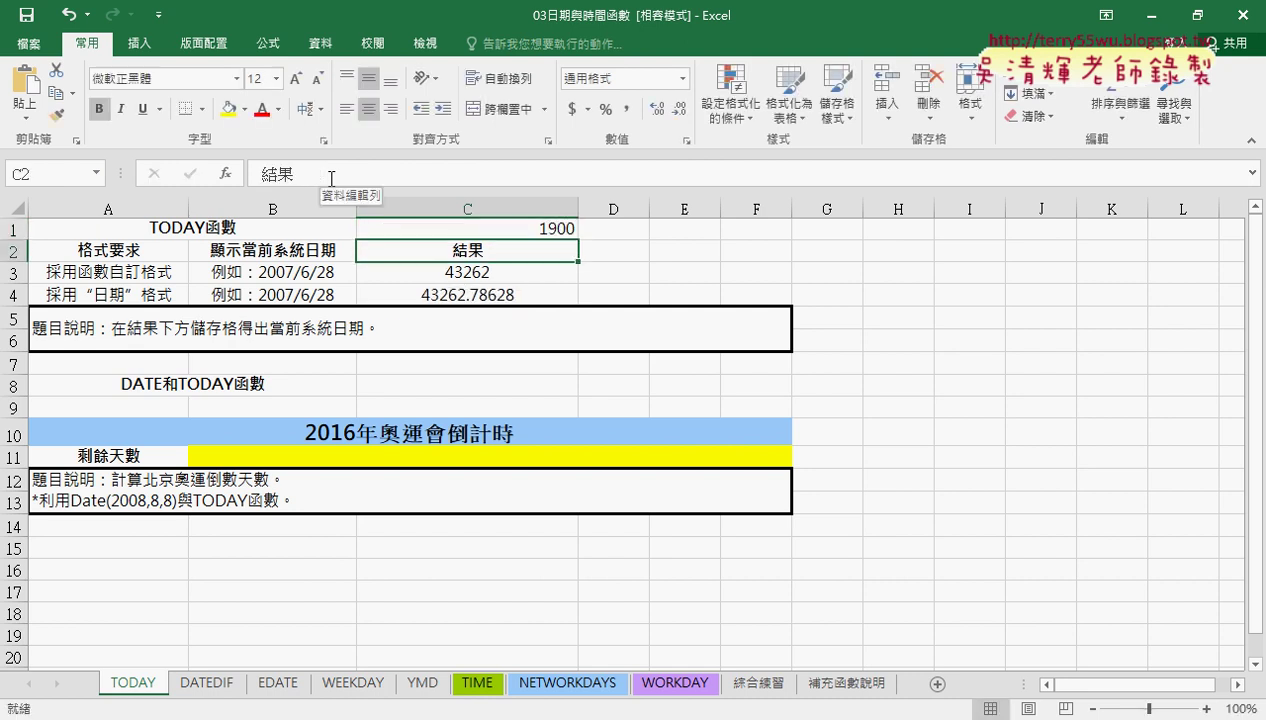
pyautogui.click(486, 227)
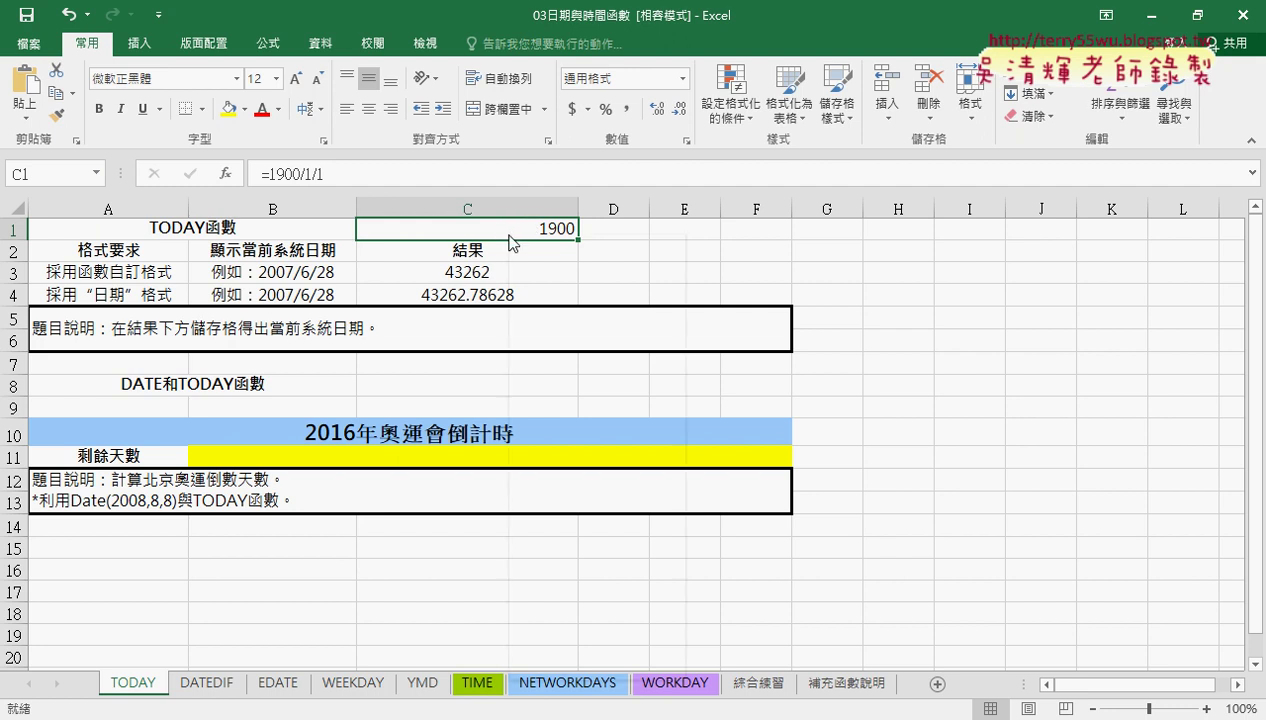
pyautogui.rightClick(510, 234)
pyautogui.click(570, 570)
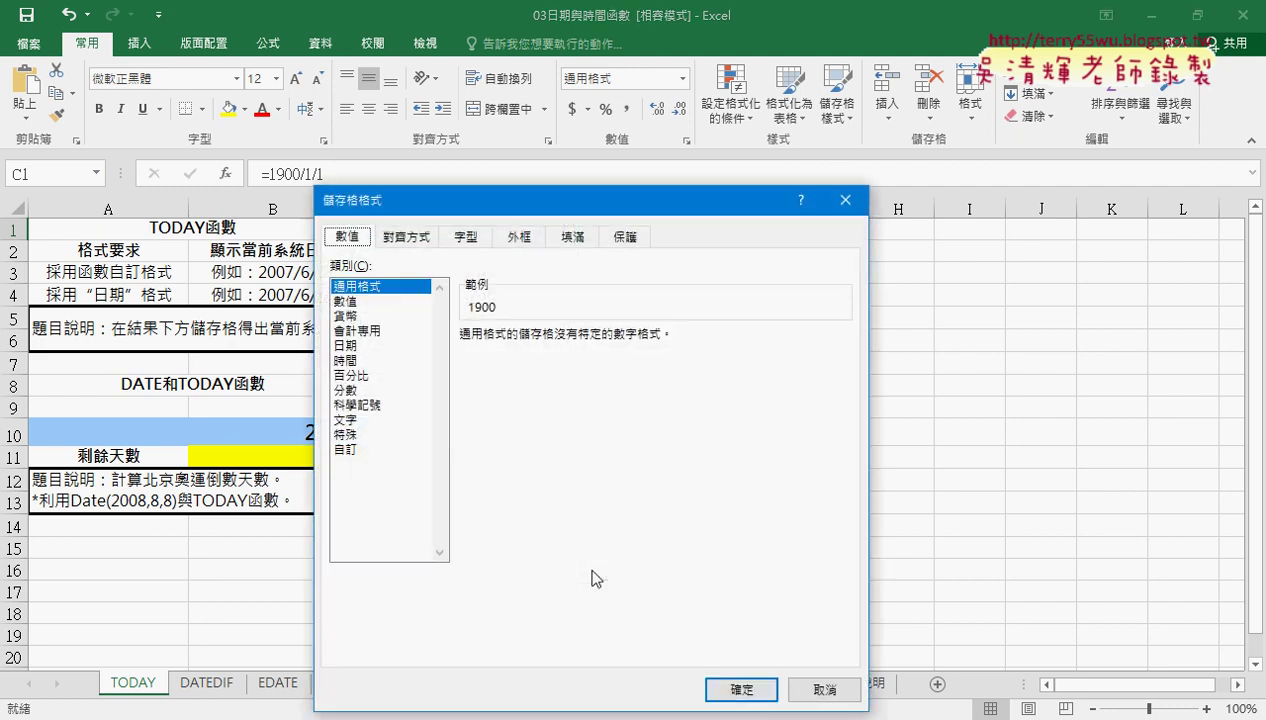
pyautogui.moveTo(667, 203); pyautogui.dragTo(784, 132)
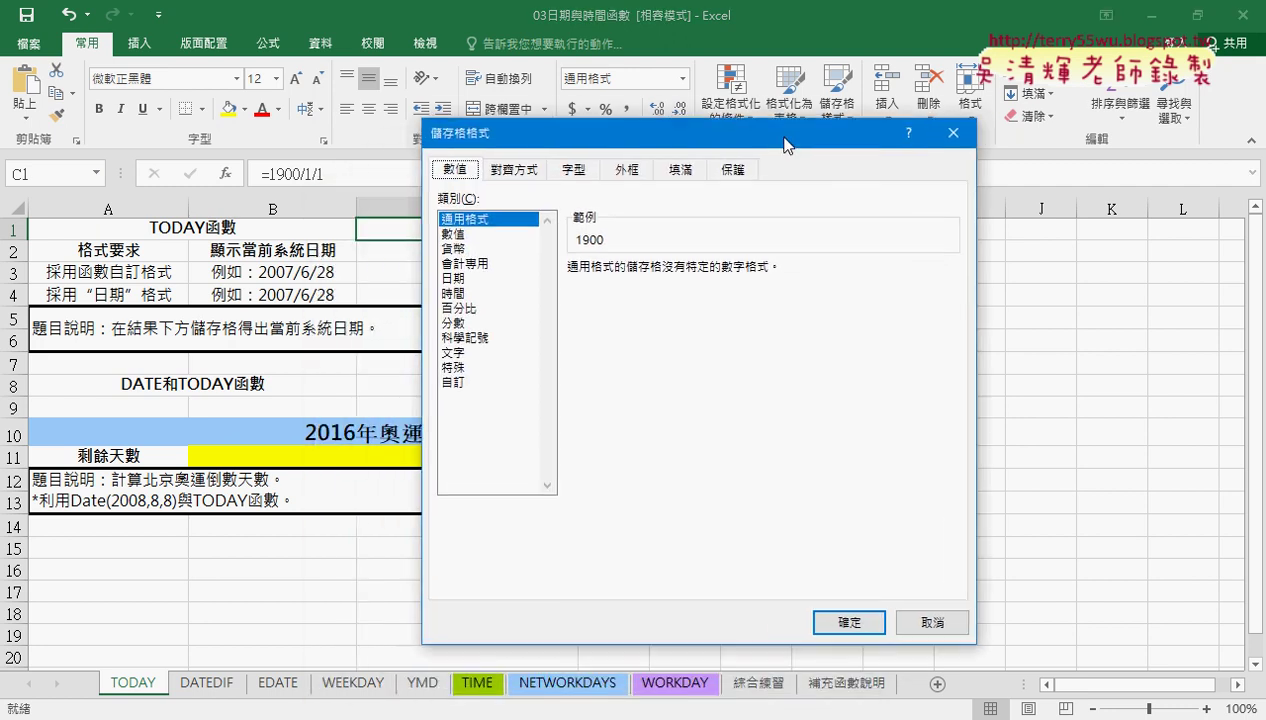
pyautogui.click(942, 619)
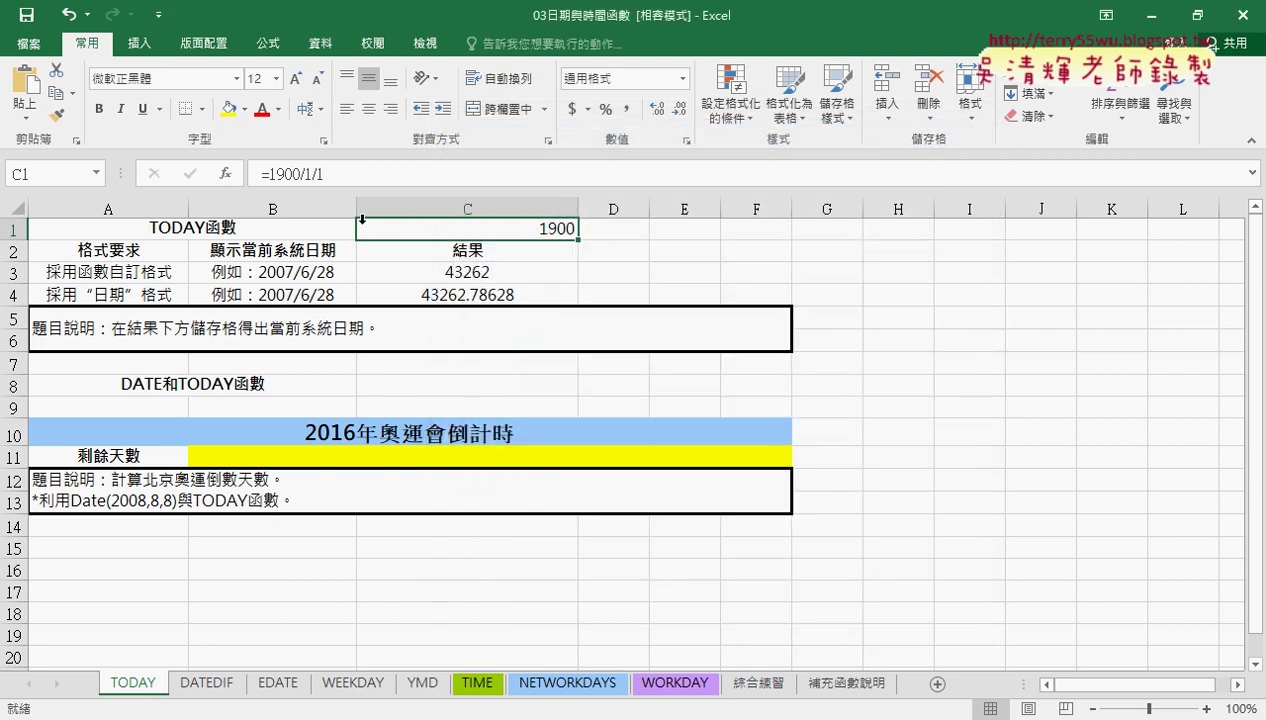
# Remove the formula sign so C1 holds the plain date 1900/1/1
pyautogui.click(257, 174)
pyautogui.press('Delete')
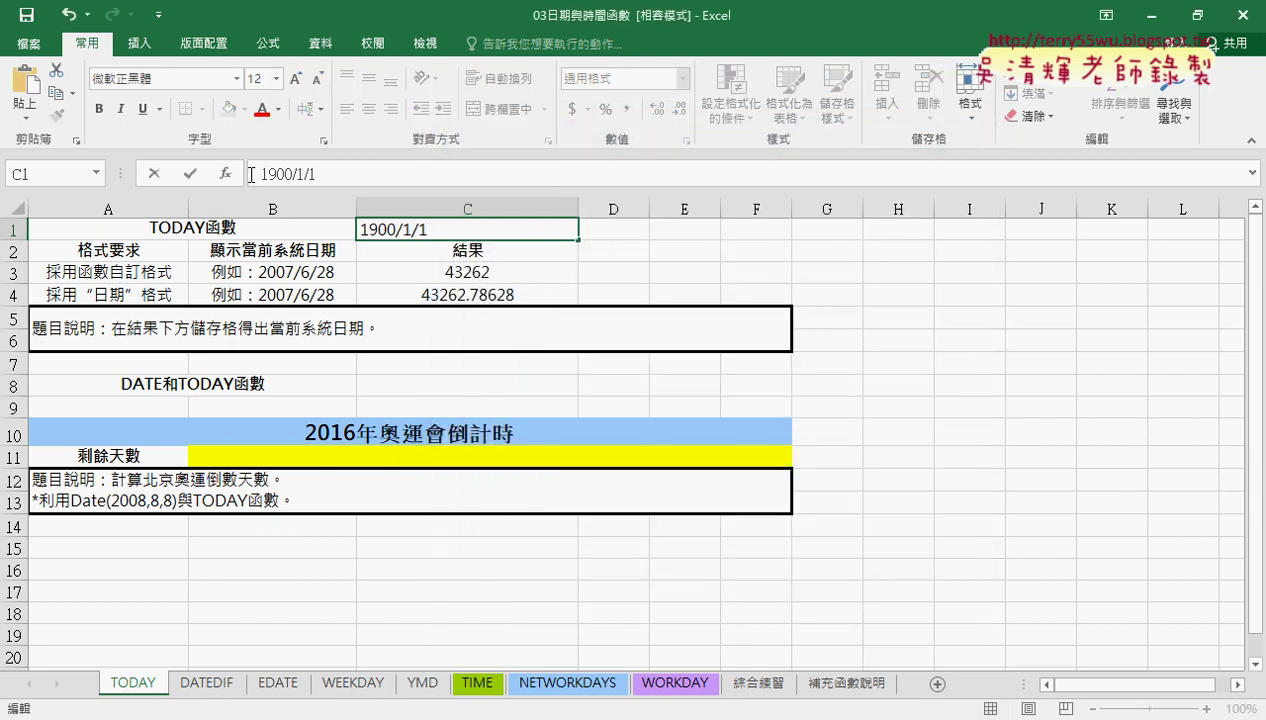
pyautogui.press('Return')
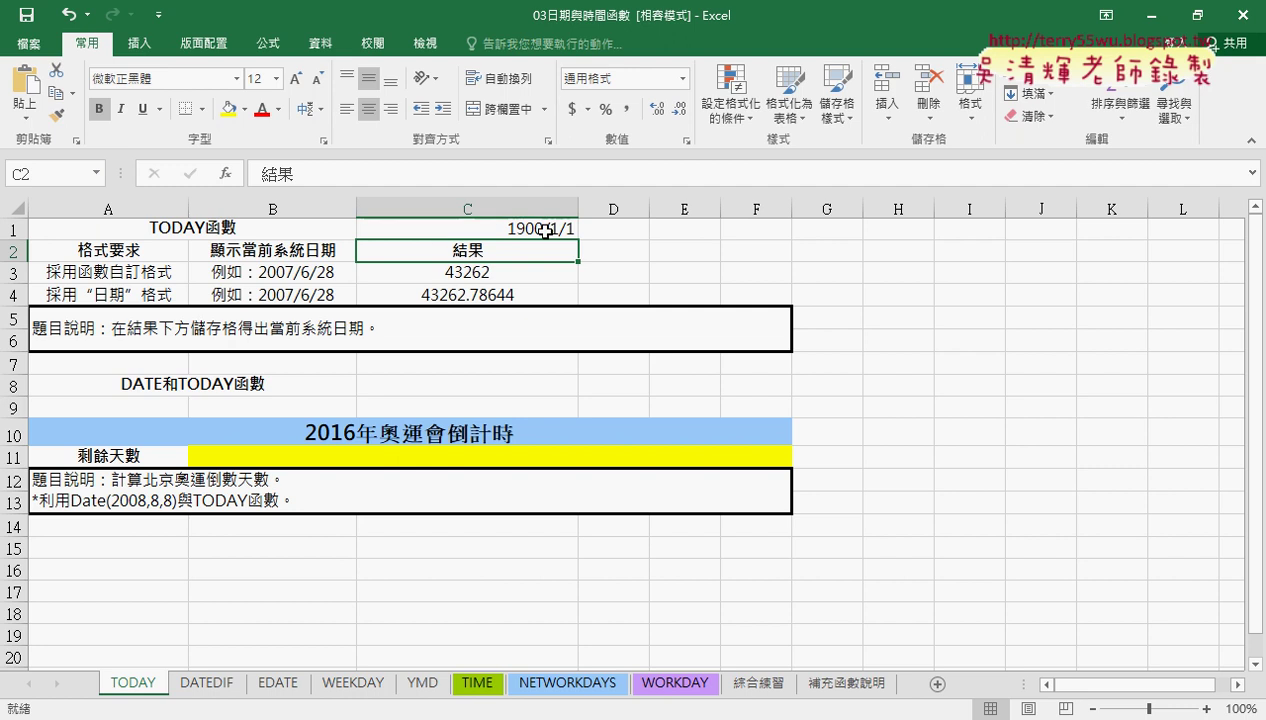
# Set C1 to the 通用格式 category so it displays the serial number 1
pyautogui.click(546, 230)
pyautogui.rightClick(546, 230)
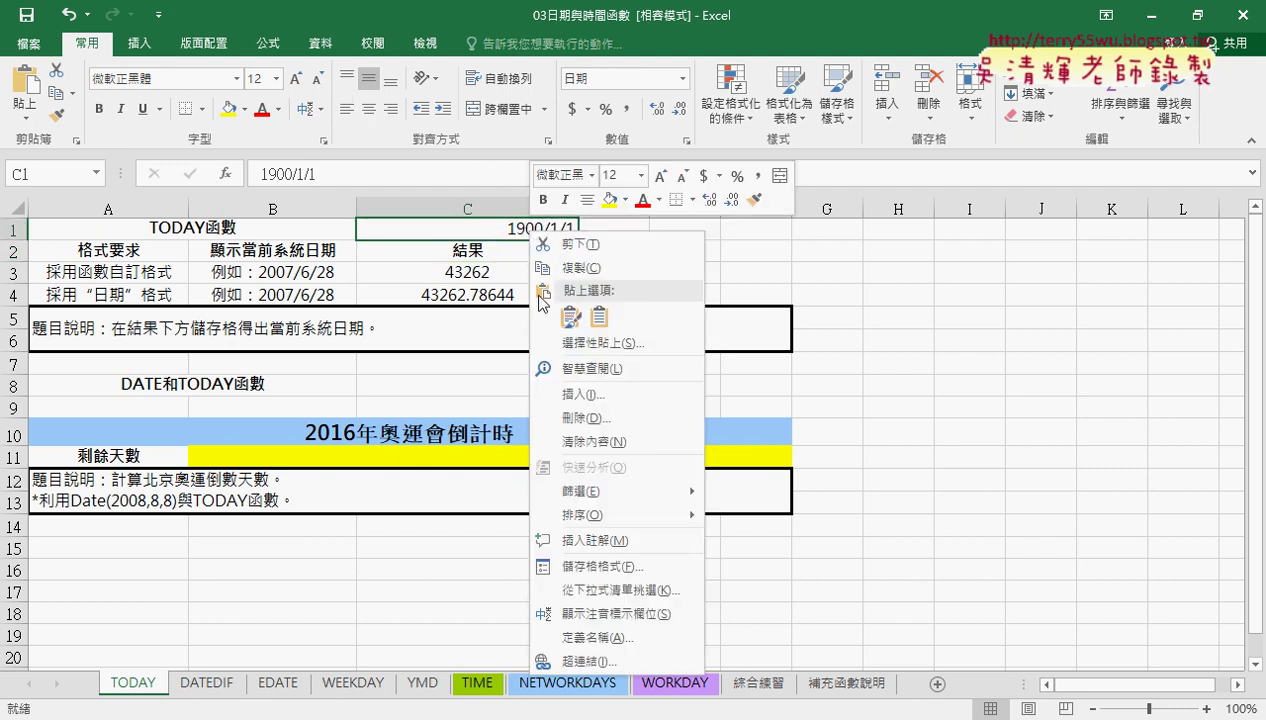
pyautogui.click(579, 556)
pyautogui.moveTo(562, 161); pyautogui.dragTo(891, 79)
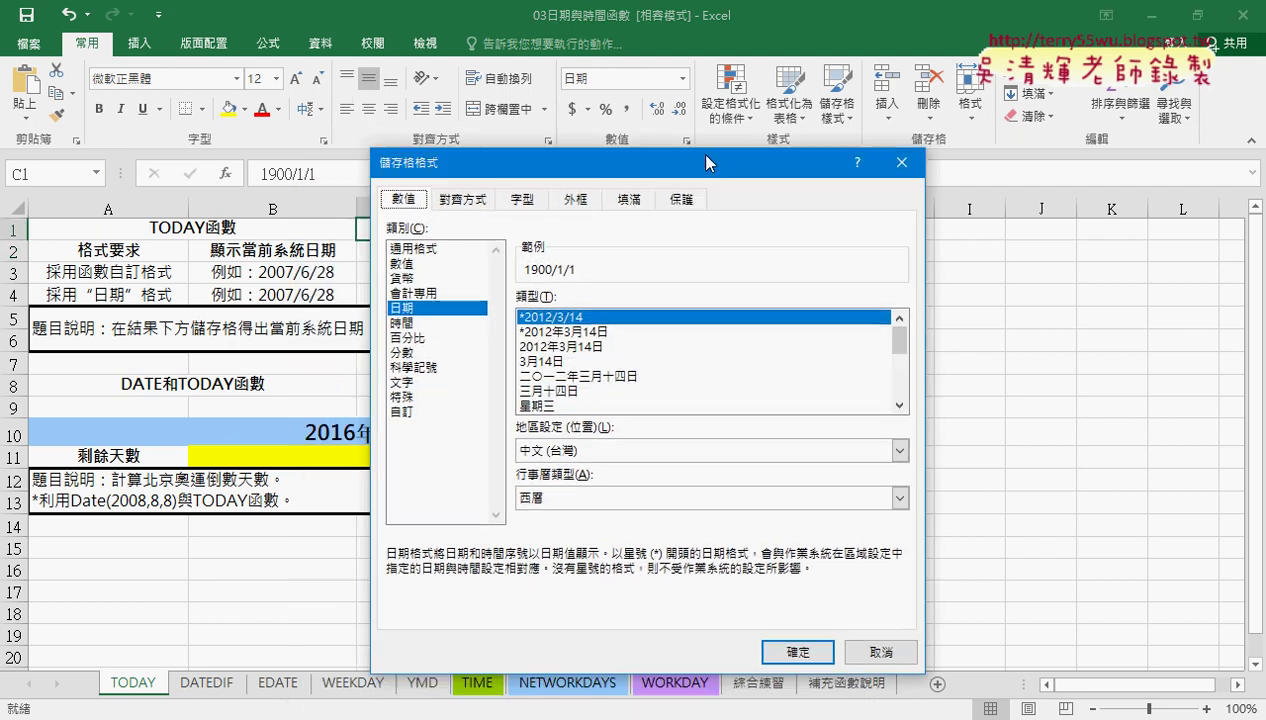
pyautogui.click(607, 166)
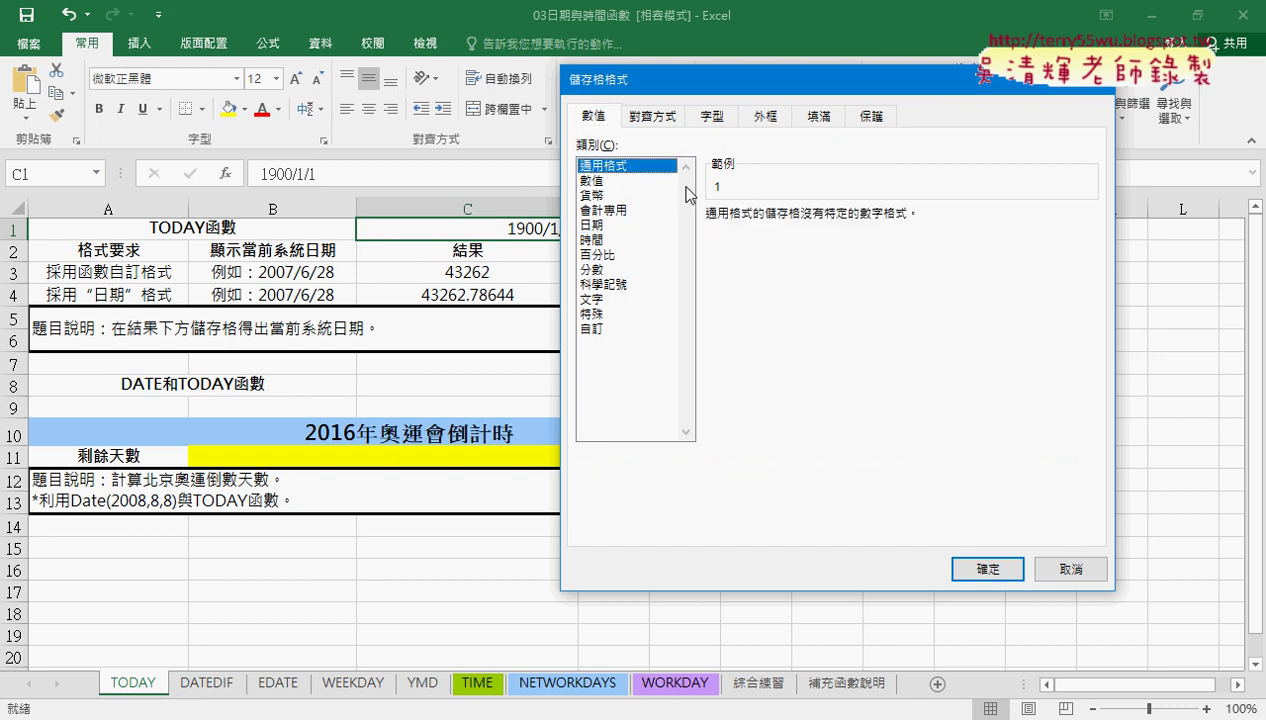
pyautogui.click(958, 567)
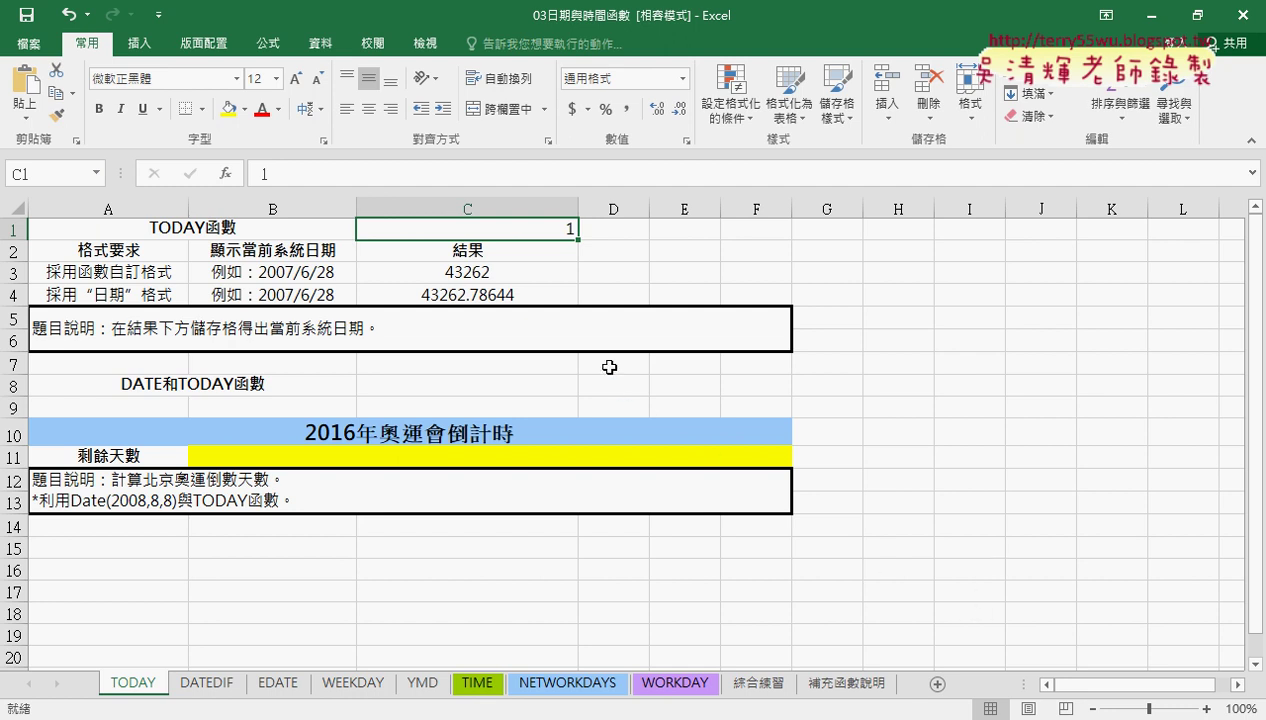
pyautogui.click(509, 271)
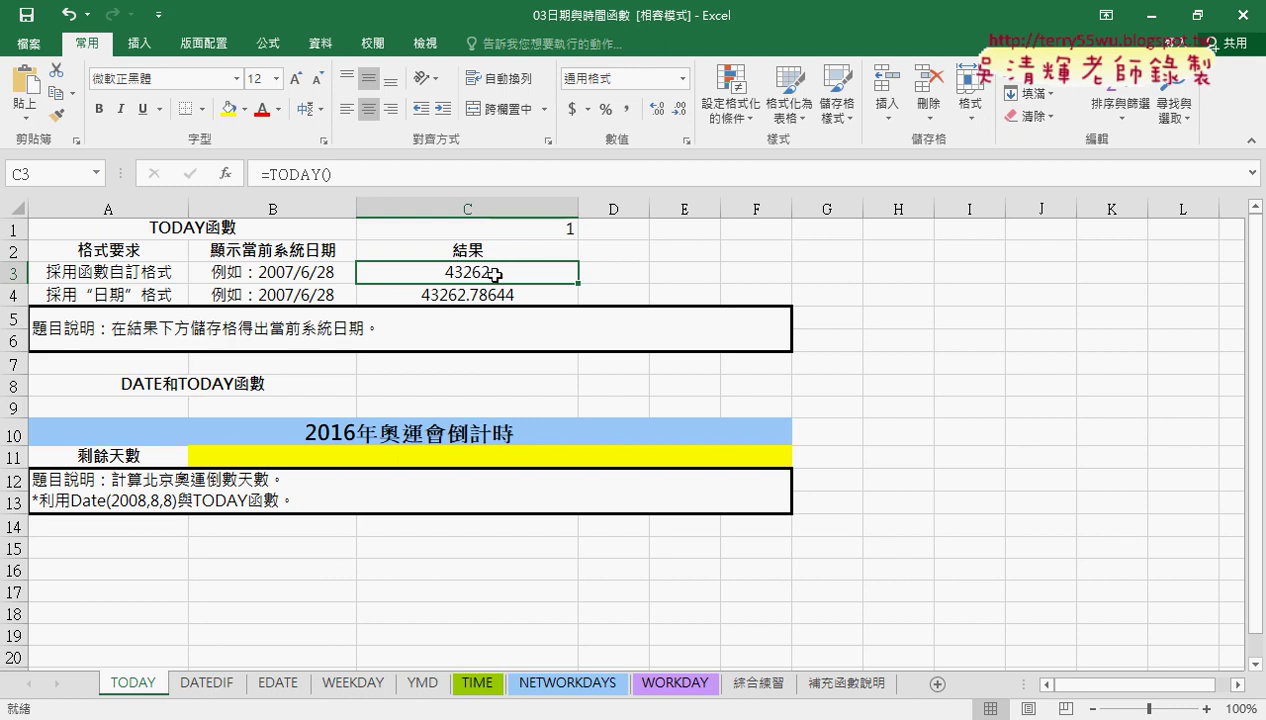
pyautogui.click(512, 295)
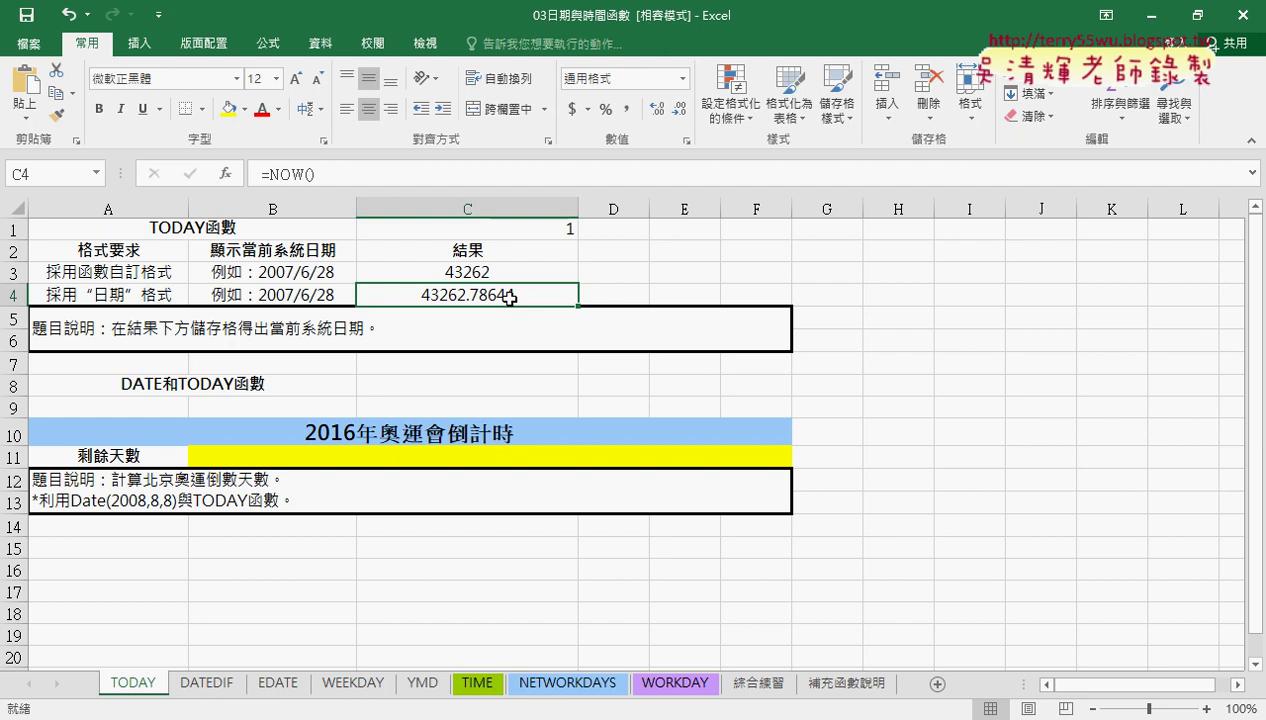
pyautogui.moveTo(485, 275); pyautogui.dragTo(490, 284)
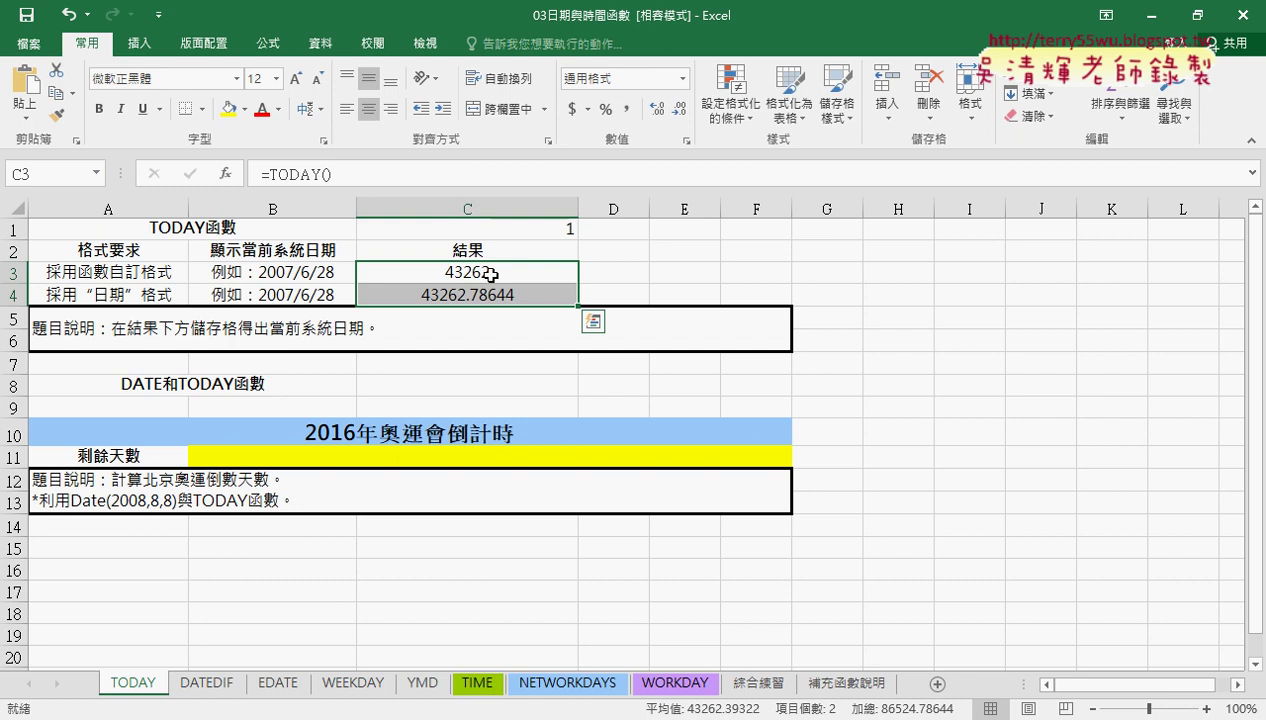
# Give C3:C4 a 中華民國曆 date format in the 101/3/14 style
pyautogui.click(471, 270)
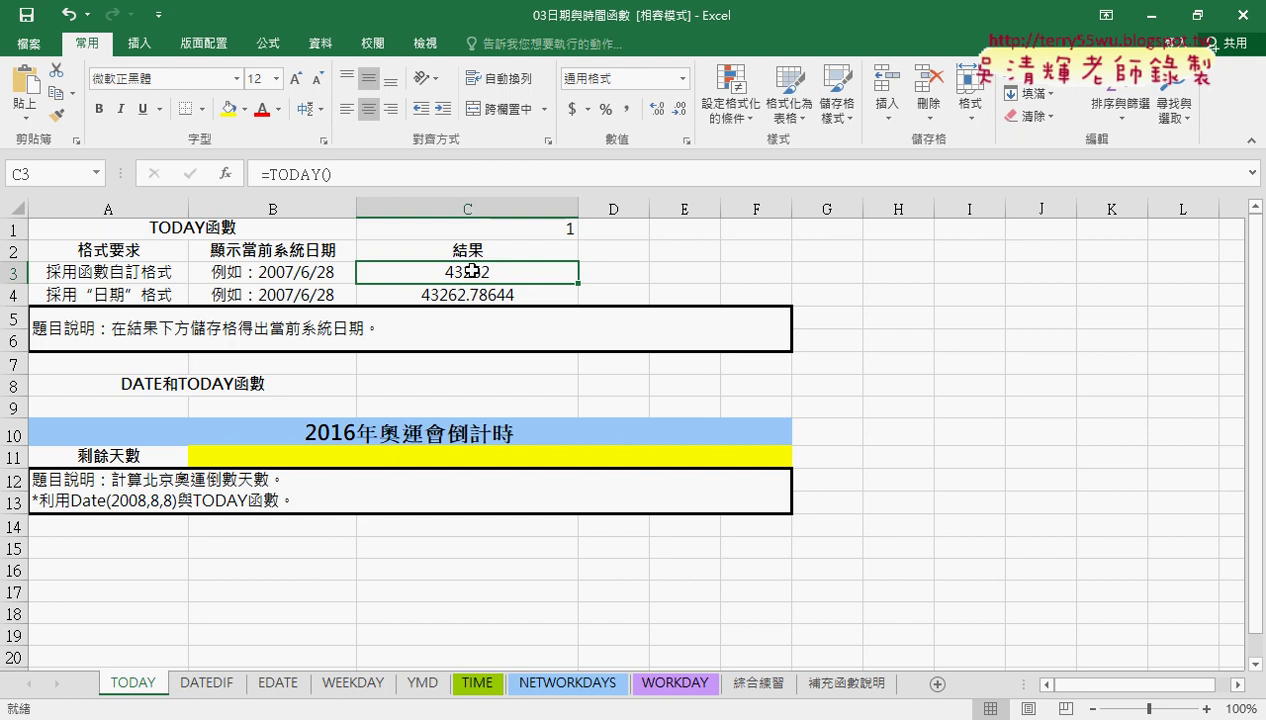
pyautogui.moveTo(471, 270); pyautogui.dragTo(471, 294)
pyautogui.rightClick(476, 273)
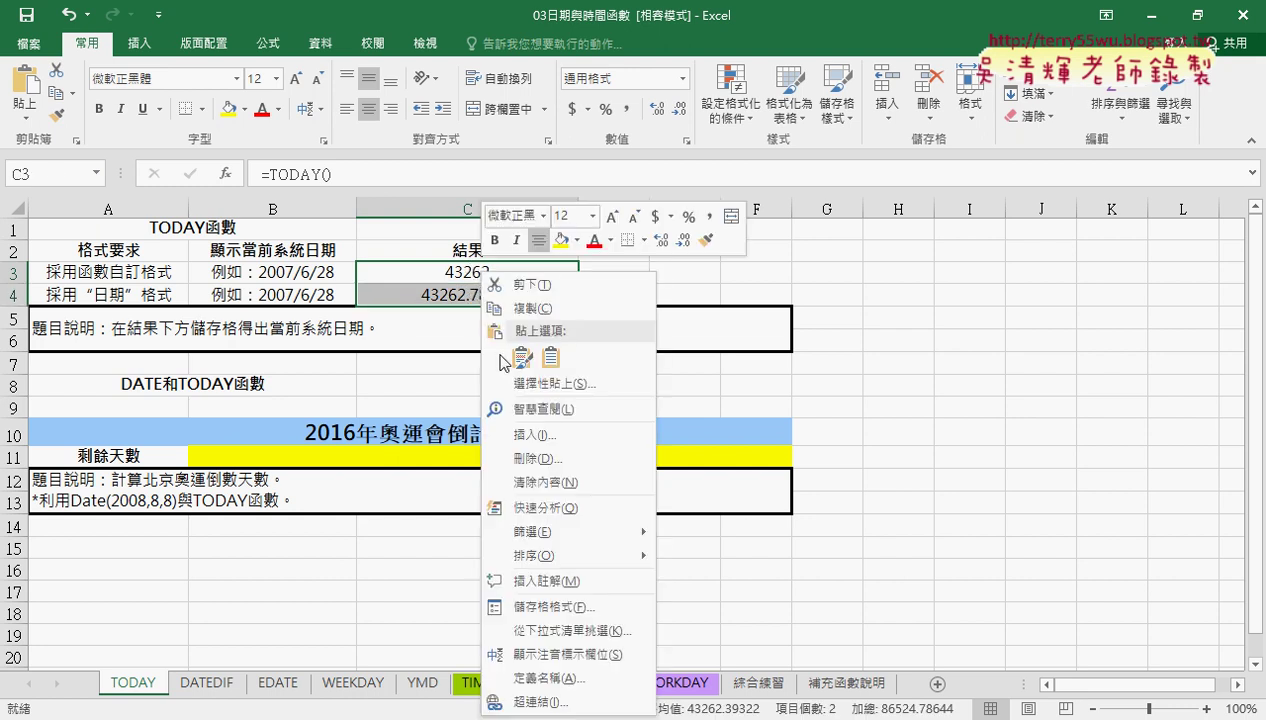
pyautogui.click(550, 607)
pyautogui.moveTo(520, 200); pyautogui.dragTo(494, 114)
pyautogui.click(300, 260)
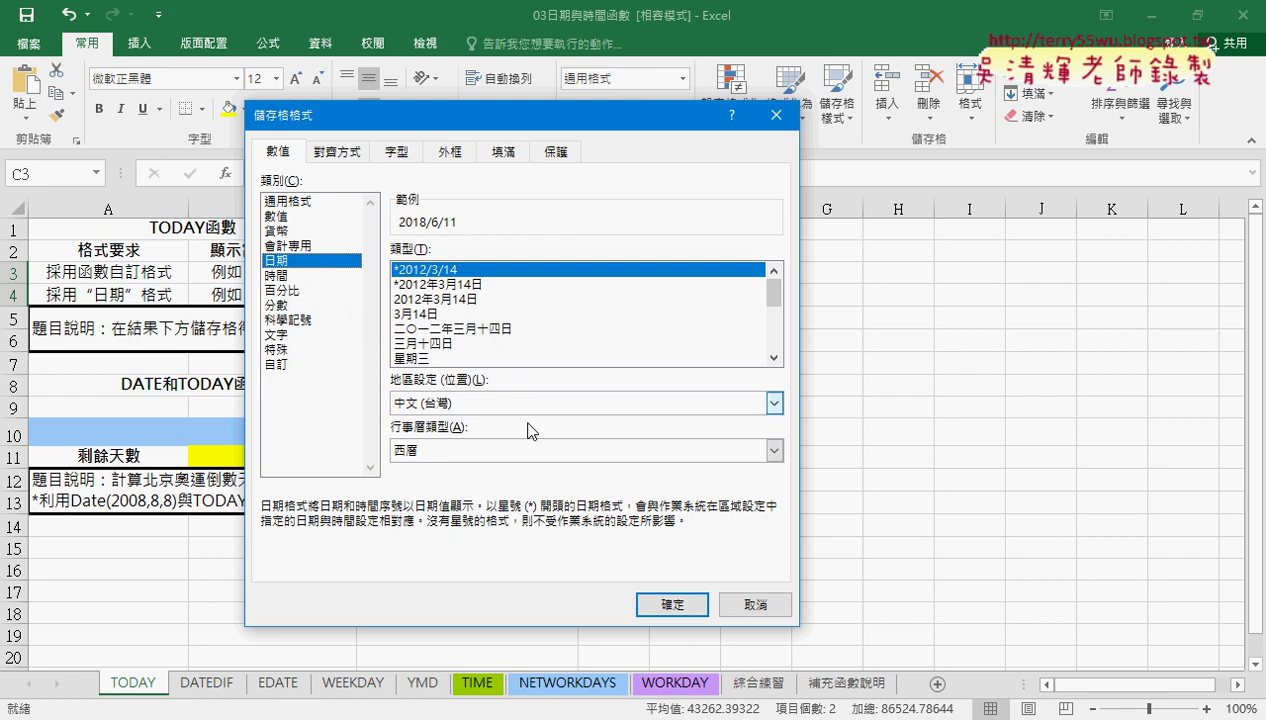
pyautogui.click(510, 451)
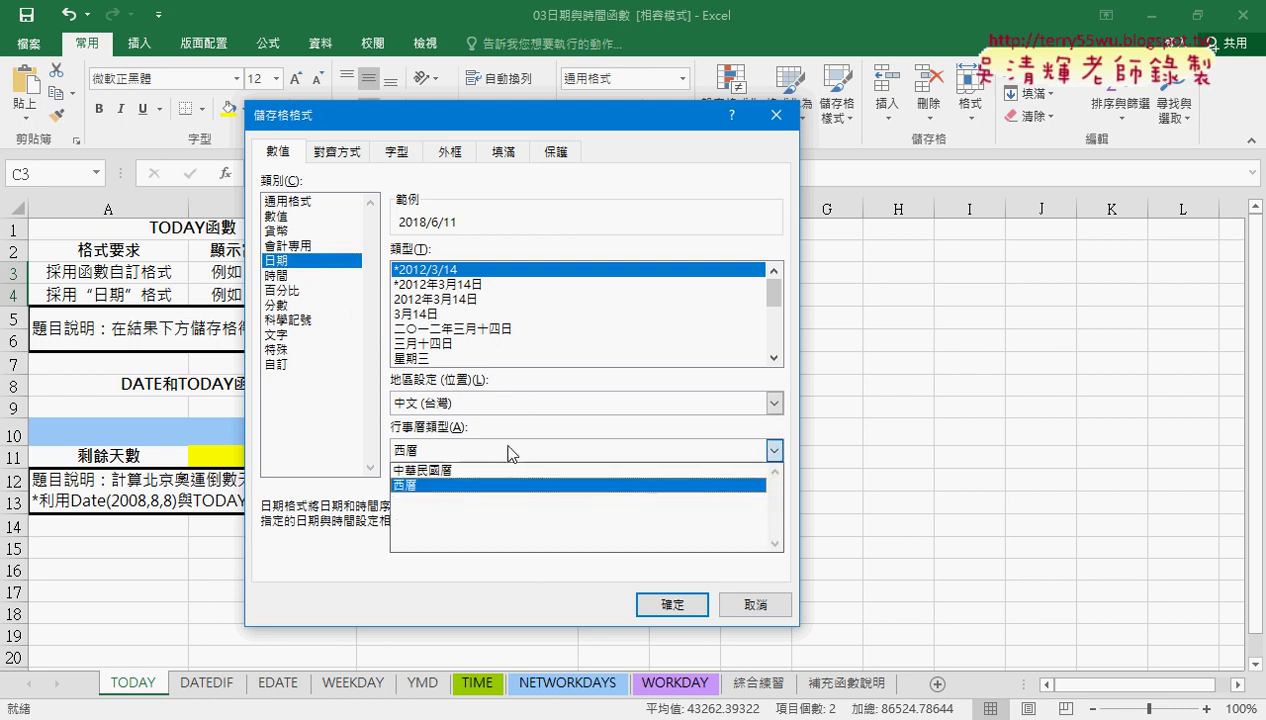
pyautogui.click(445, 470)
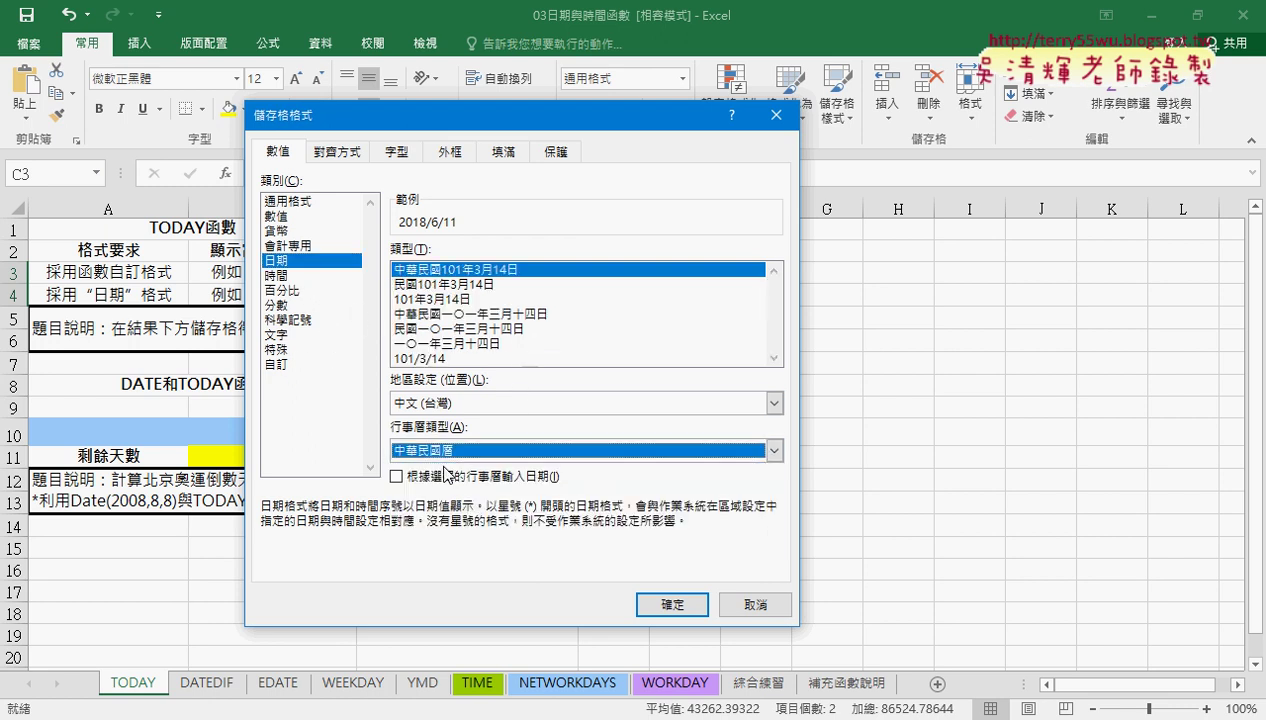
pyautogui.click(440, 358)
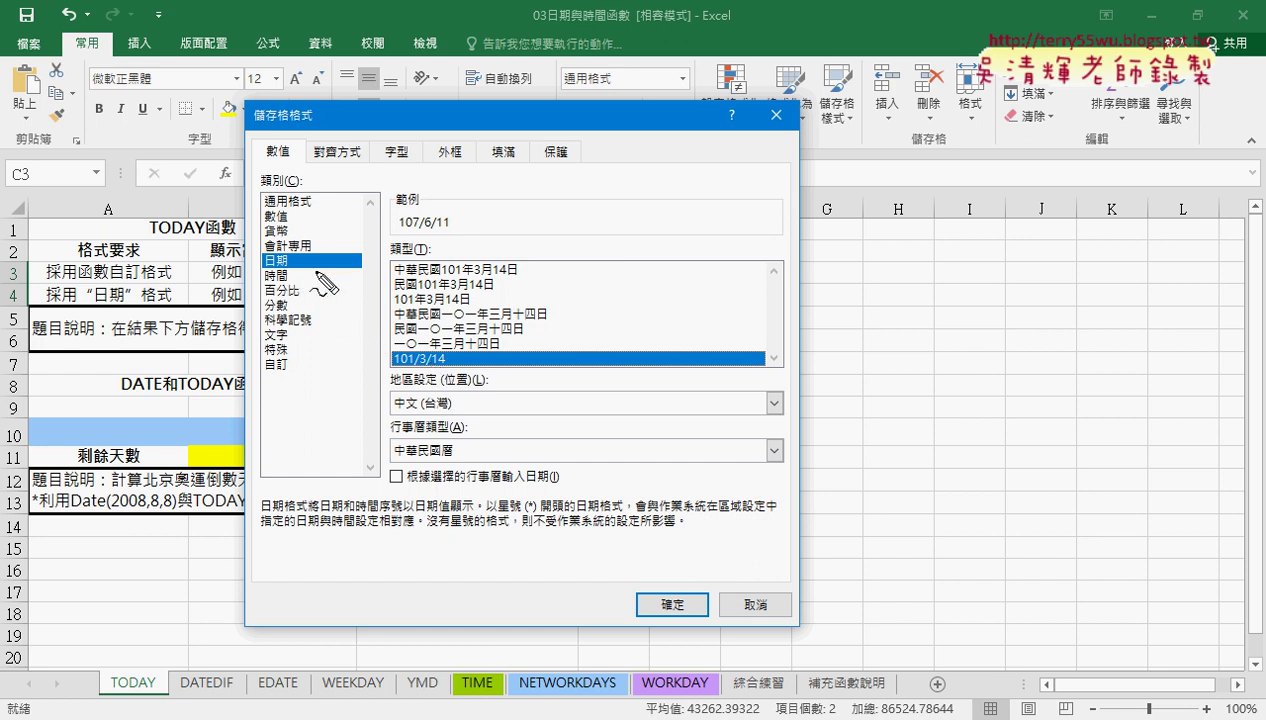
# Annotate the style, compare 101年3月14日, then open its custom code [$-zh-TW]e/m/d;@
pyautogui.moveTo(383, 345); pyautogui.dragTo(385, 350)
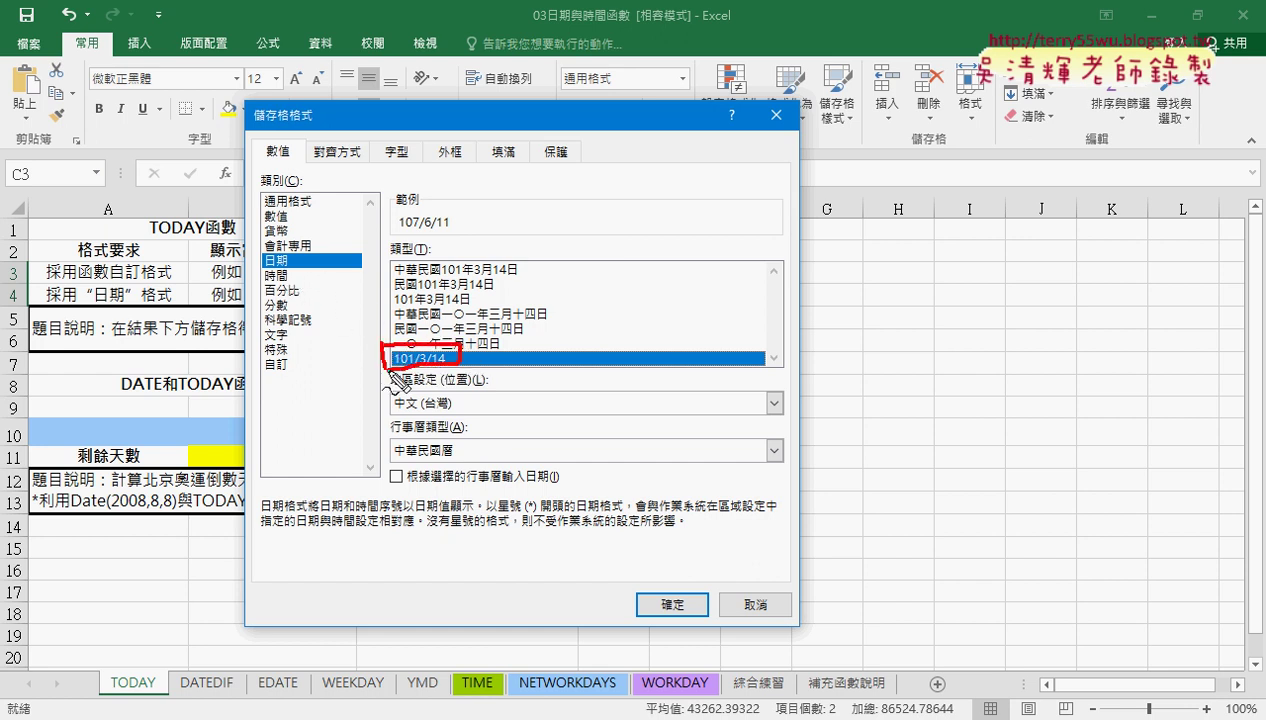
pyautogui.moveTo(270, 272)
pyautogui.mouseDown()
pyautogui.moveTo(310, 382)
pyautogui.moveTo(293, 389)
pyautogui.mouseUp()
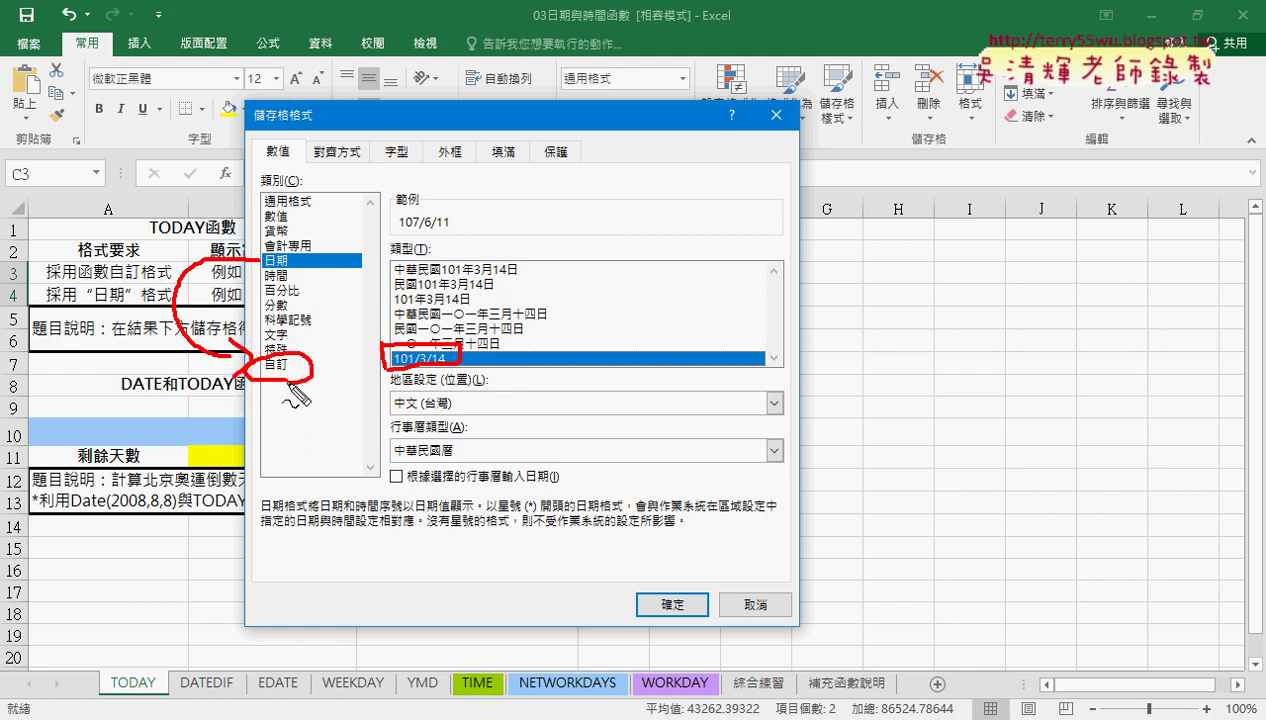
pyautogui.press('Escape')
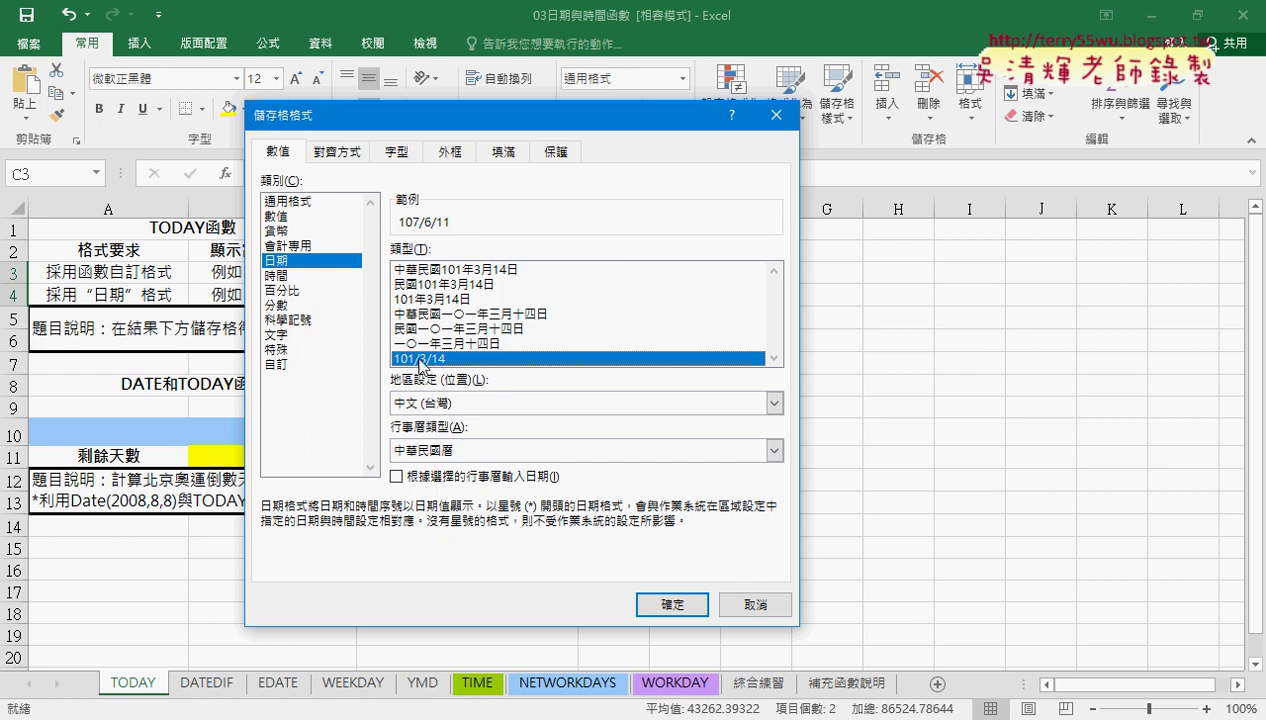
pyautogui.click(448, 303)
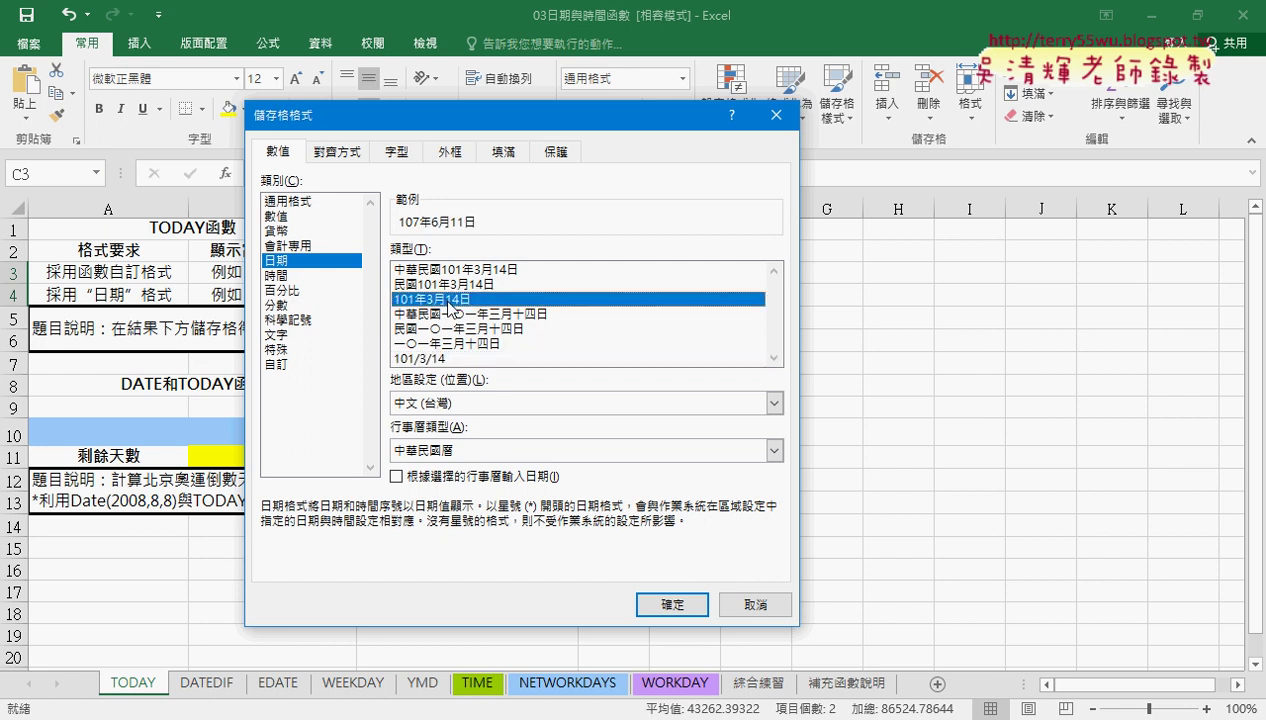
pyautogui.click(437, 360)
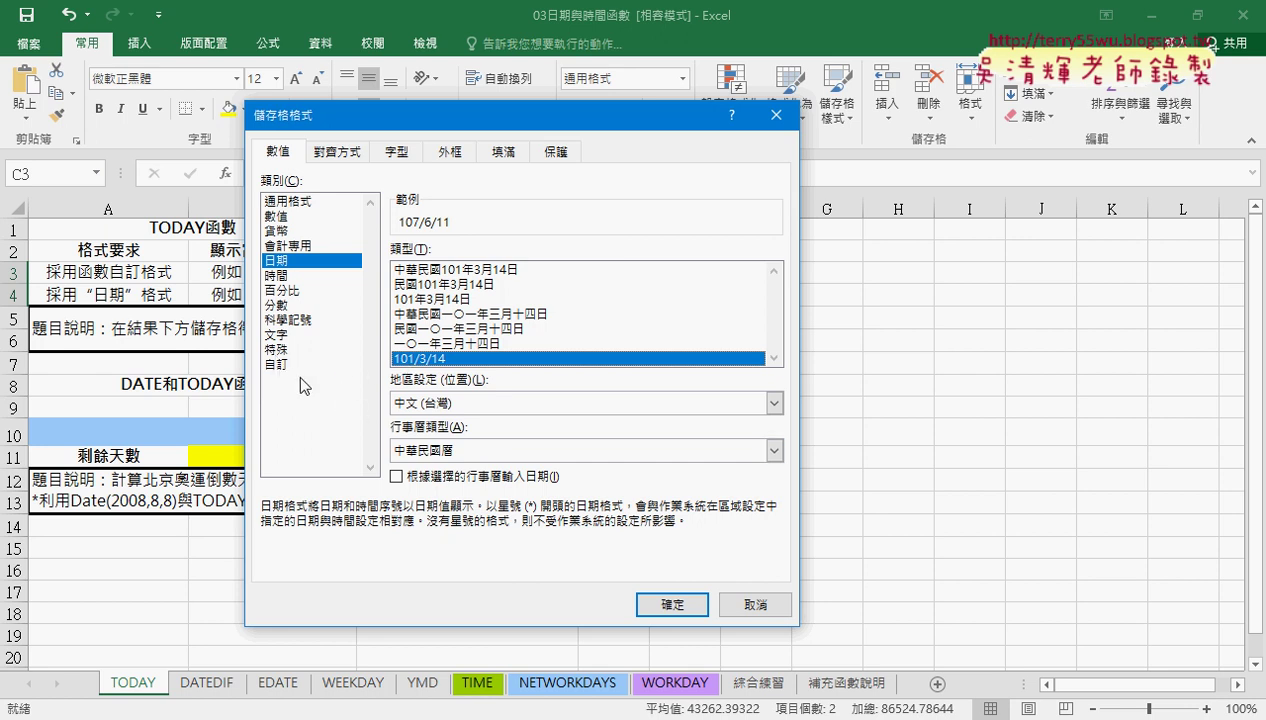
pyautogui.click(284, 365)
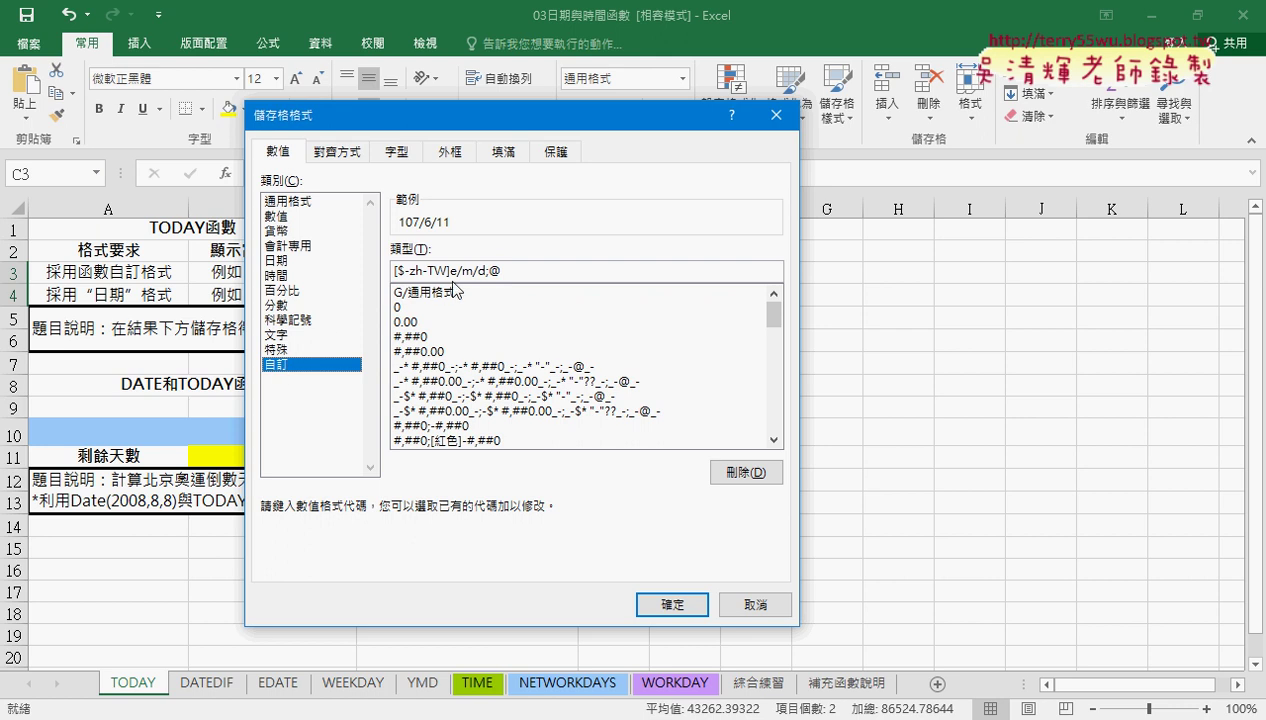
pyautogui.moveTo(457, 271); pyautogui.dragTo(391, 271)
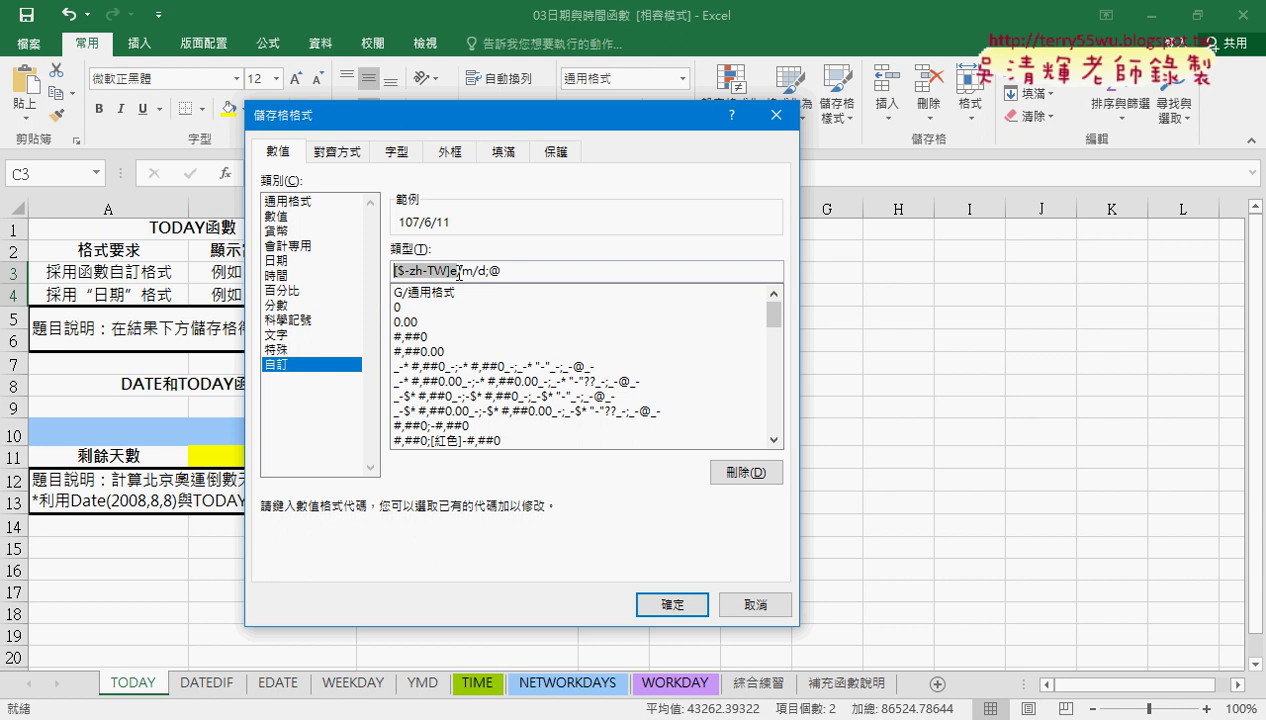
# Replace the slashes in the custom date code with dots so it reads e.mm.dd
pyautogui.click(460, 272)
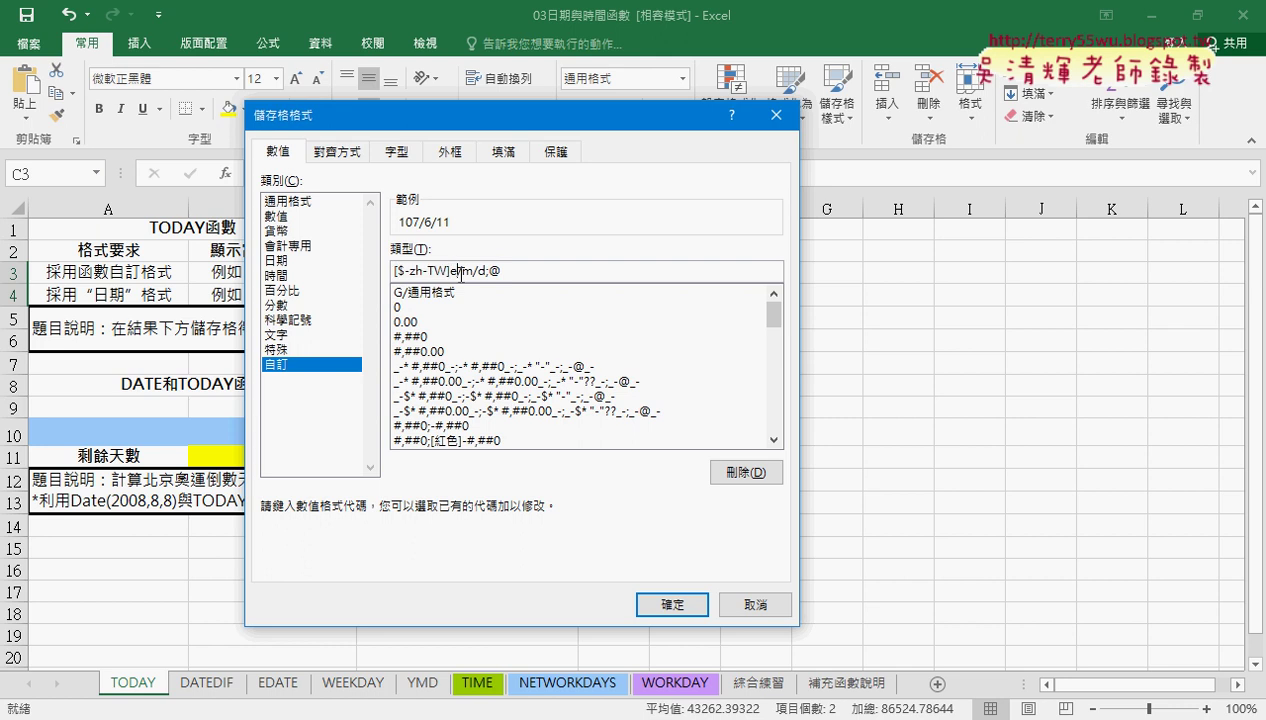
pyautogui.press('BackSpace')
pyautogui.write('.')
pyautogui.press('Delete')
pyautogui.write('.')
pyautogui.write('m.')
pyautogui.write('dd')
# Append (aaa) for the short weekday and apply [$-zh-TW]e.mm.dd(aaa);@ to C3:C4
pyautogui.write('()')
pyautogui.press('Left')
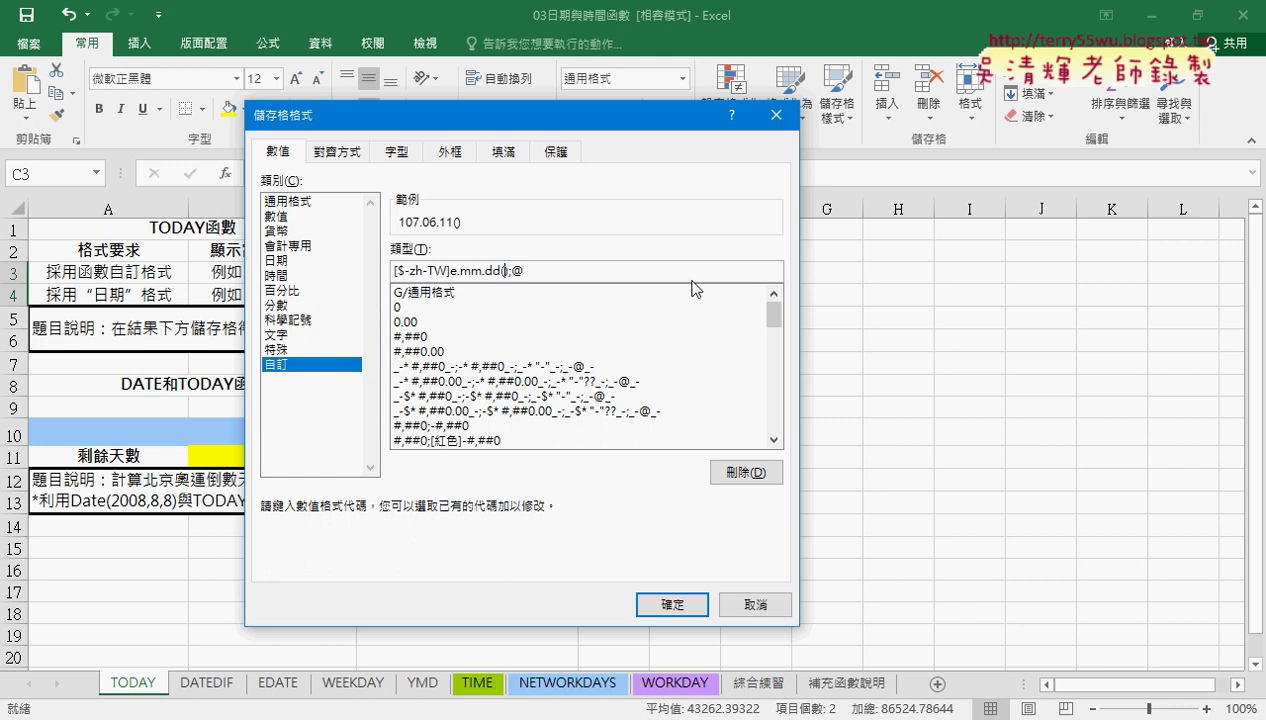
pyautogui.write('aaa')
pyautogui.write('a')
pyautogui.press('BackSpace')
pyautogui.write('a')
pyautogui.write('a')
pyautogui.press('BackSpace')
pyautogui.press('BackSpace')
pyautogui.moveTo(526, 270); pyautogui.dragTo(503, 270)
pyautogui.click(678, 606)
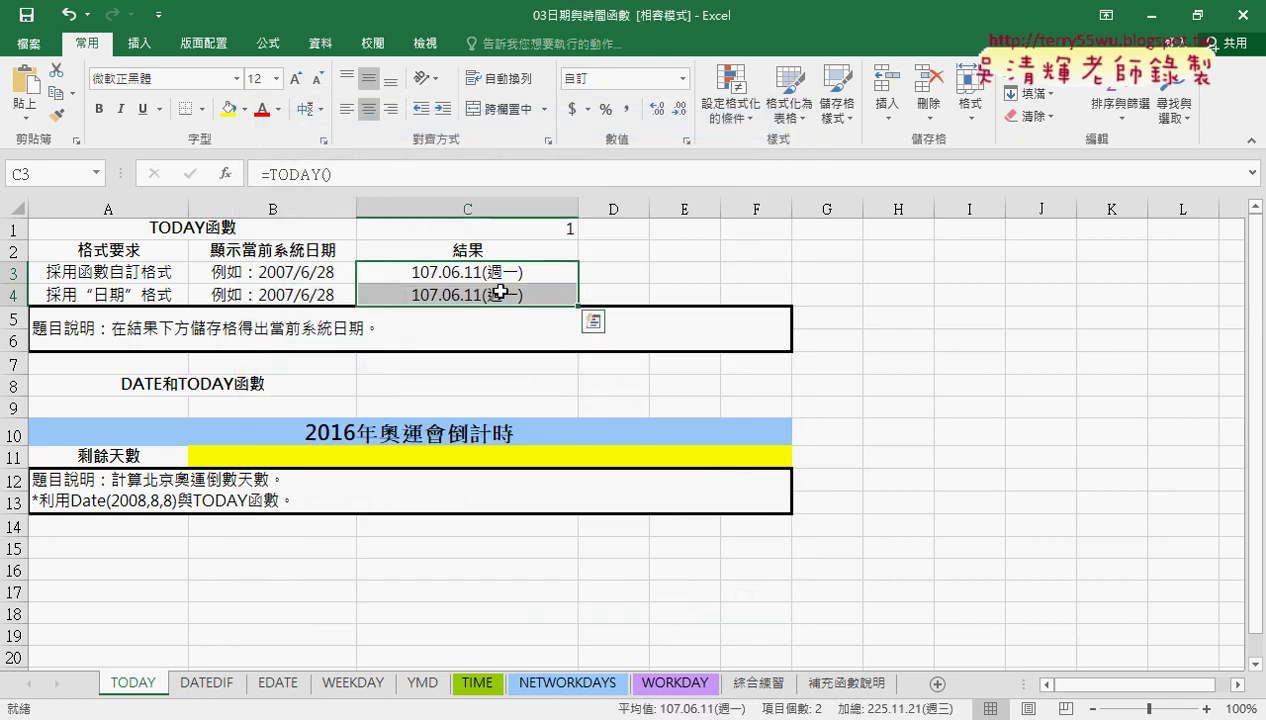
# Glance at the 綜合練習 sheet, then reopen Format Cells for C3:C4 on TODAY
pyautogui.click(771, 690)
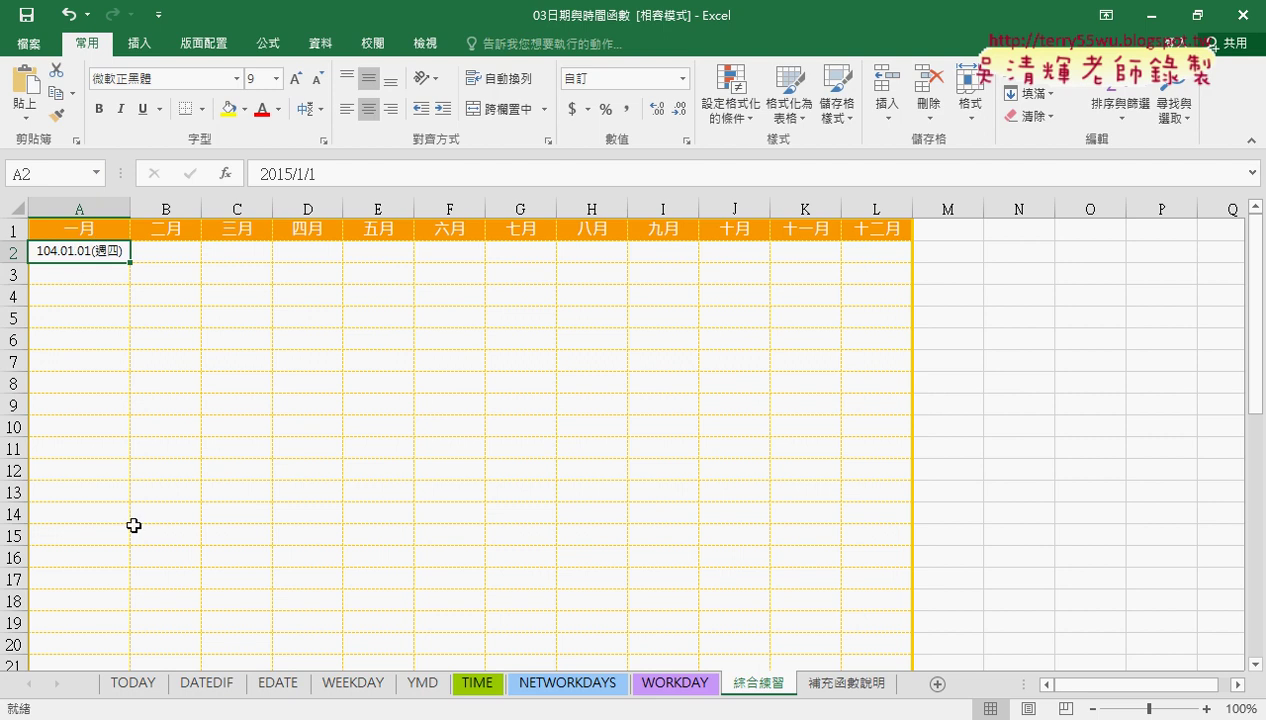
pyautogui.click(143, 688)
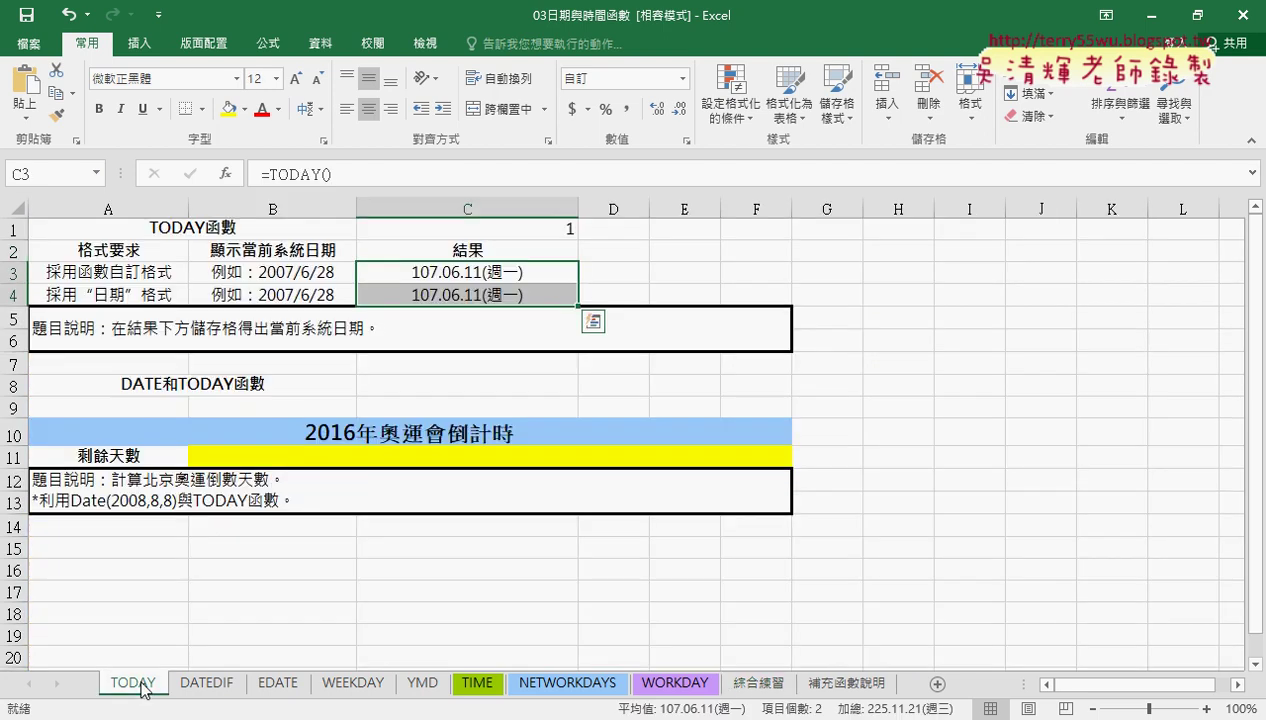
pyautogui.rightClick(527, 282)
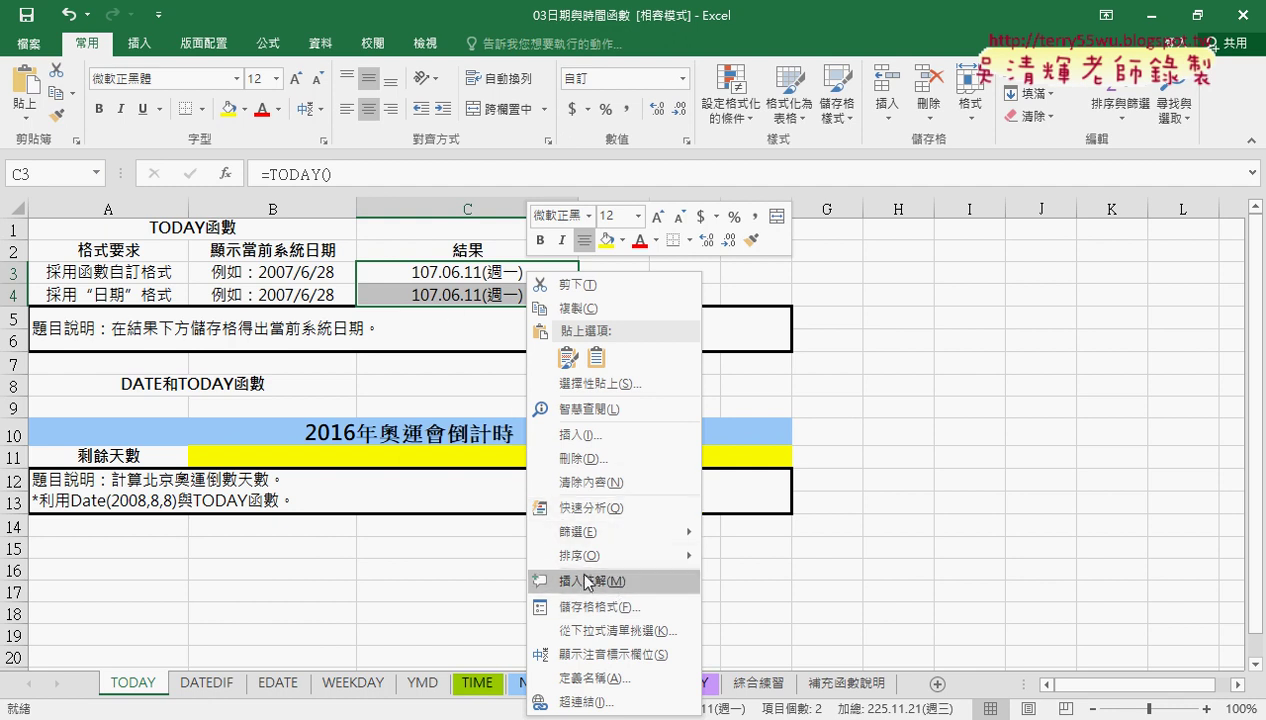
pyautogui.press('Escape')
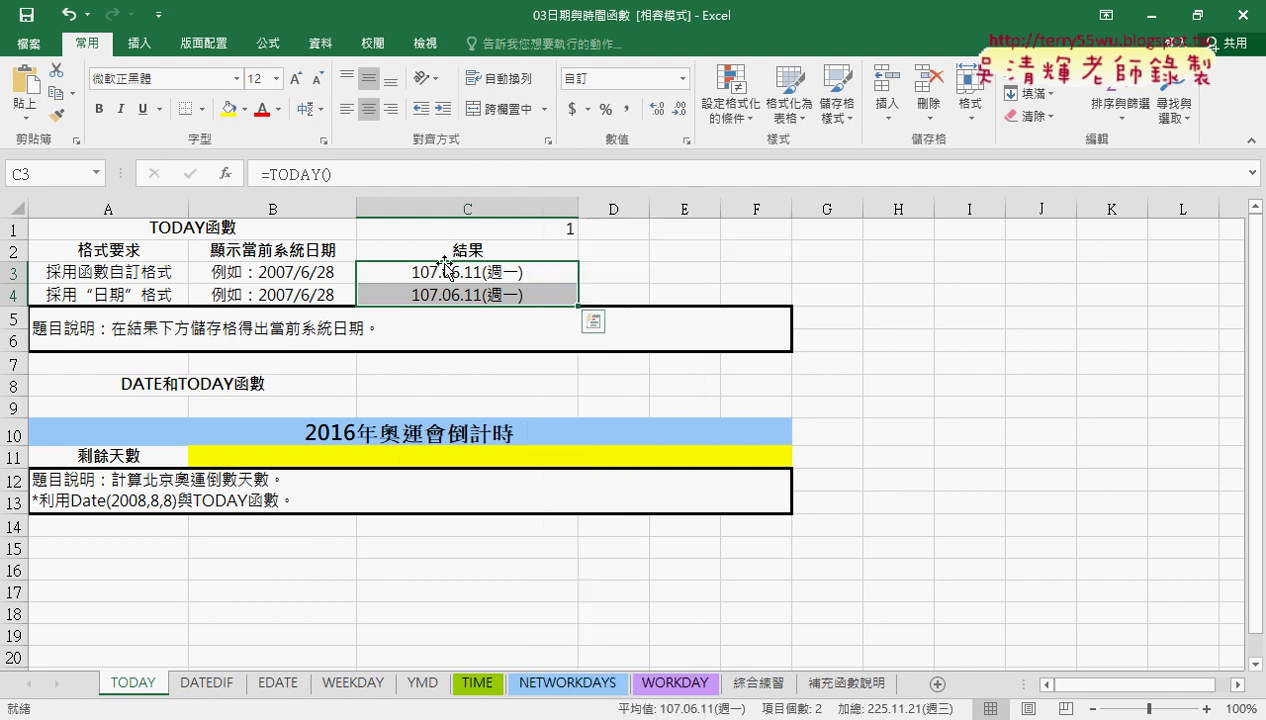
pyautogui.rightClick(478, 283)
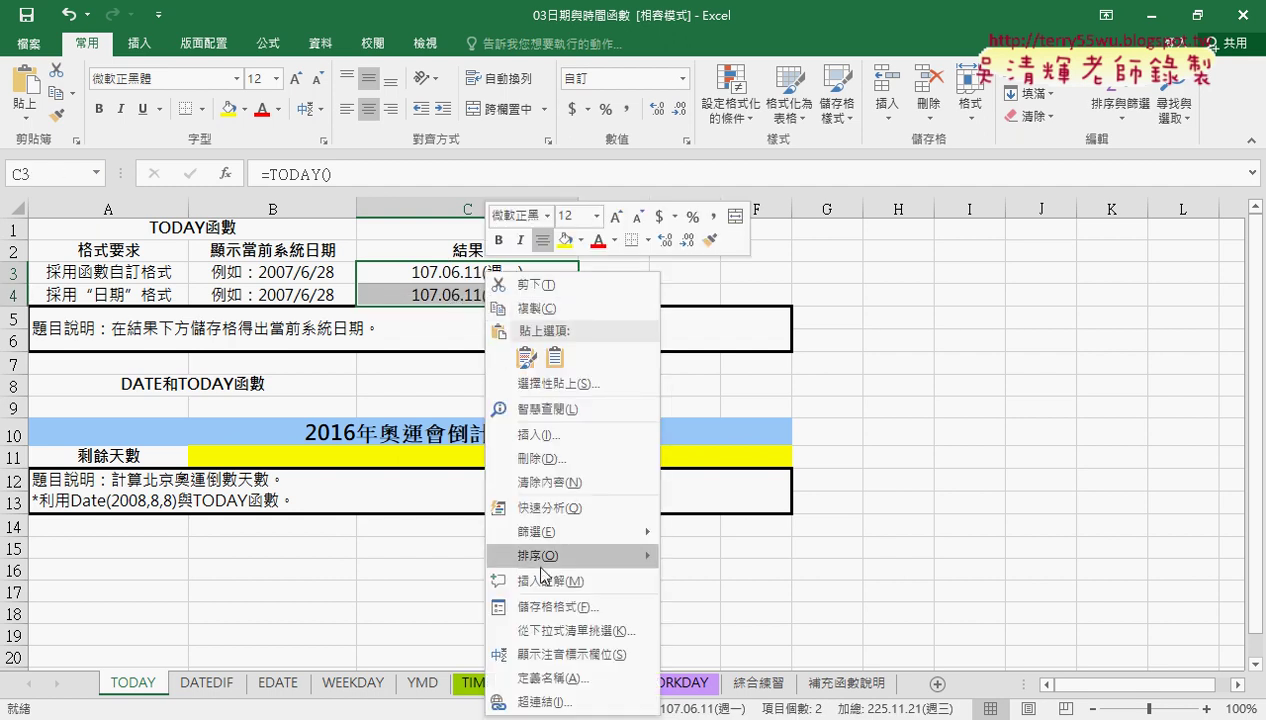
pyautogui.click(551, 600)
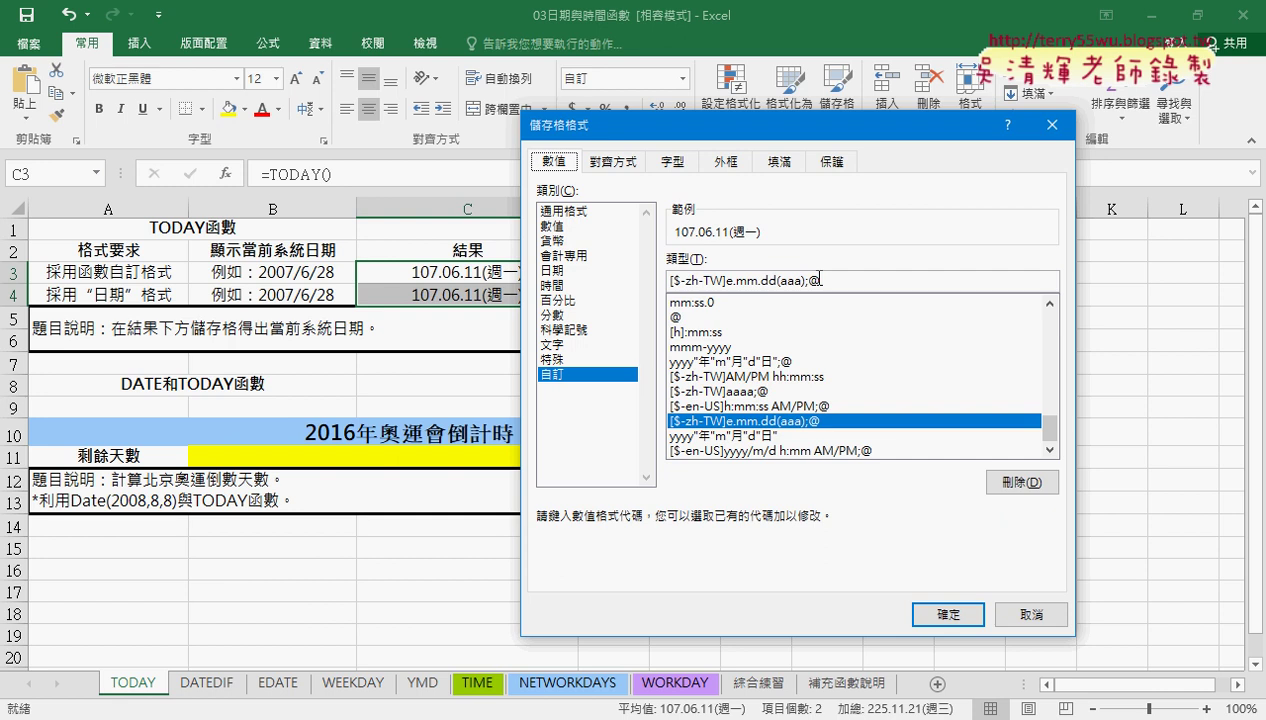
# Pick the 西曆 date type showing 週一 and inspect its aaa custom code
pyautogui.click(791, 281)
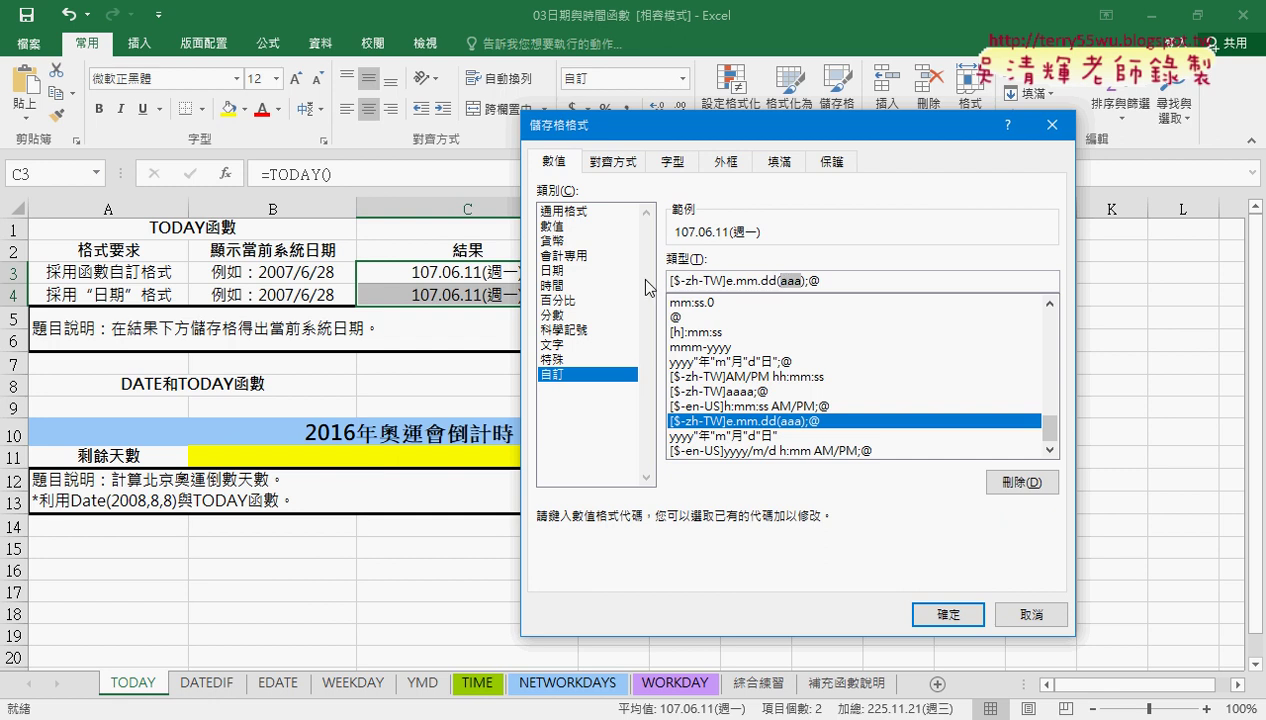
pyautogui.click(555, 272)
pyautogui.click(711, 460)
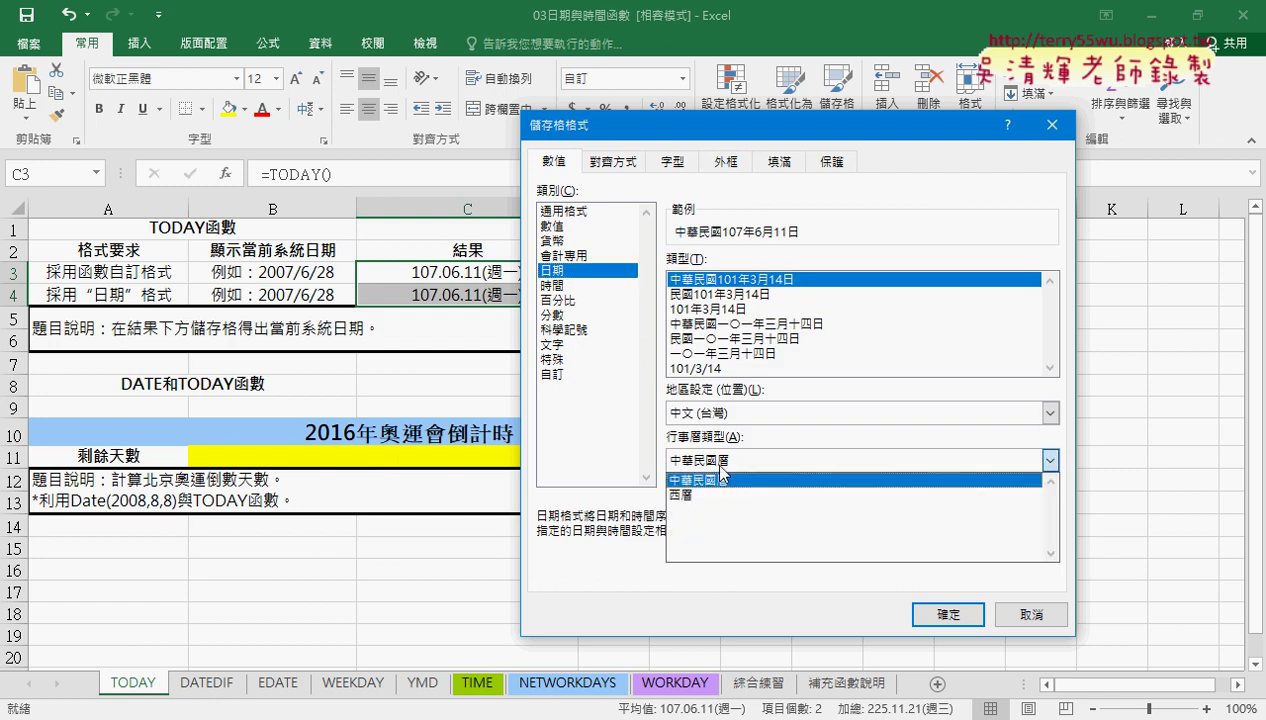
pyautogui.click(712, 491)
pyautogui.click(690, 366)
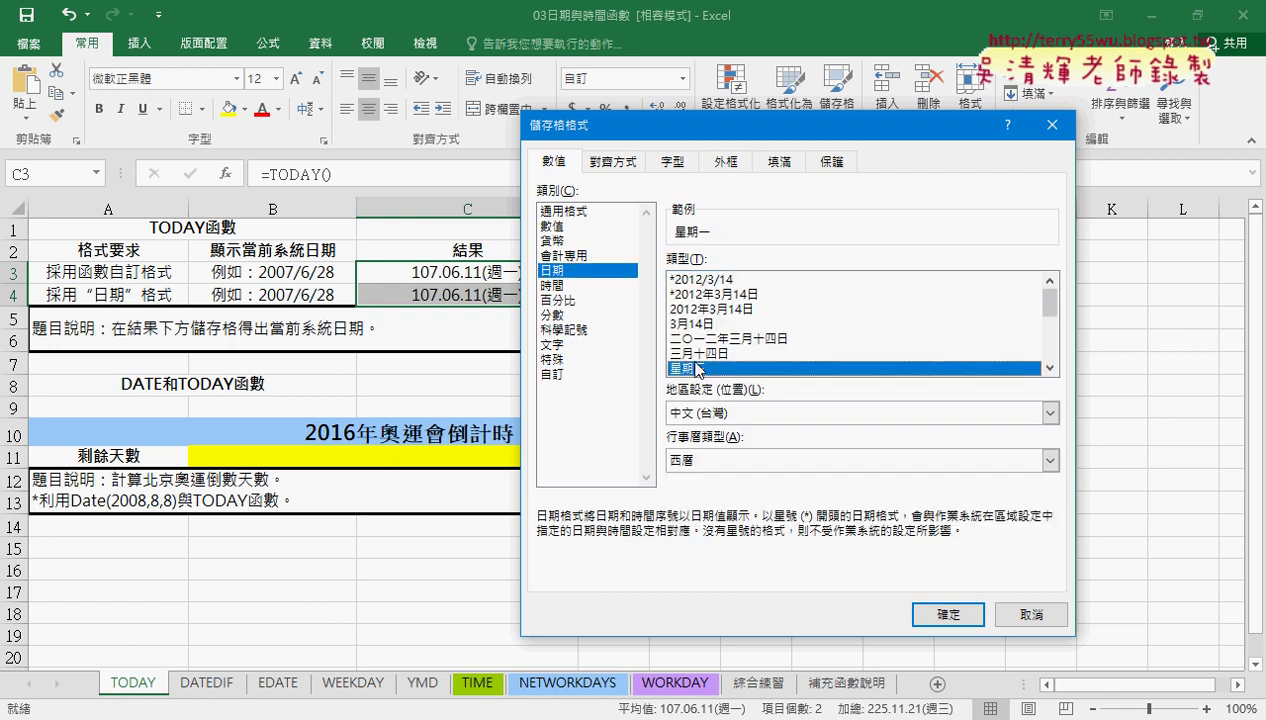
pyautogui.scroll(-1, 1057, 366)
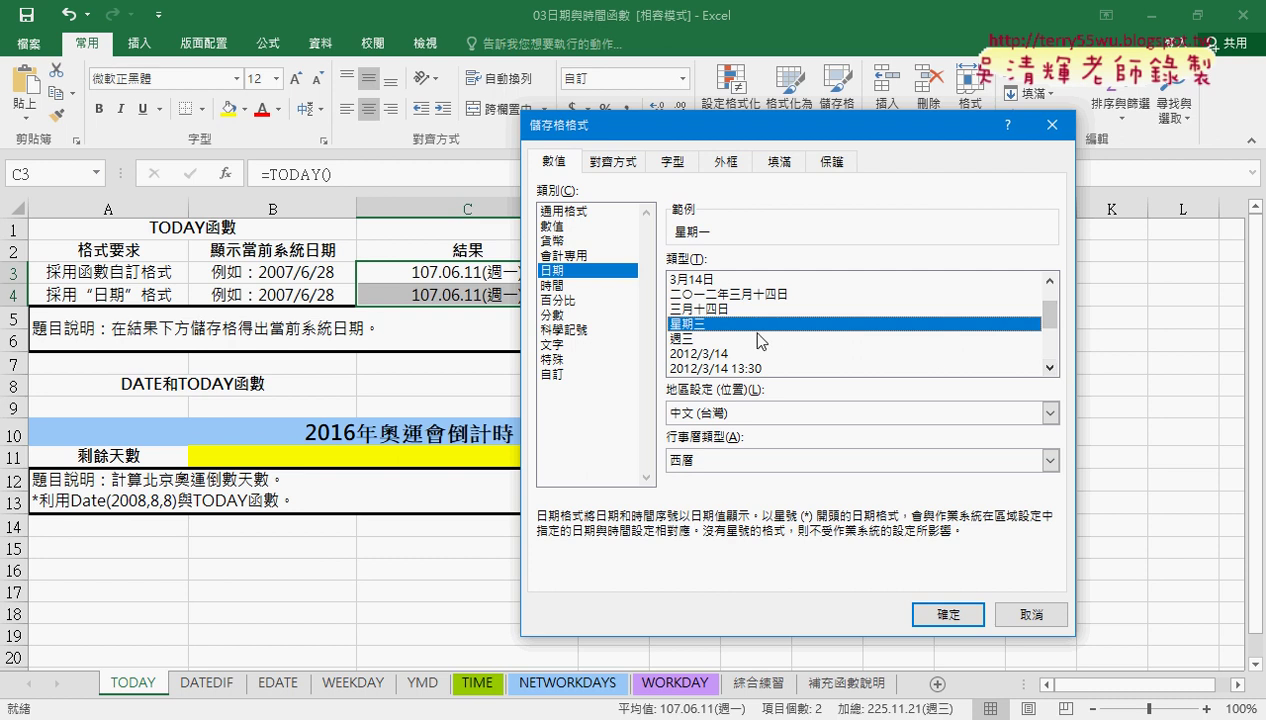
pyautogui.click(688, 337)
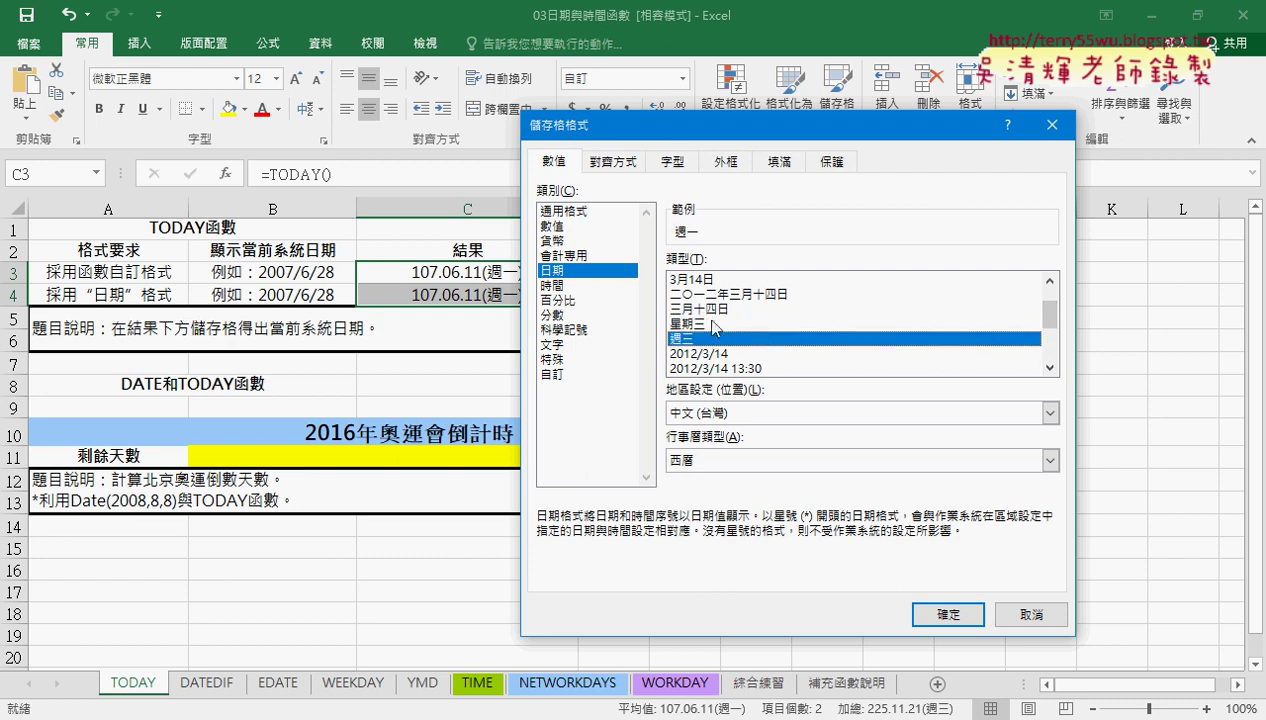
pyautogui.click(551, 374)
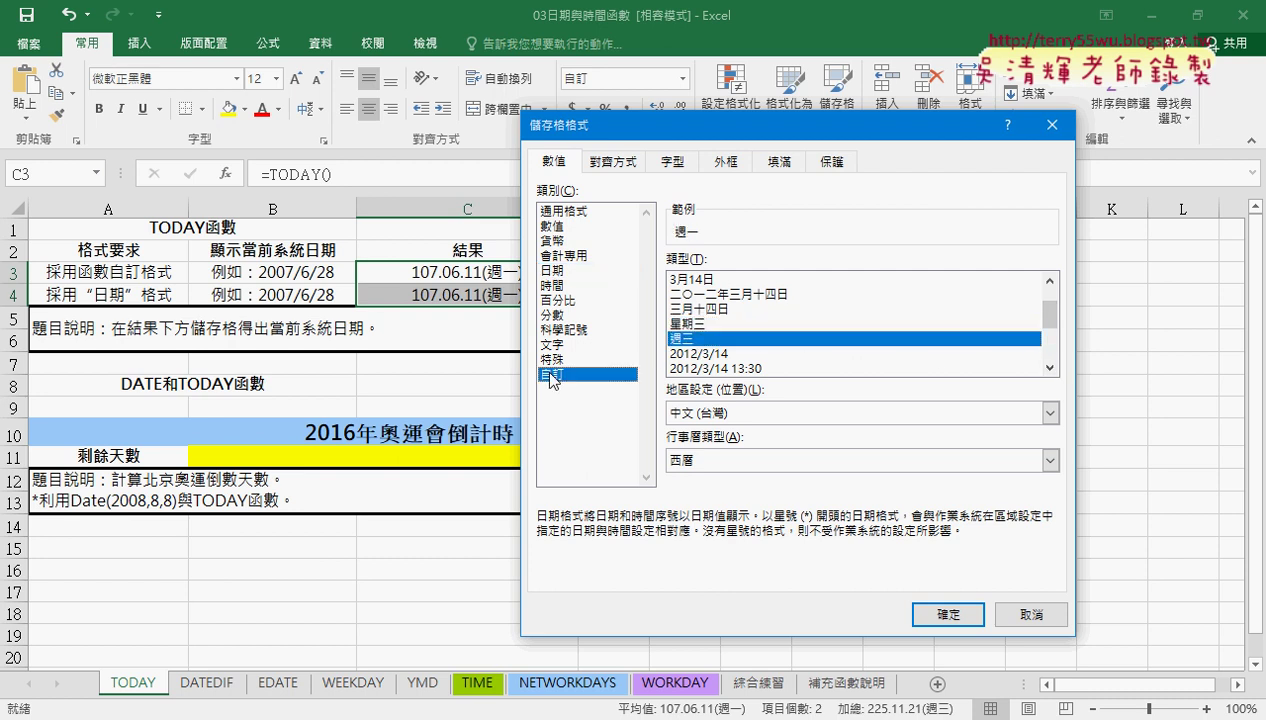
pyautogui.moveTo(726, 284); pyautogui.dragTo(741, 284)
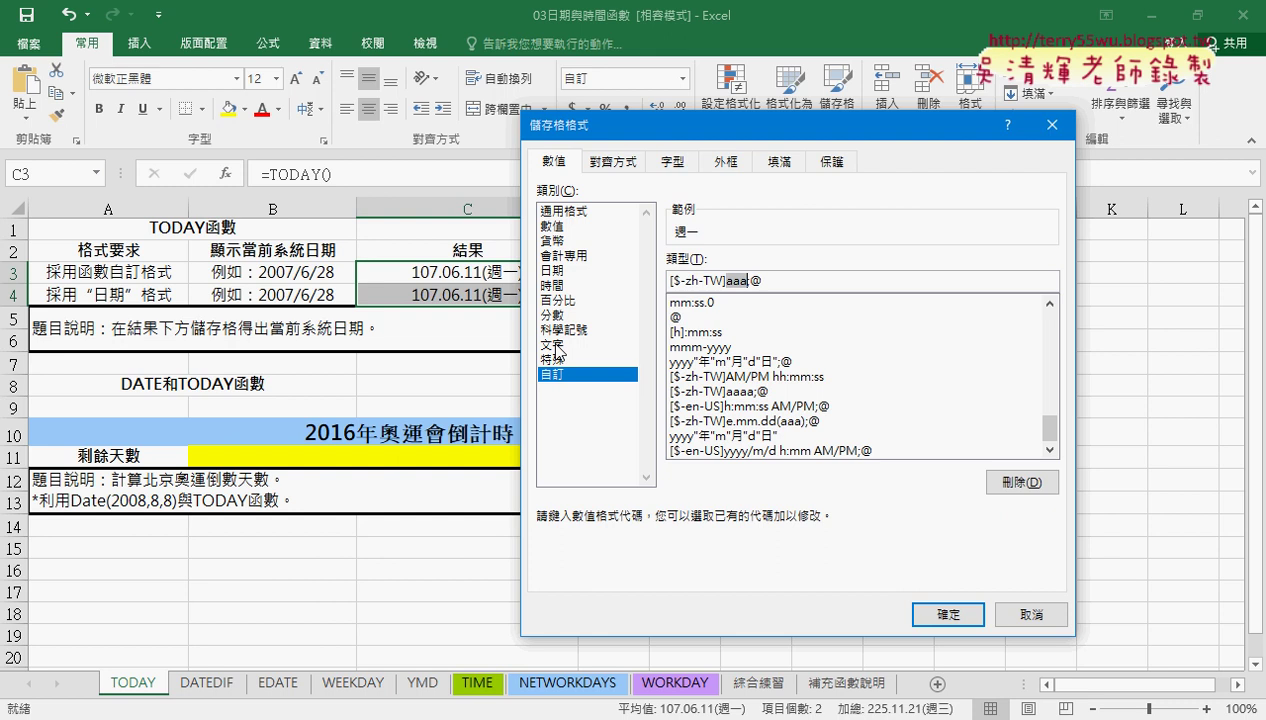
# Apply the weekday-only format, undo back to 107.06.11(週一), and narrow column D
pyautogui.click(946, 613)
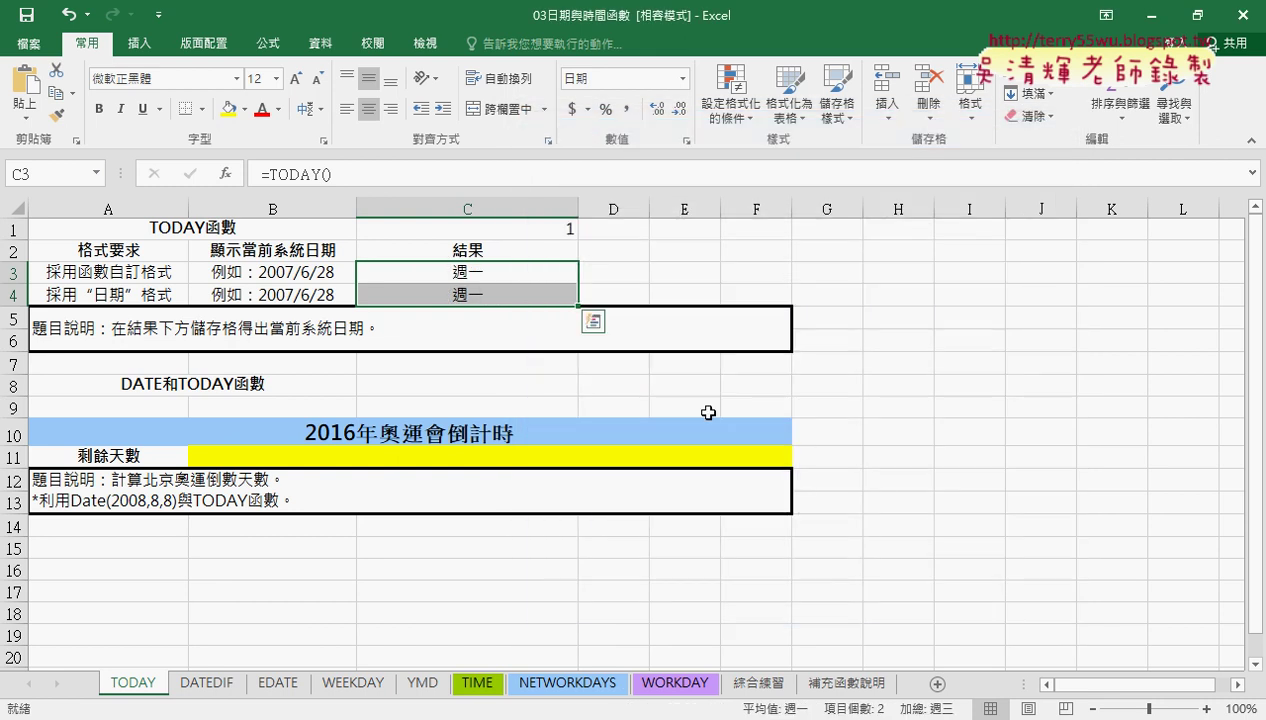
pyautogui.hotkey('ctrl', 'z')
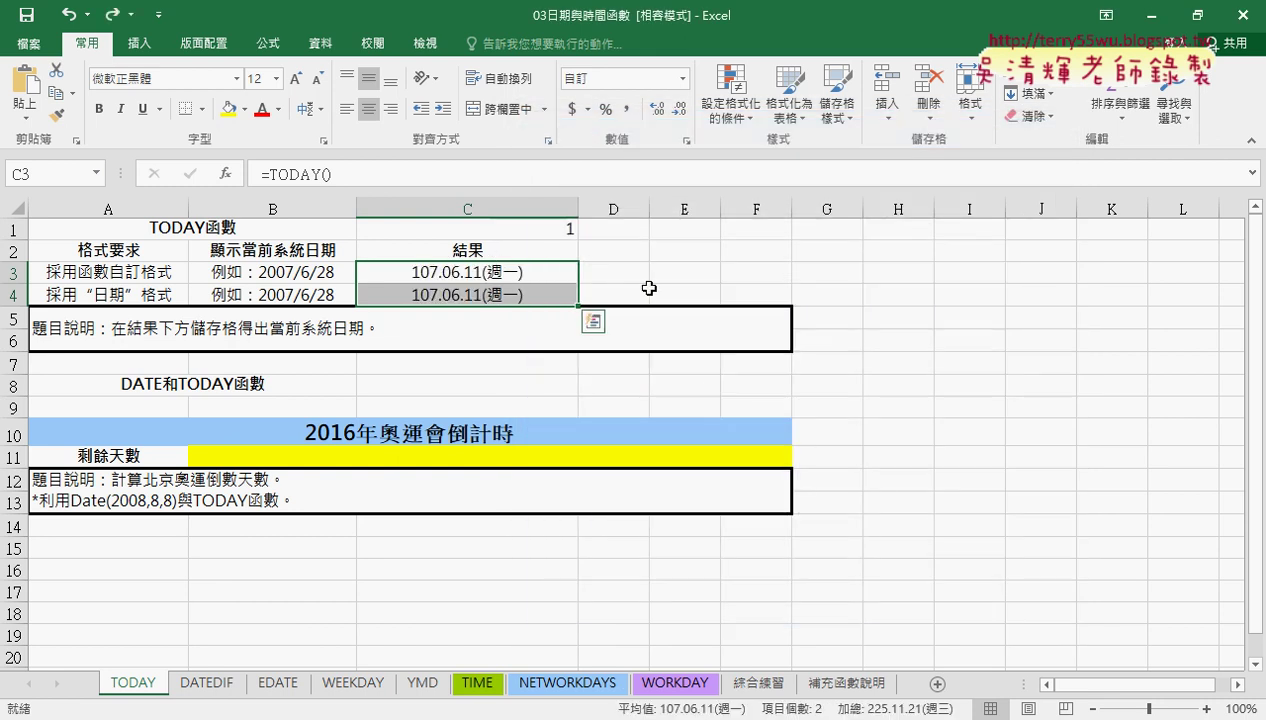
pyautogui.moveTo(648, 210); pyautogui.dragTo(613, 210)
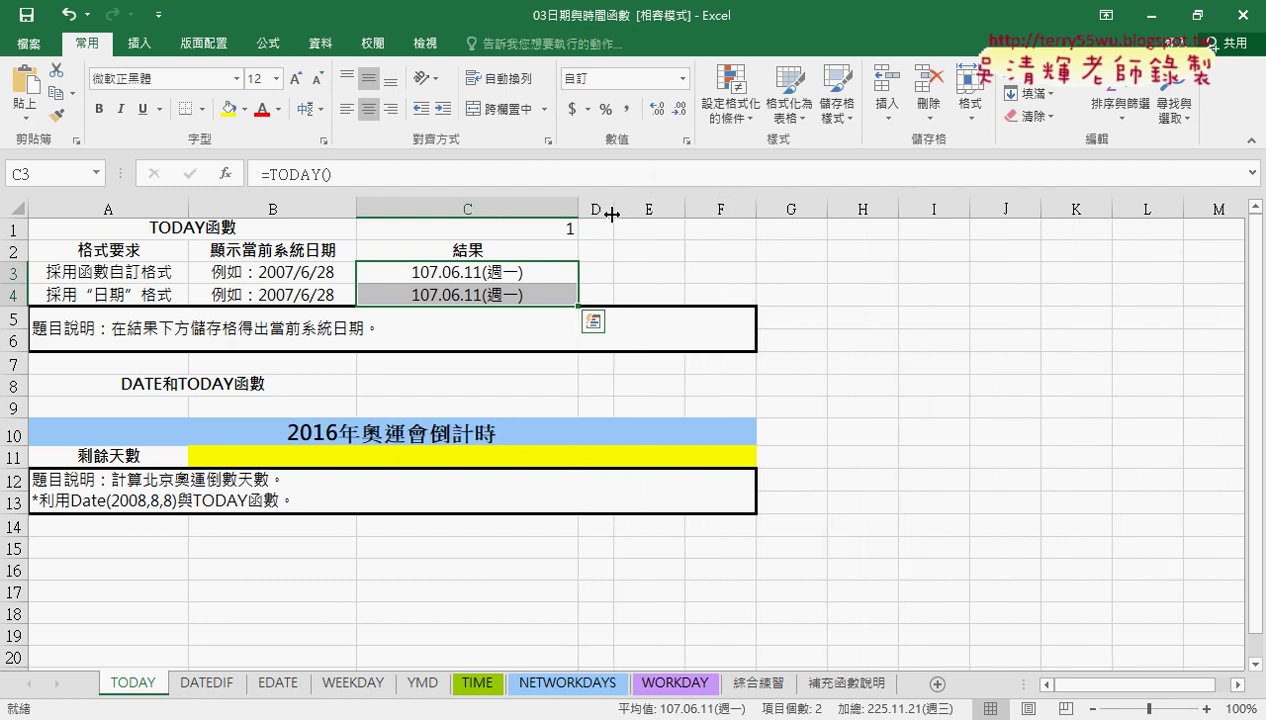
# Type the headers 年, 月 and 日 into E2, F2 and G2
pyautogui.click(671, 251)
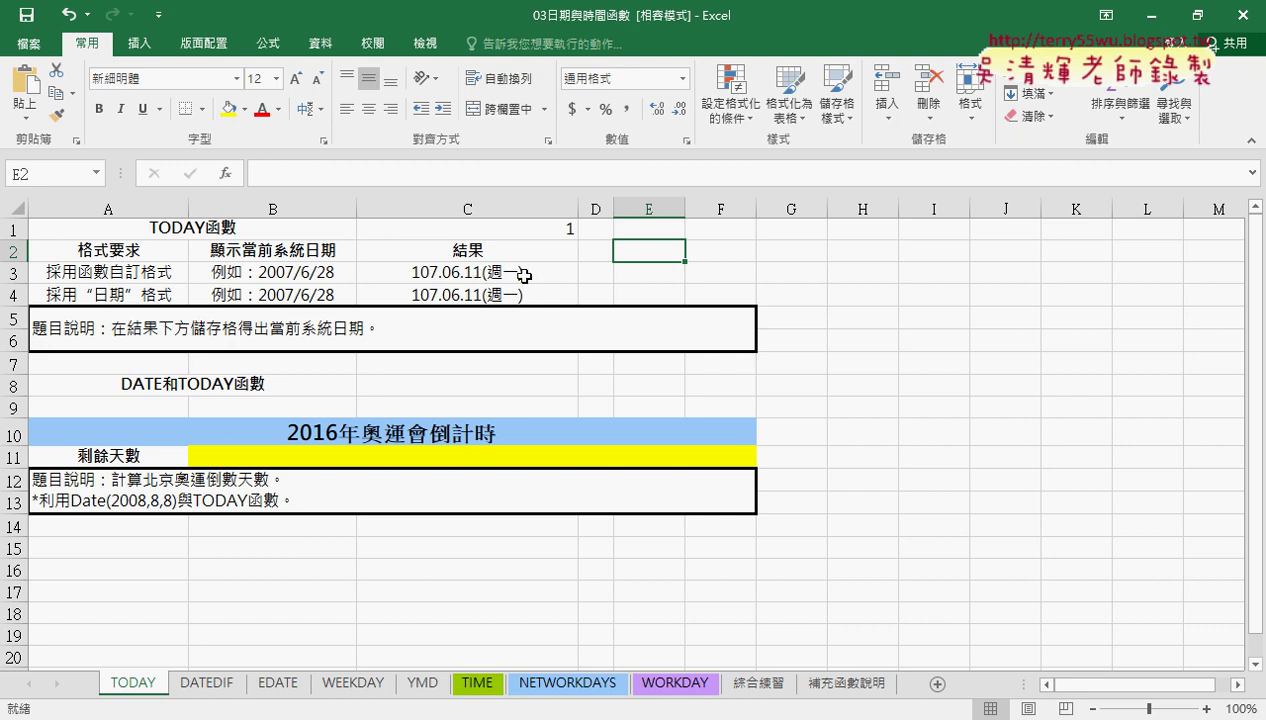
pyautogui.write('ㄋ')
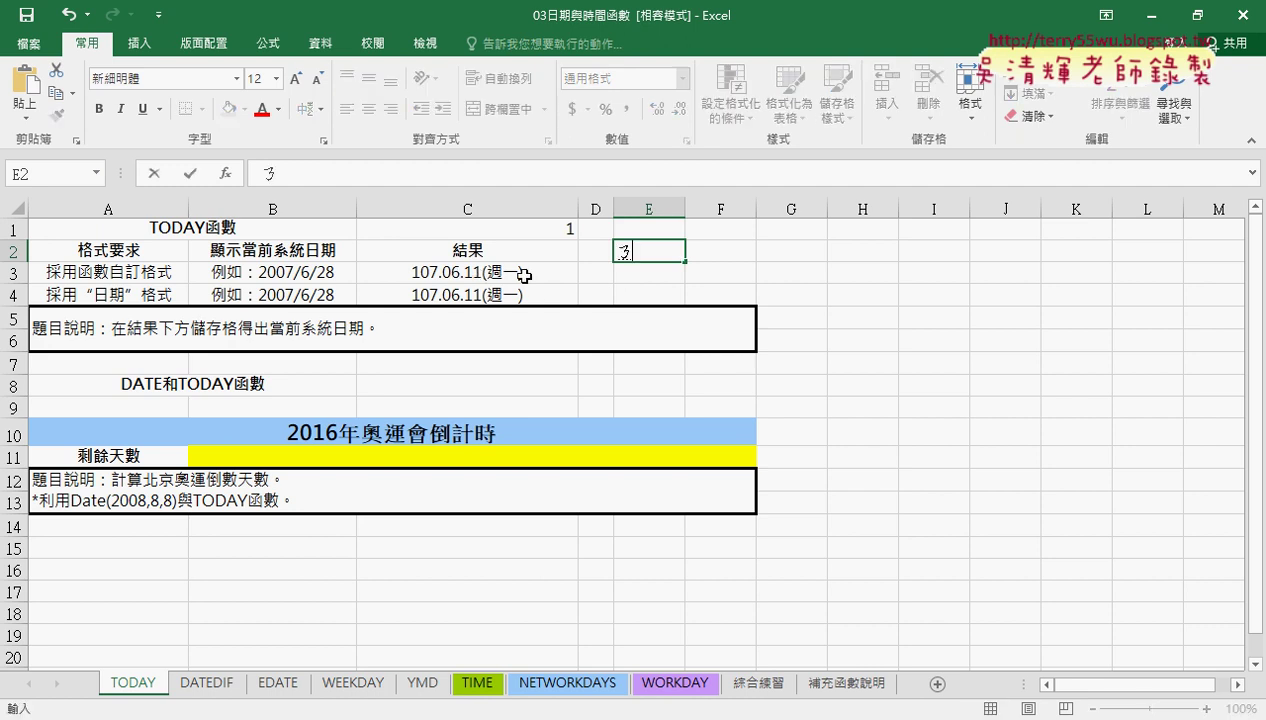
pyautogui.write('ㄧㄢˊ')
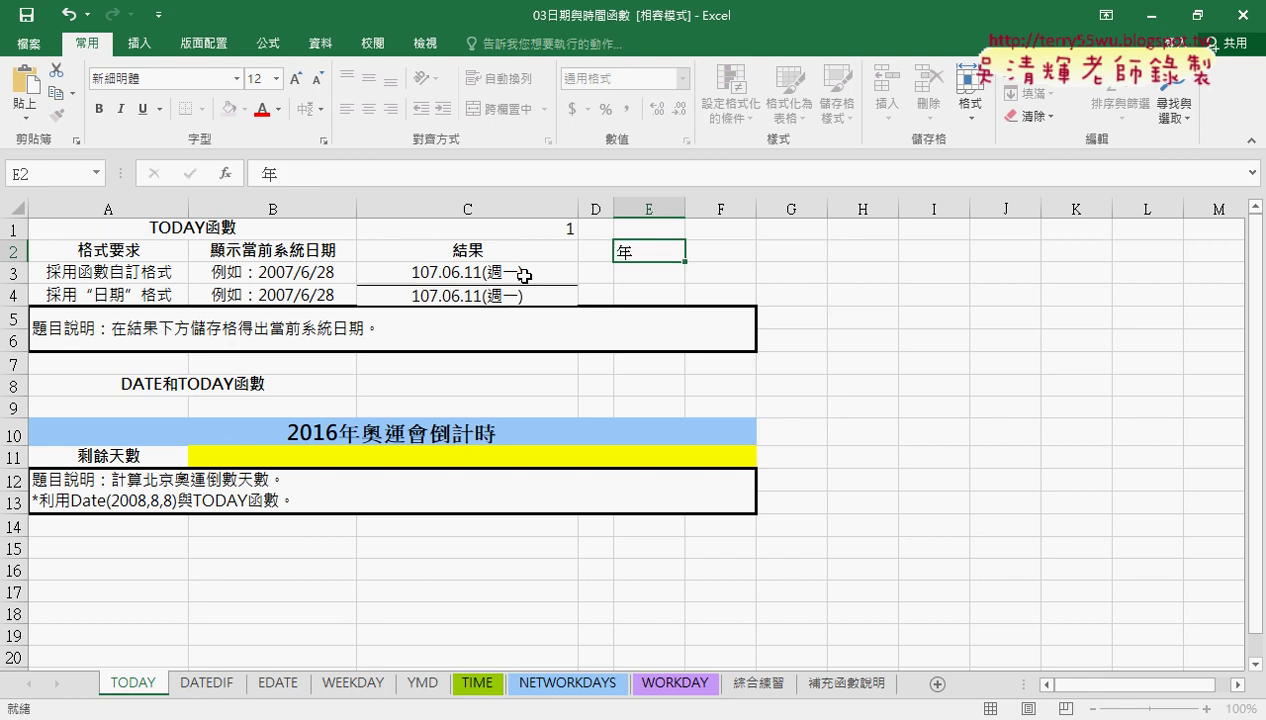
pyautogui.press('Tab')
pyautogui.write('ㄩㄝ4')
pyautogui.press('Return')
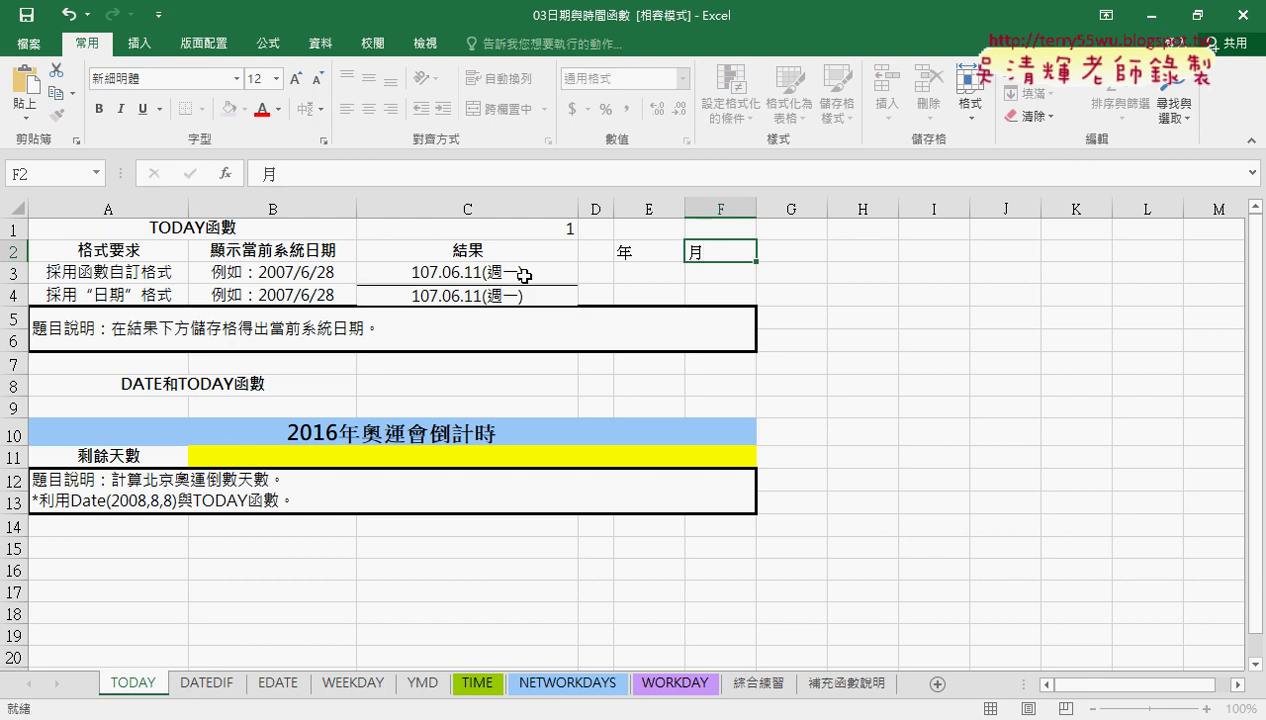
pyautogui.press('Tab')
pyautogui.write('ㄖ4')
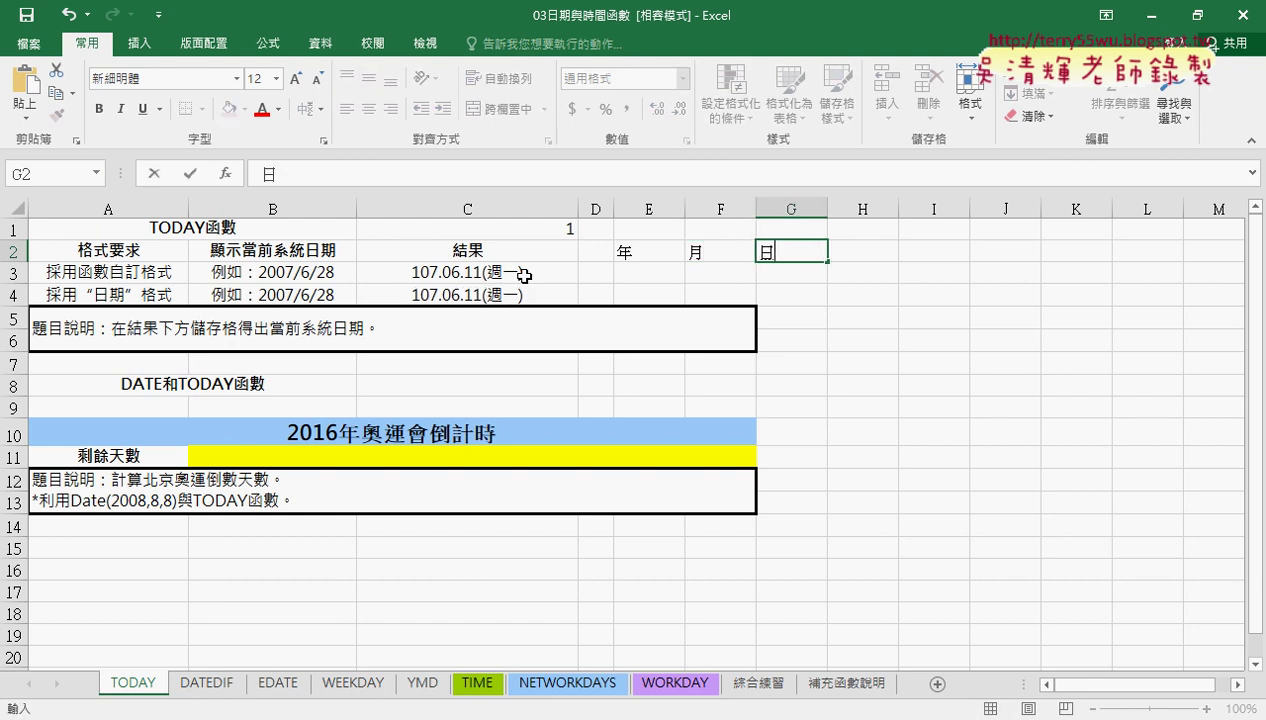
pyautogui.press('Return')
pyautogui.press('Tab')
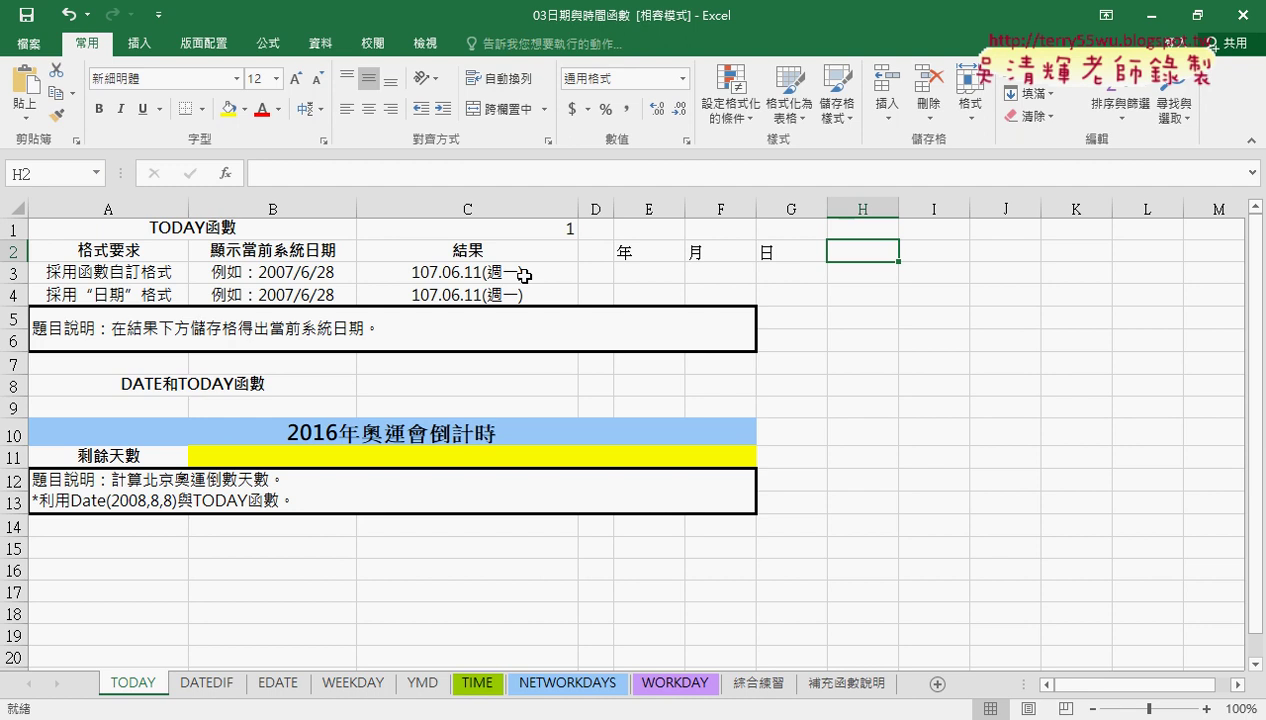
# Enter 週 (not 周) in H2 and select E2:H2
pyautogui.write('ㄓㄡ')
pyautogui.press('space')
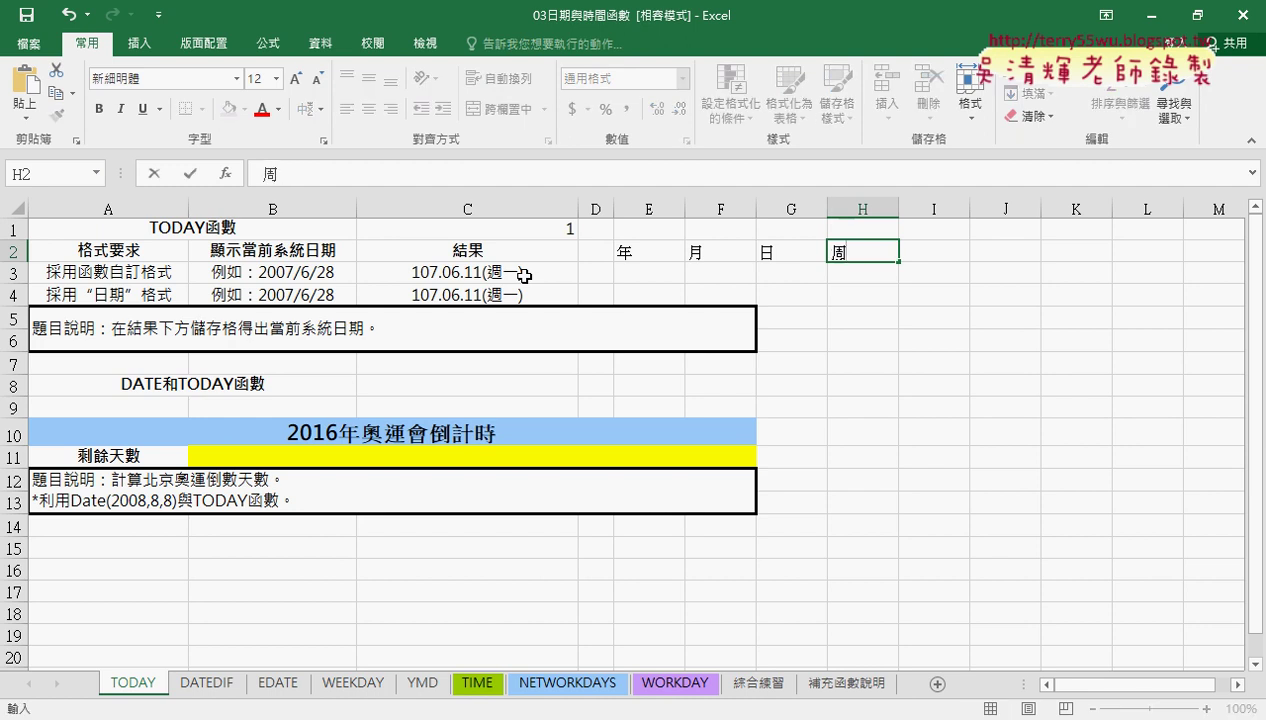
pyautogui.press('Down')
pyautogui.press('Down')
pyautogui.press('Down')
pyautogui.press('Down')
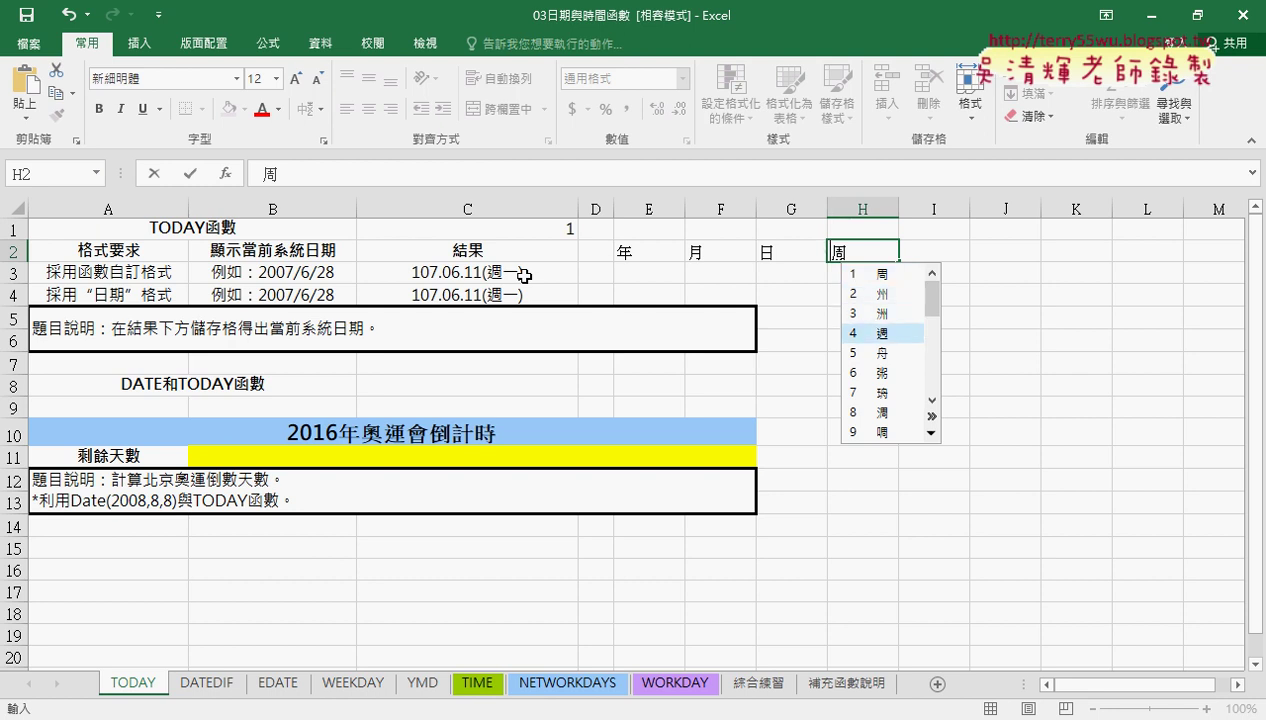
pyautogui.press('Return')
pyautogui.click(630, 258)
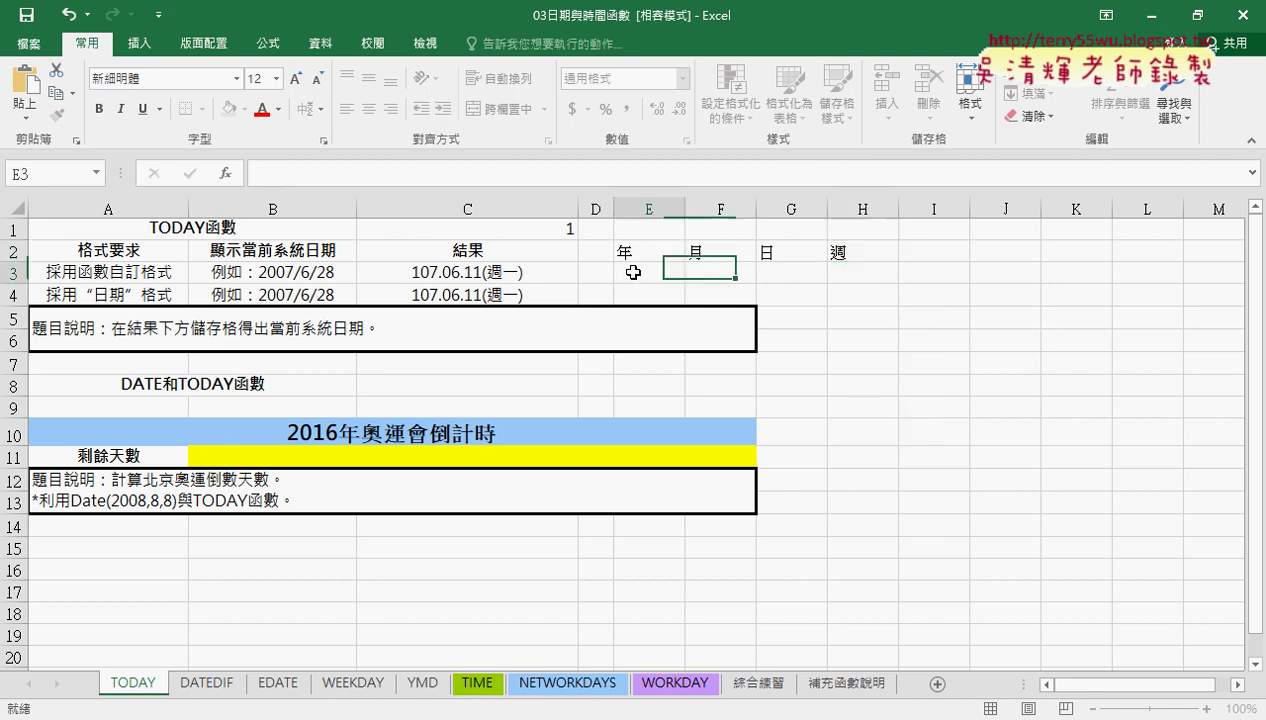
pyautogui.moveTo(650, 253); pyautogui.dragTo(887, 255)
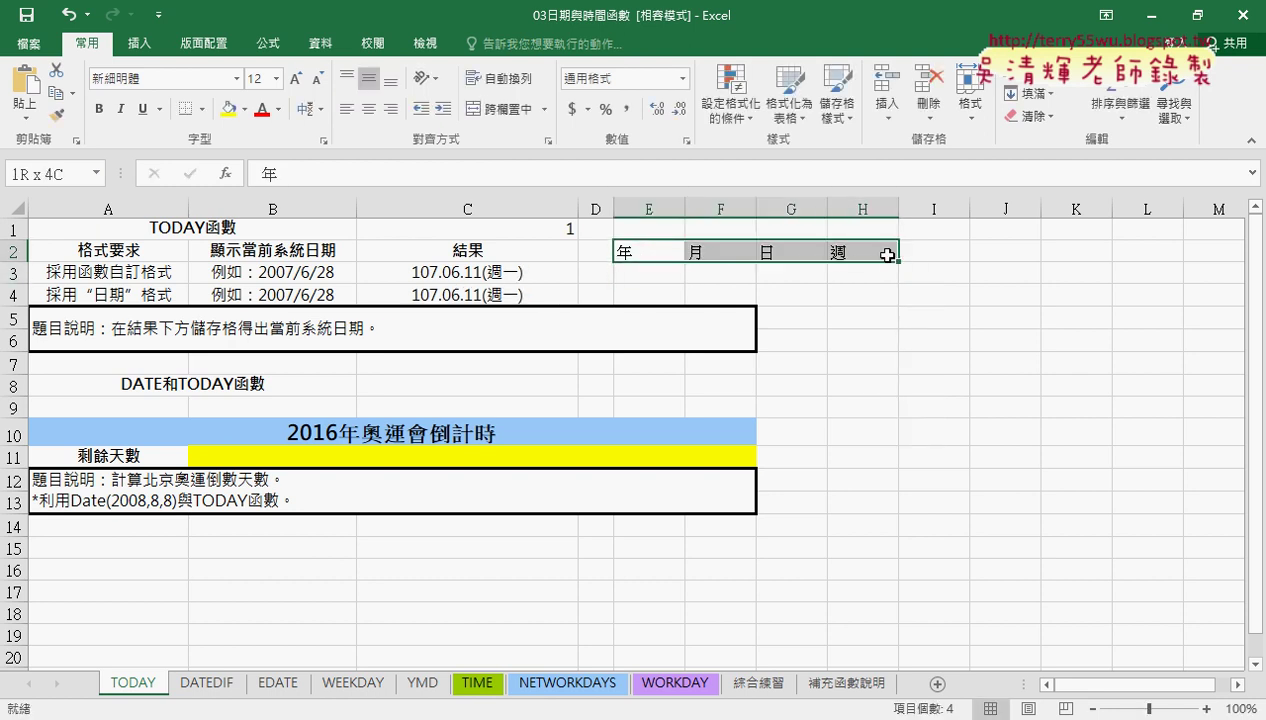
# Give E2:H2 a yellow fill and red font colour
pyautogui.click(228, 108)
pyautogui.click(258, 112)
pyautogui.click(704, 313)
pyautogui.click(672, 285)
# Review the TODAY formula in C3 and the NOW formula in C4, revisiting empty E3
pyautogui.click(489, 276)
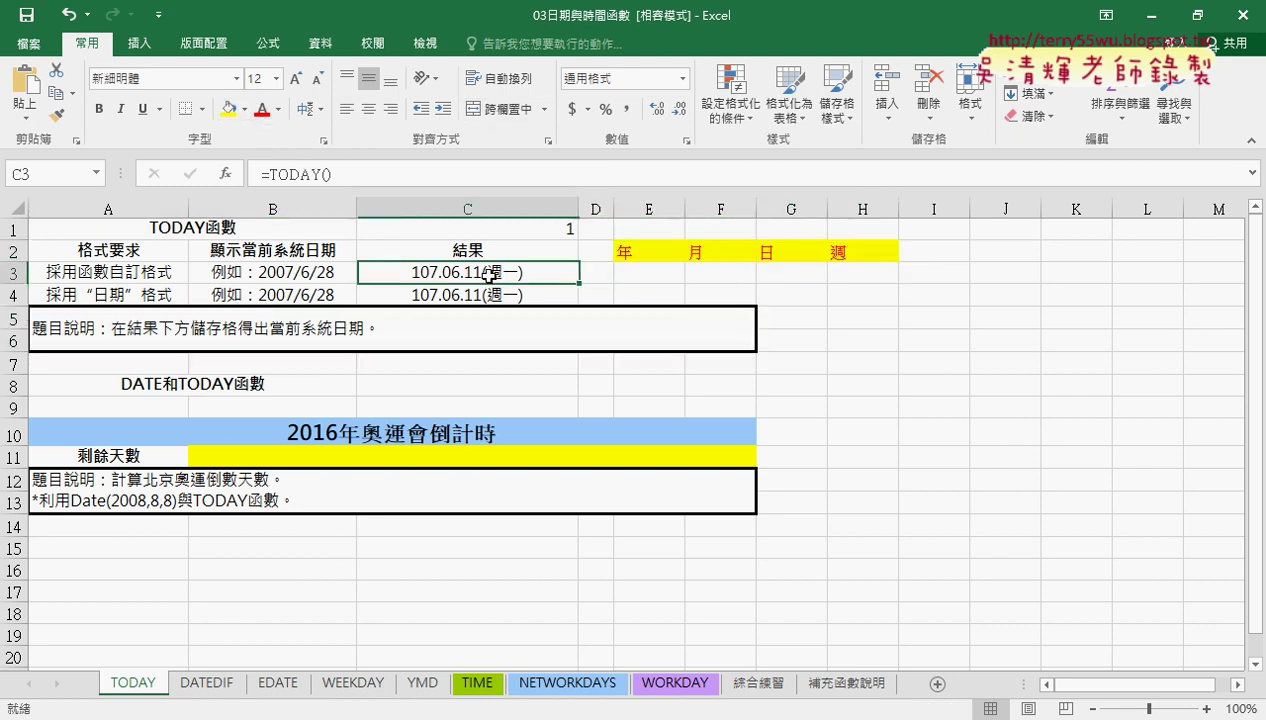
pyautogui.click(628, 273)
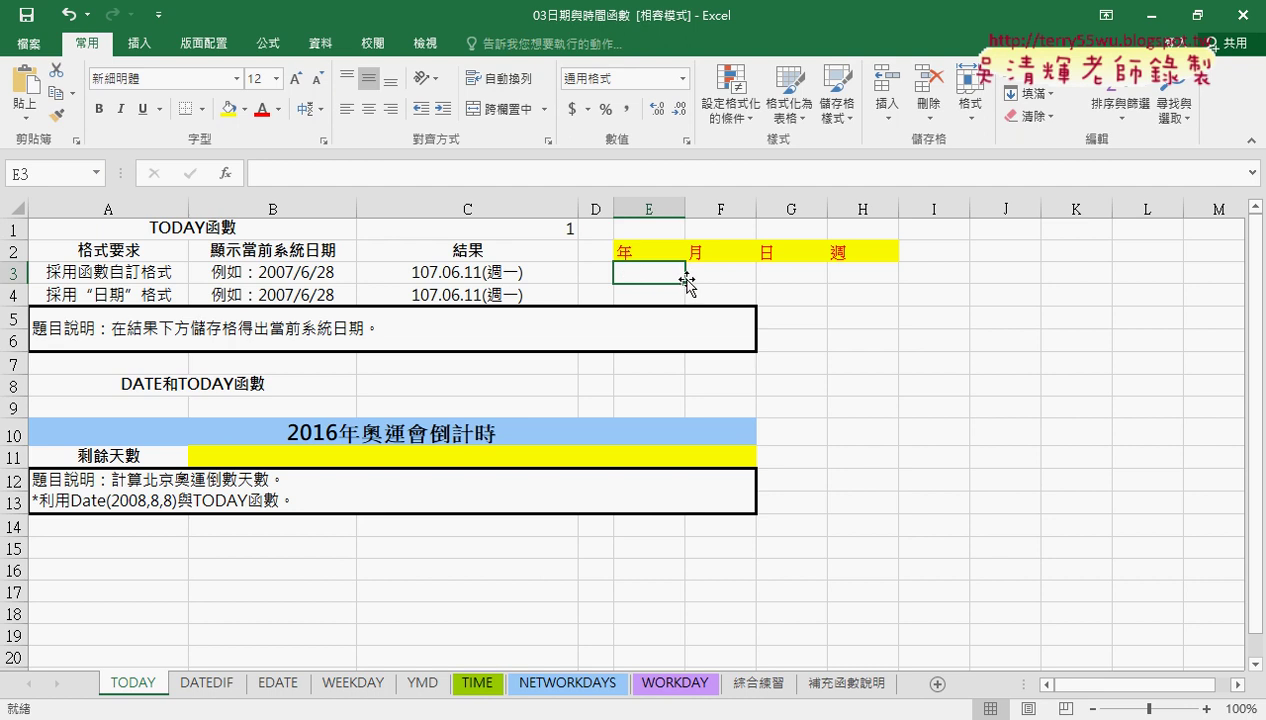
pyautogui.click(483, 278)
pyautogui.click(675, 276)
pyautogui.click(510, 274)
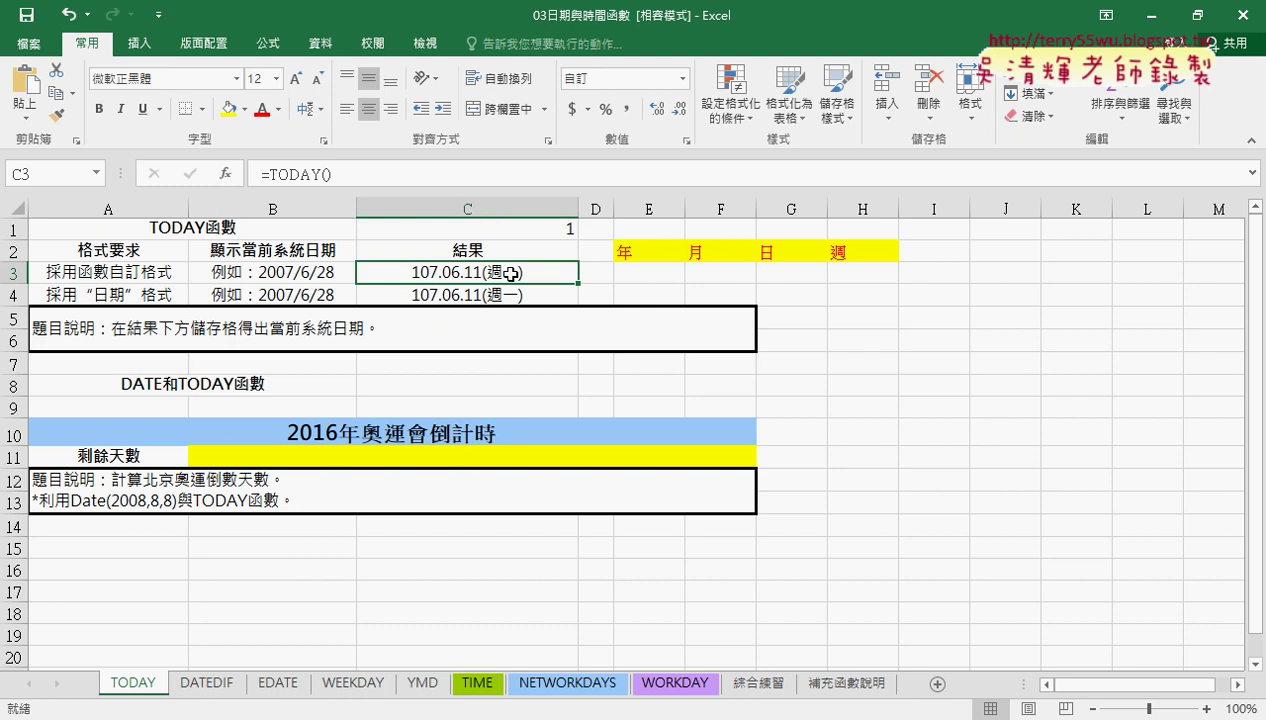
pyautogui.click(536, 295)
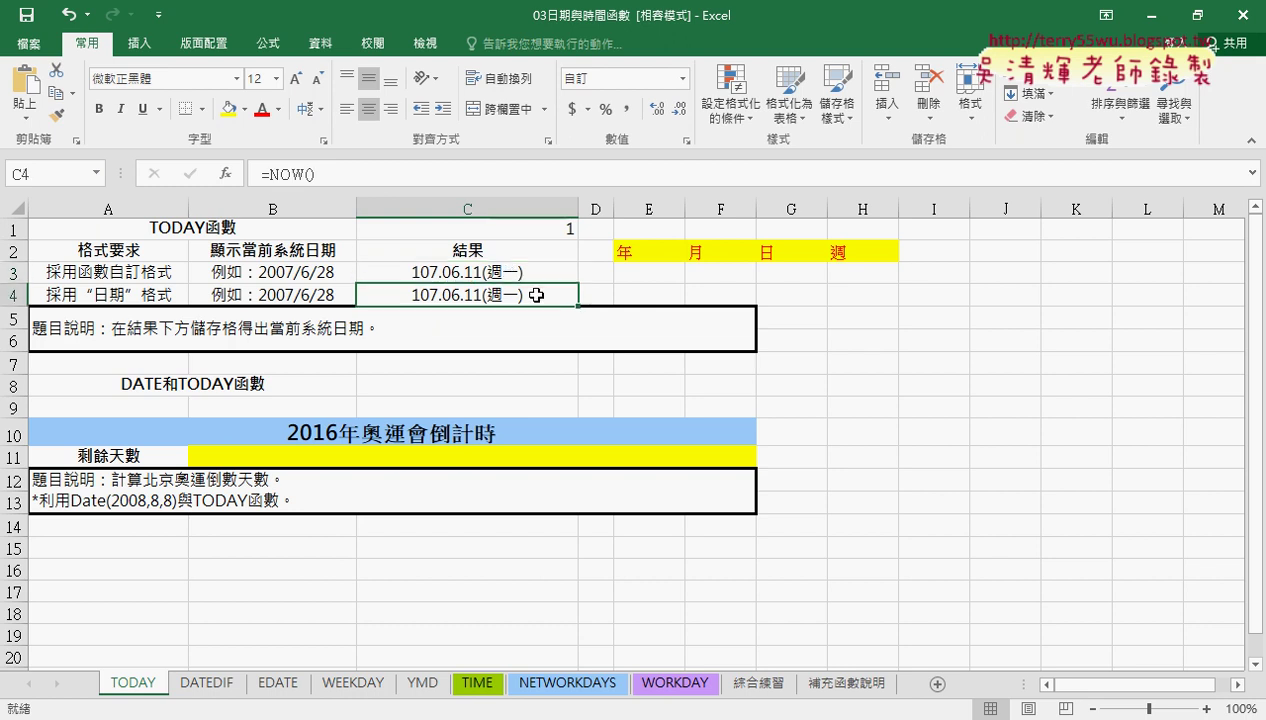
# Enter =YEAR(C4)-1911 in E4 for the ROC year
pyautogui.click(646, 293)
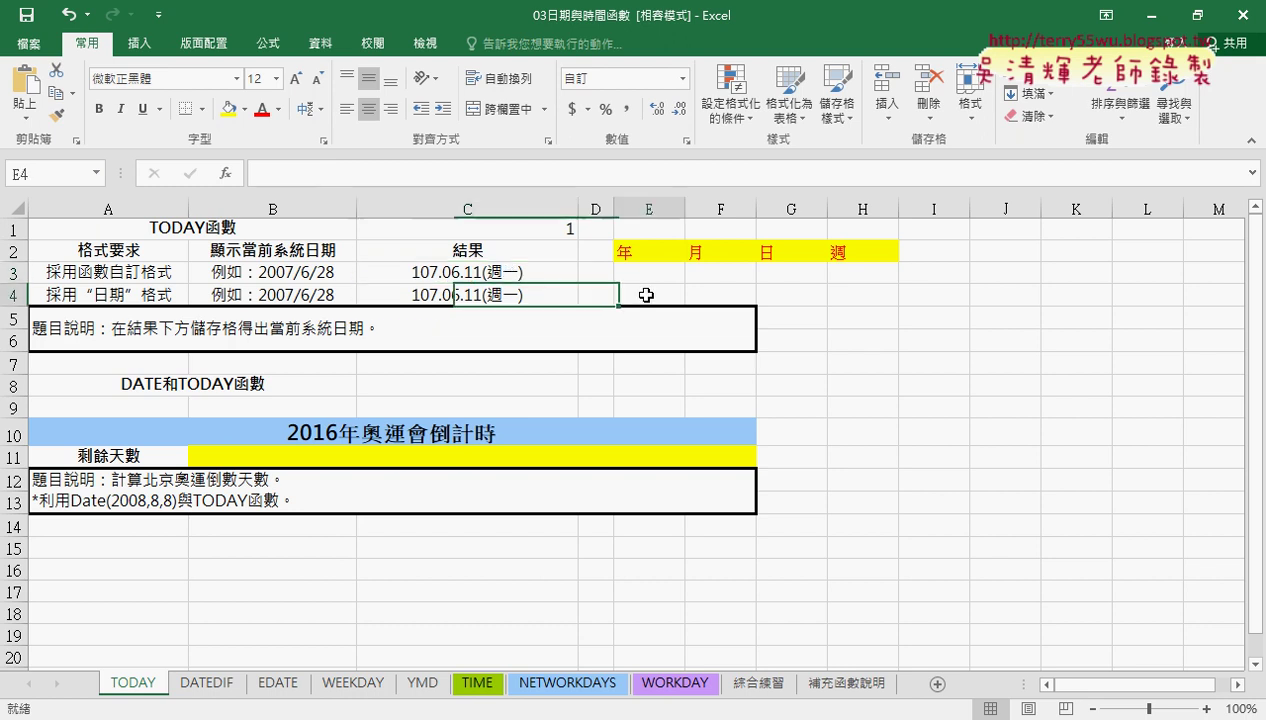
pyautogui.click(227, 175)
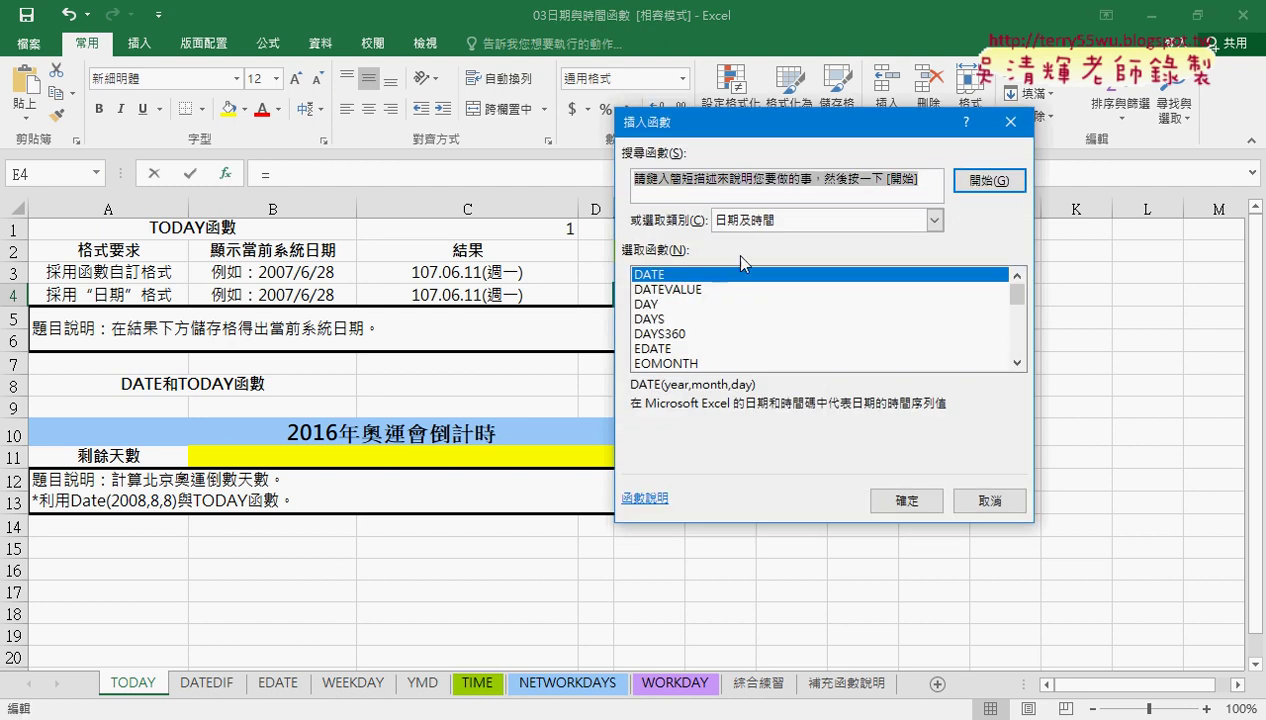
pyautogui.moveTo(1017, 295); pyautogui.dragTo(1013, 348)
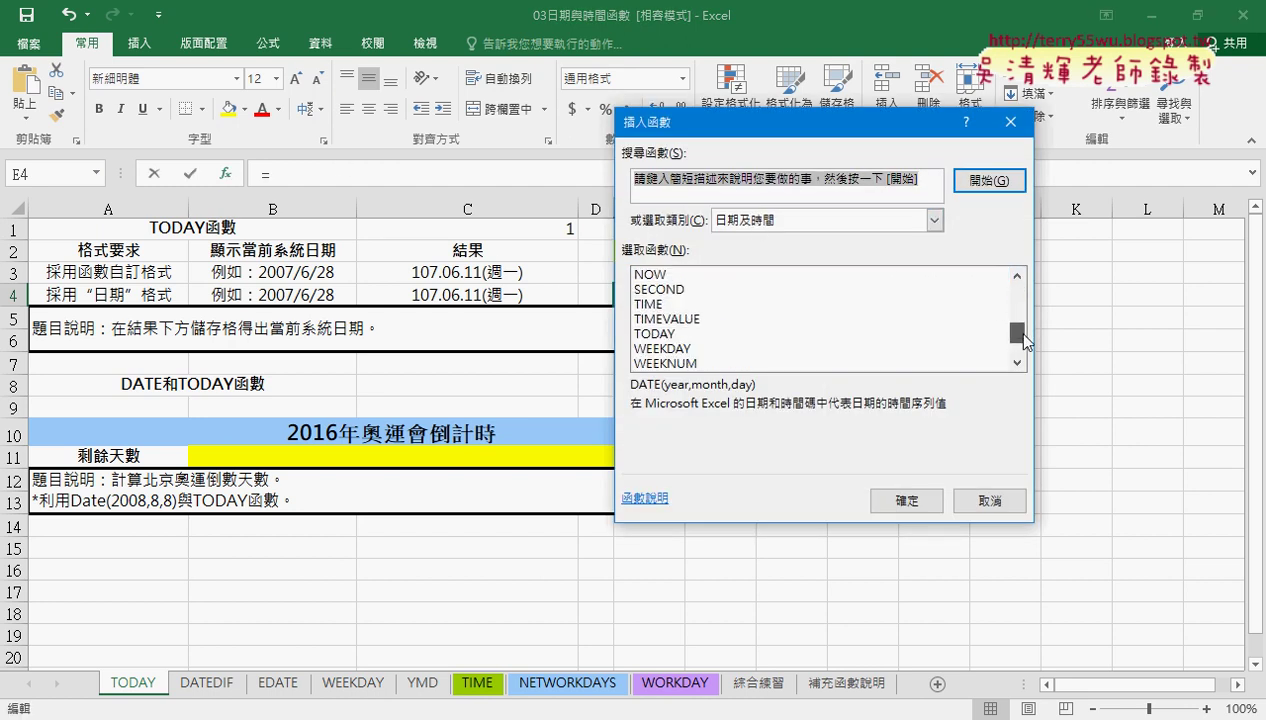
pyautogui.click(648, 349)
pyautogui.click(906, 500)
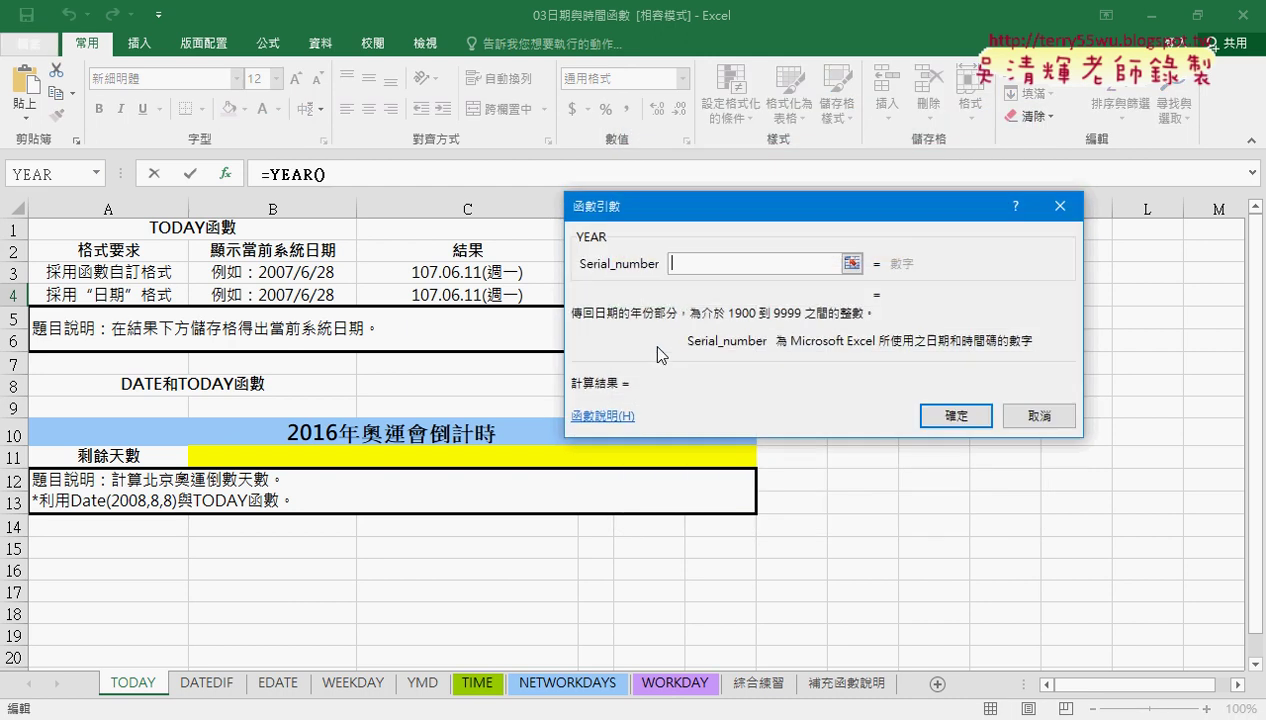
pyautogui.click(473, 294)
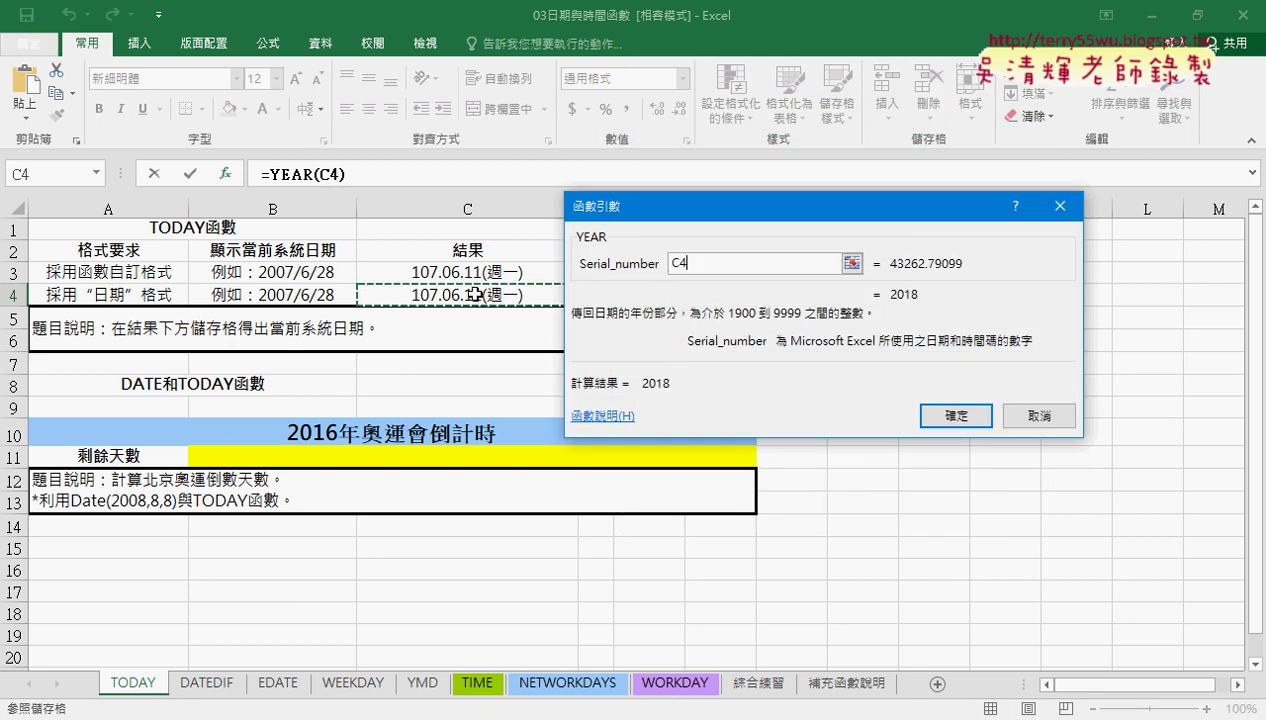
pyautogui.click(952, 415)
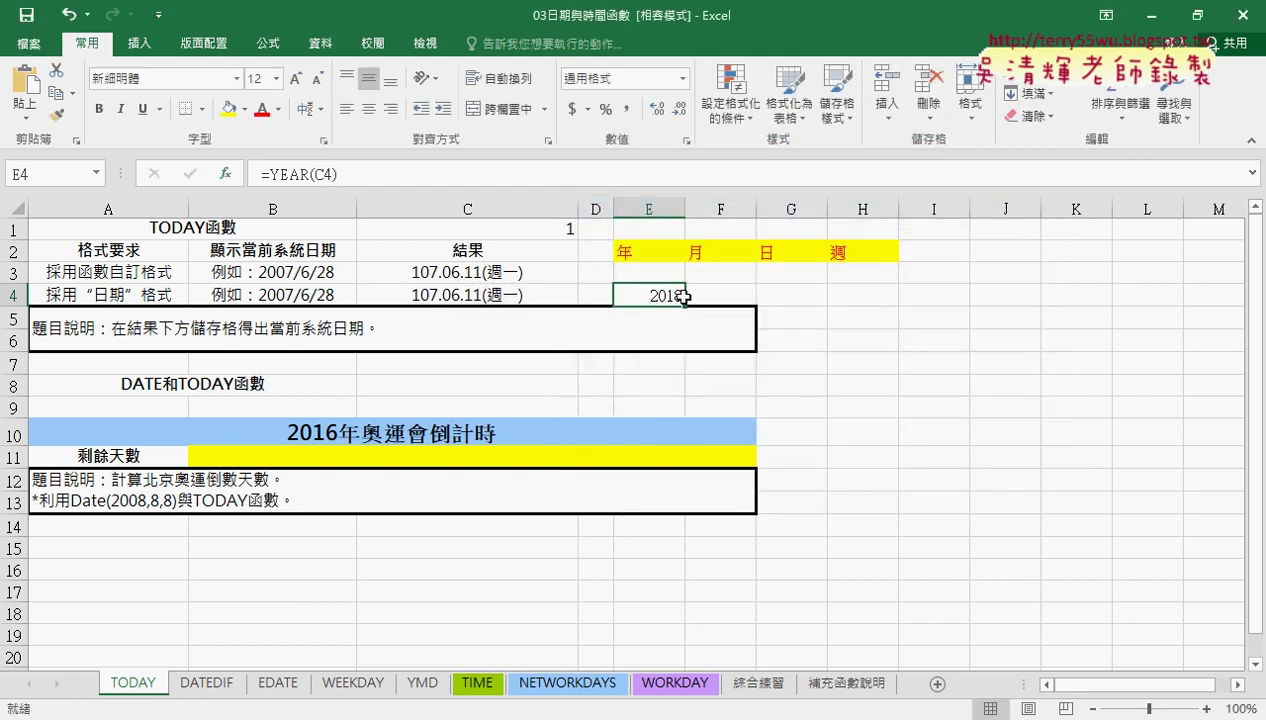
pyautogui.click(406, 175)
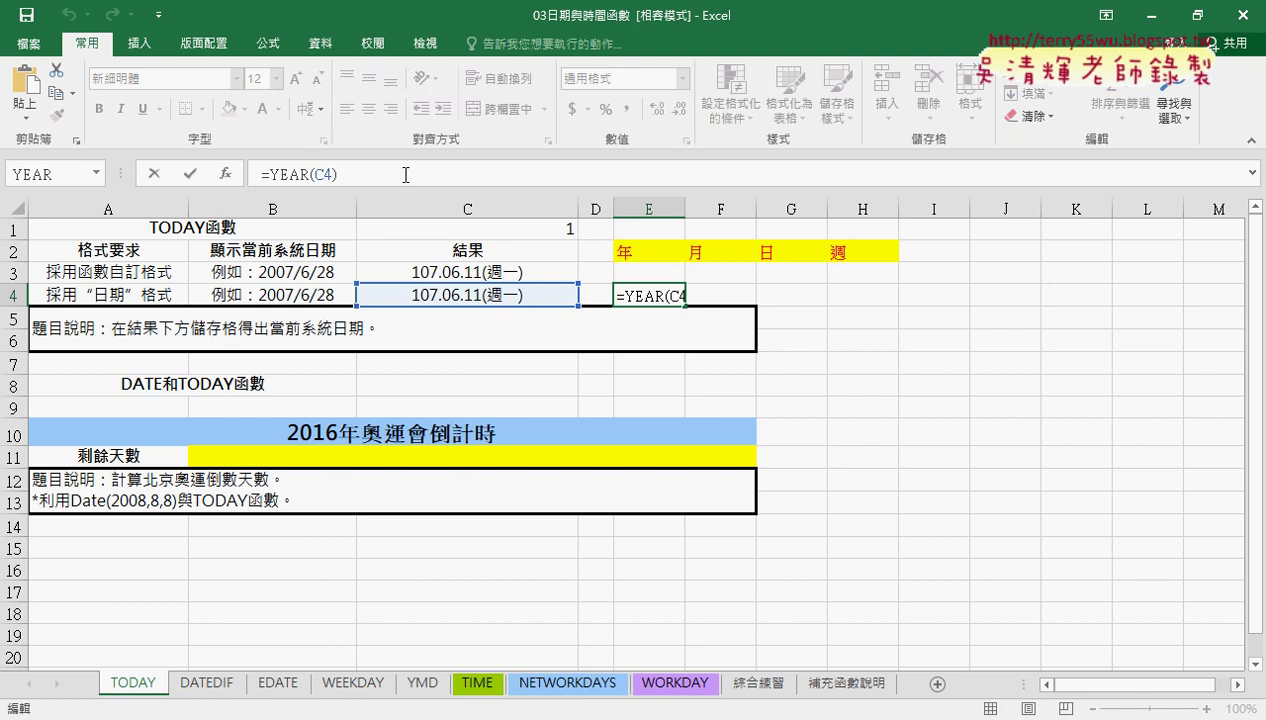
pyautogui.write('-191')
pyautogui.press('Return')
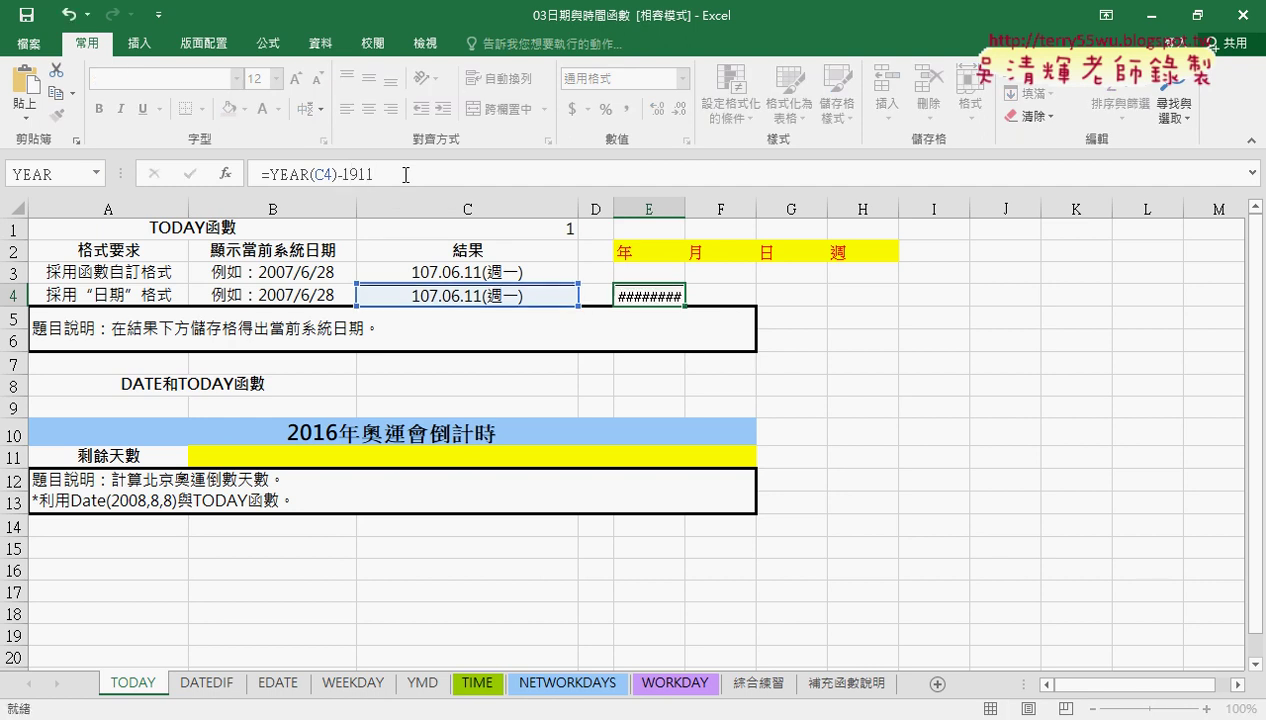
# Set E4 to General format so it shows 107, and narrow column E
pyautogui.click(664, 292)
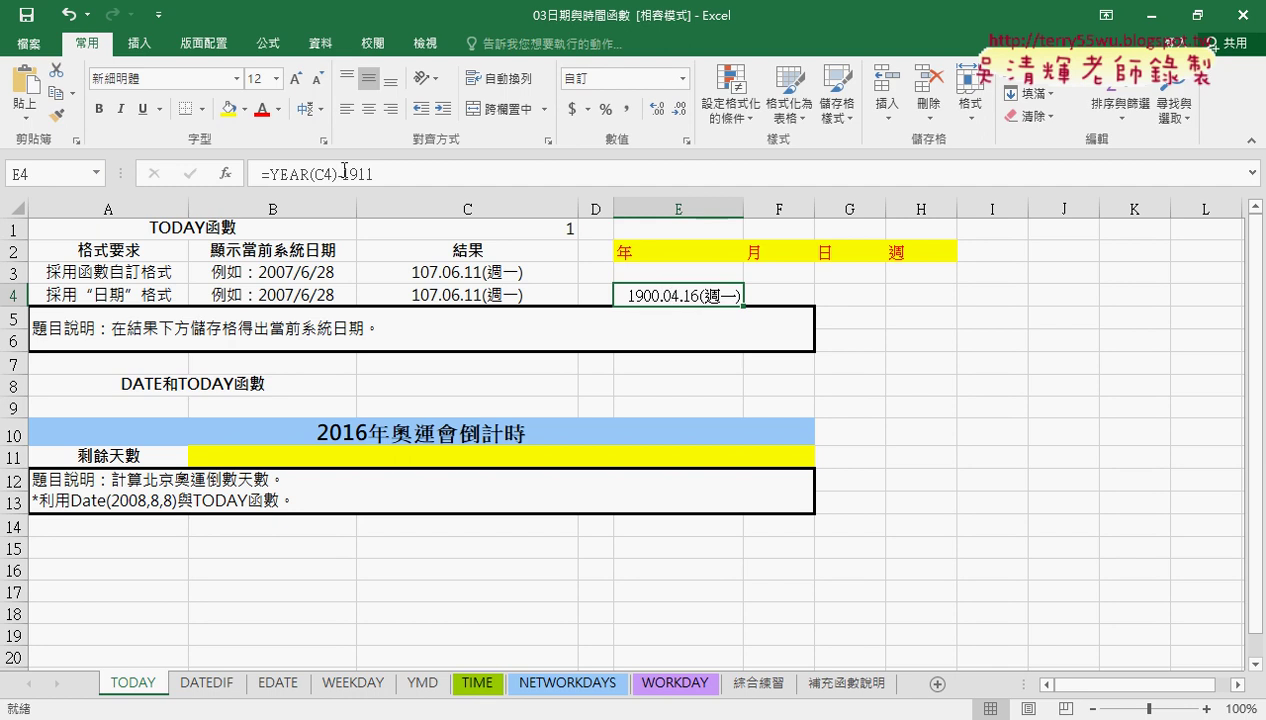
pyautogui.rightClick(666, 297)
pyautogui.click(680, 604)
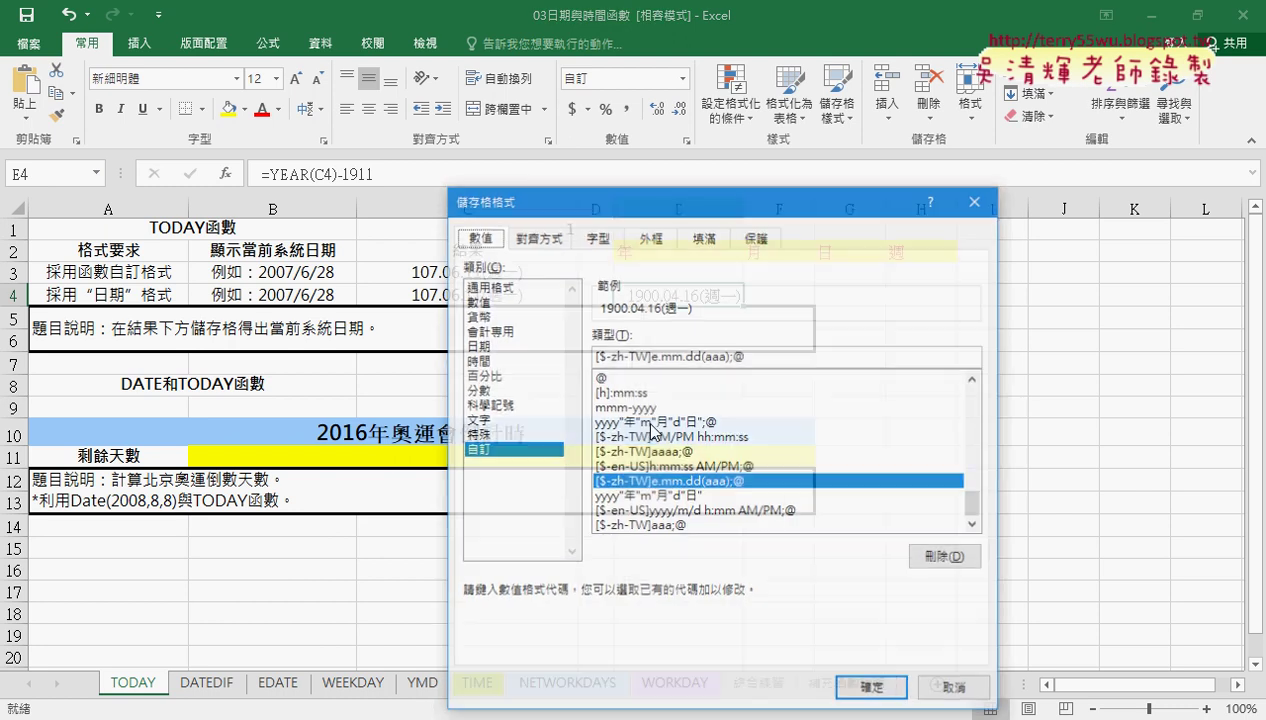
pyautogui.click(505, 288)
pyautogui.click(872, 686)
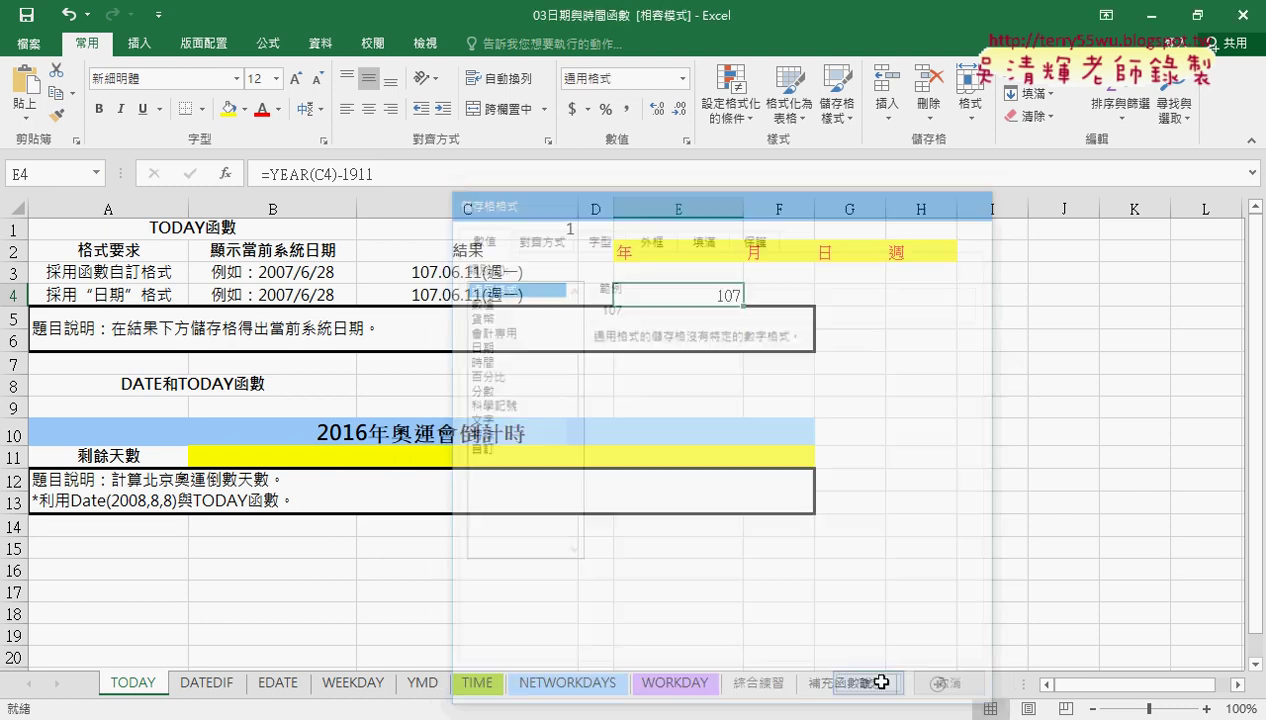
pyautogui.moveTo(743, 210); pyautogui.dragTo(694, 210)
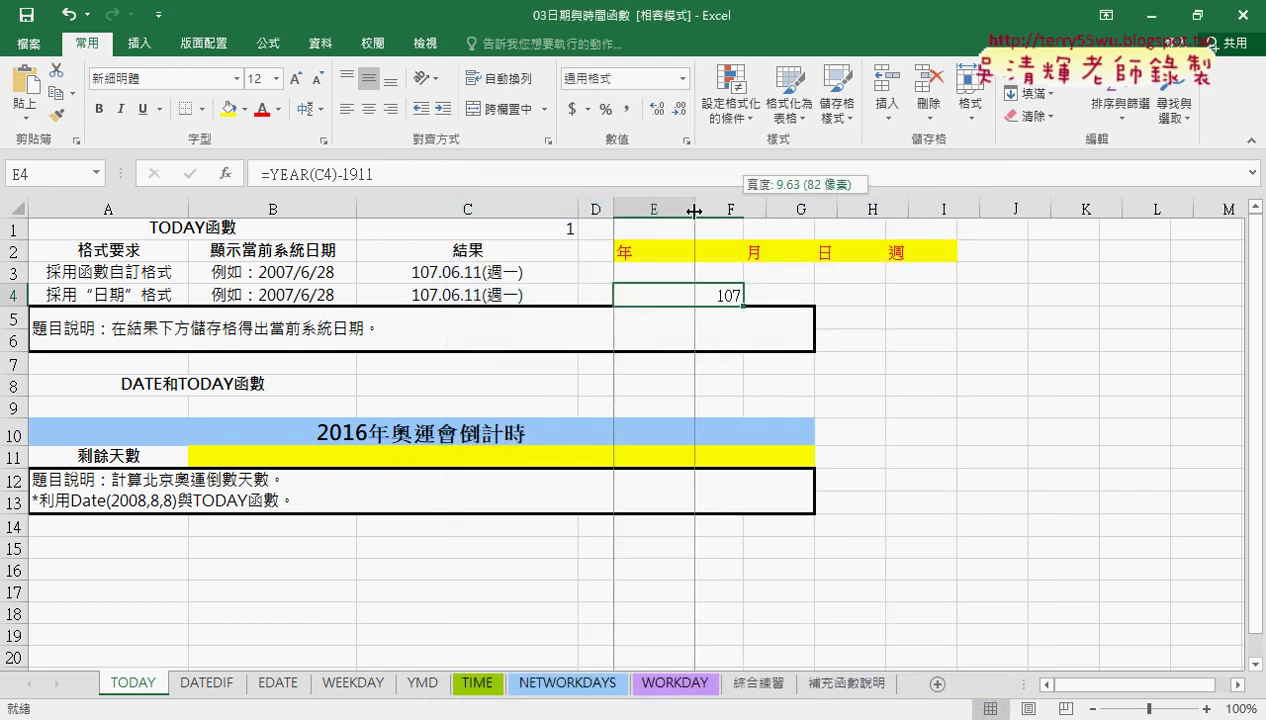
pyautogui.click(720, 292)
# Enter =MONTH(C4) in F4 so it shows 6
pyautogui.click(226, 174)
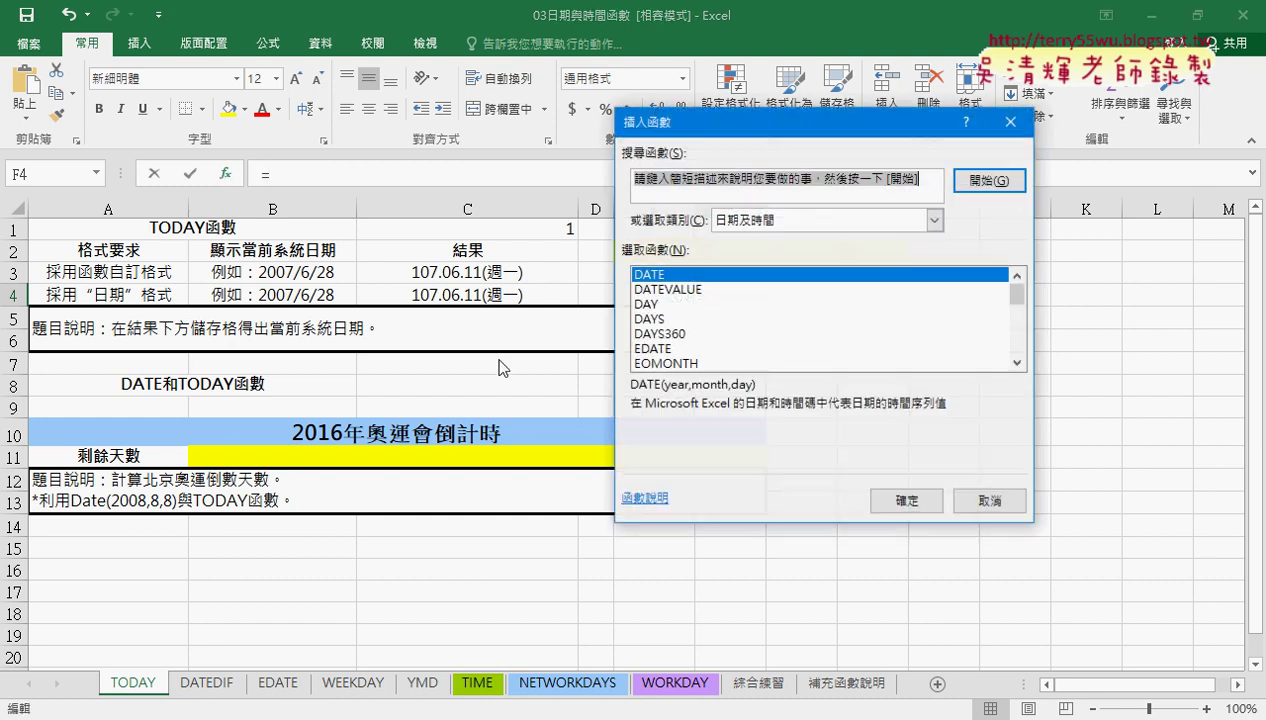
pyautogui.moveTo(1017, 293); pyautogui.dragTo(1018, 313)
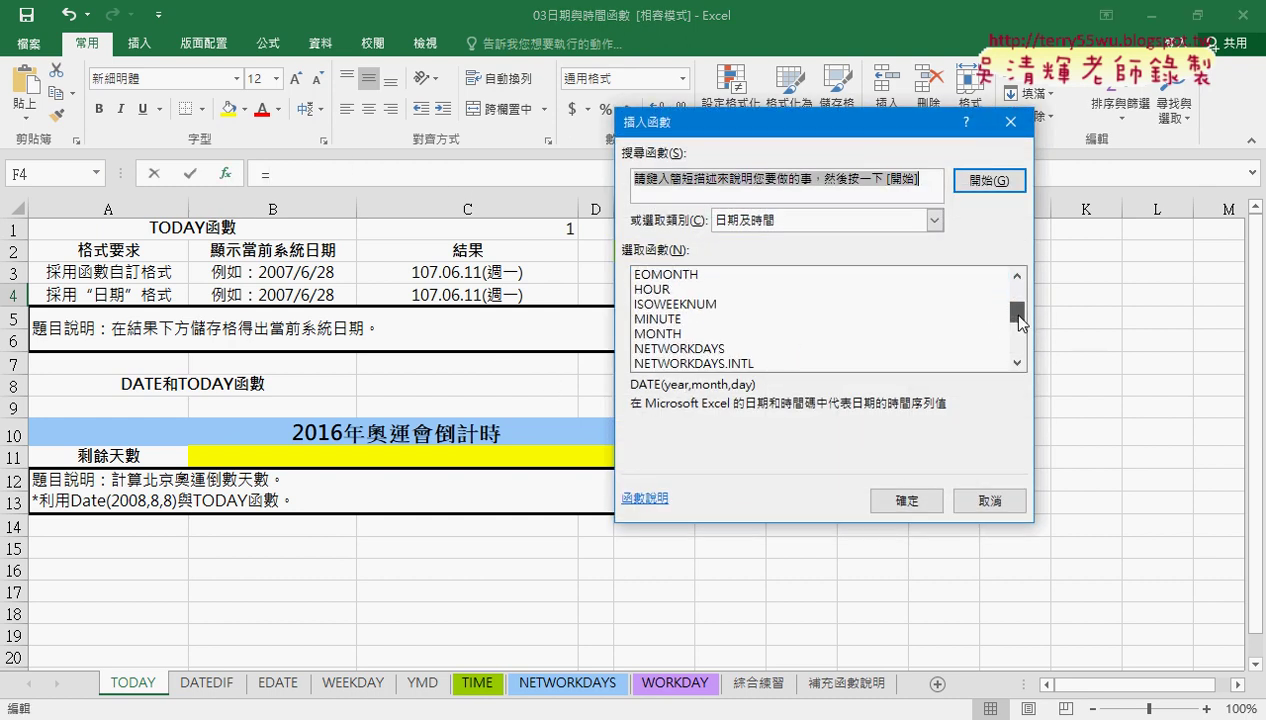
pyautogui.doubleClick(712, 333)
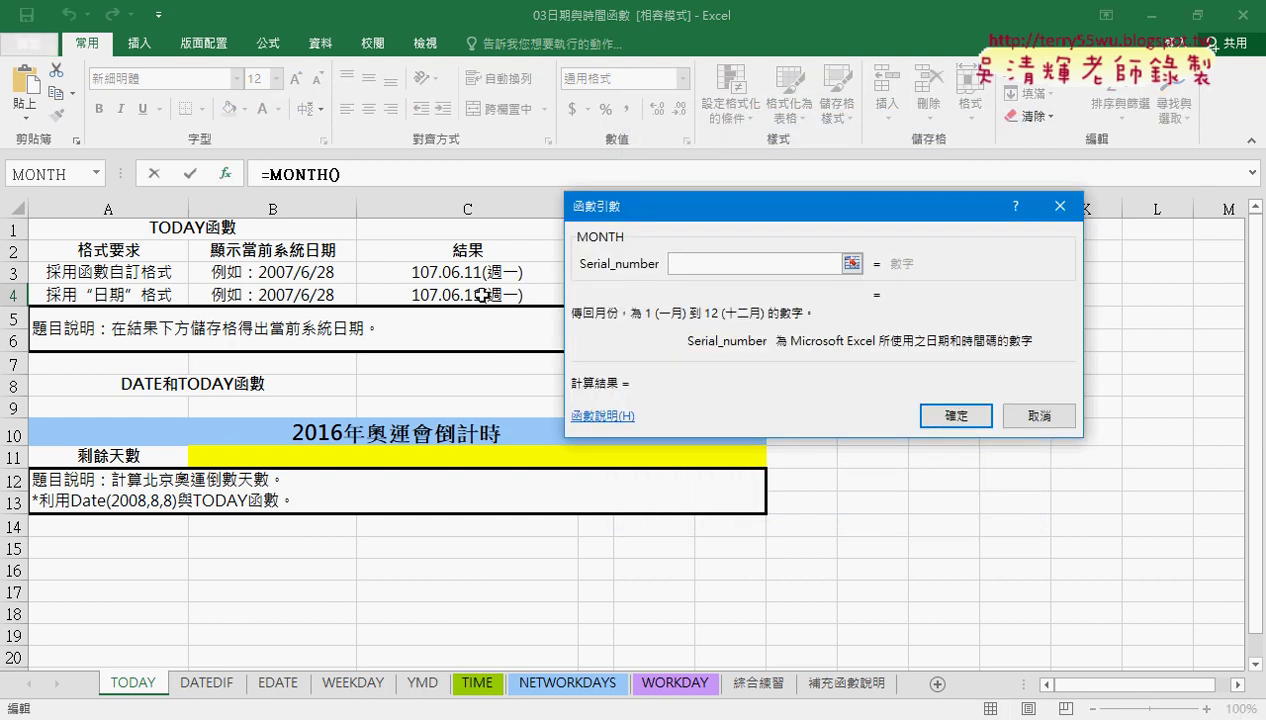
pyautogui.click(482, 295)
pyautogui.click(947, 412)
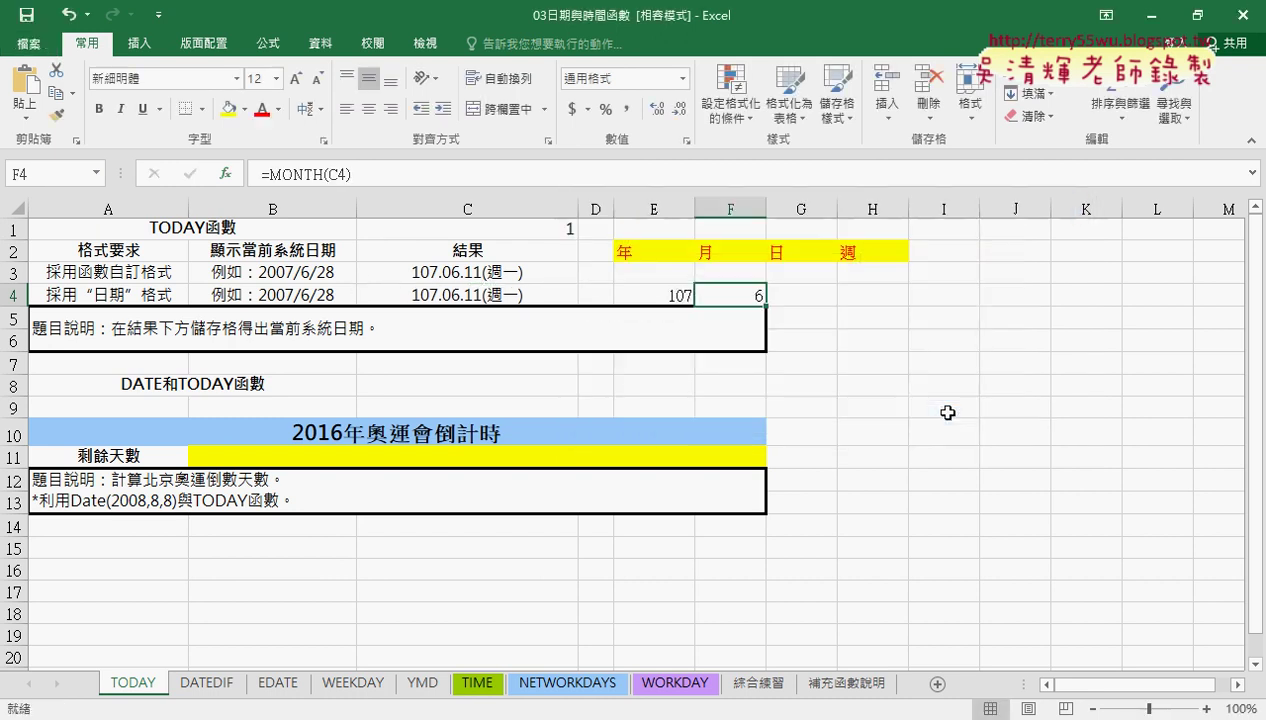
# Enter =DAY(C4) in G4 so it shows 11
pyautogui.click(814, 293)
pyautogui.click(226, 173)
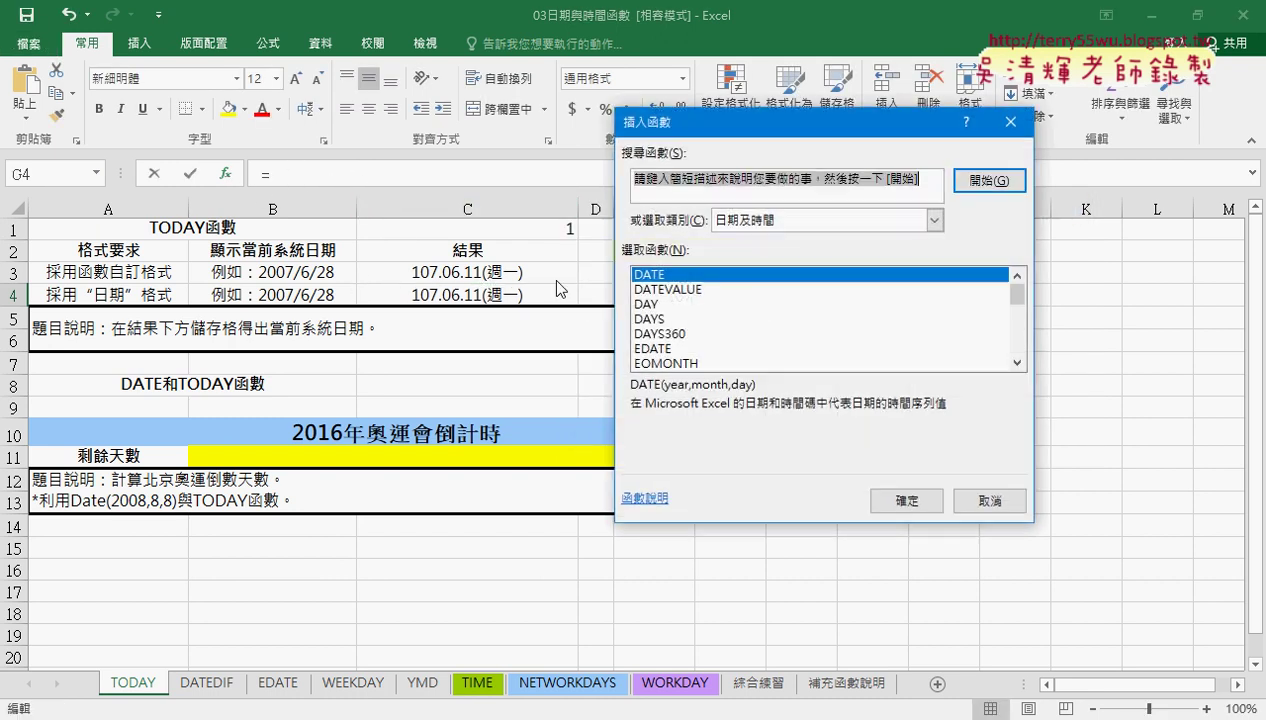
pyautogui.click(671, 305)
pyautogui.doubleClick(671, 305)
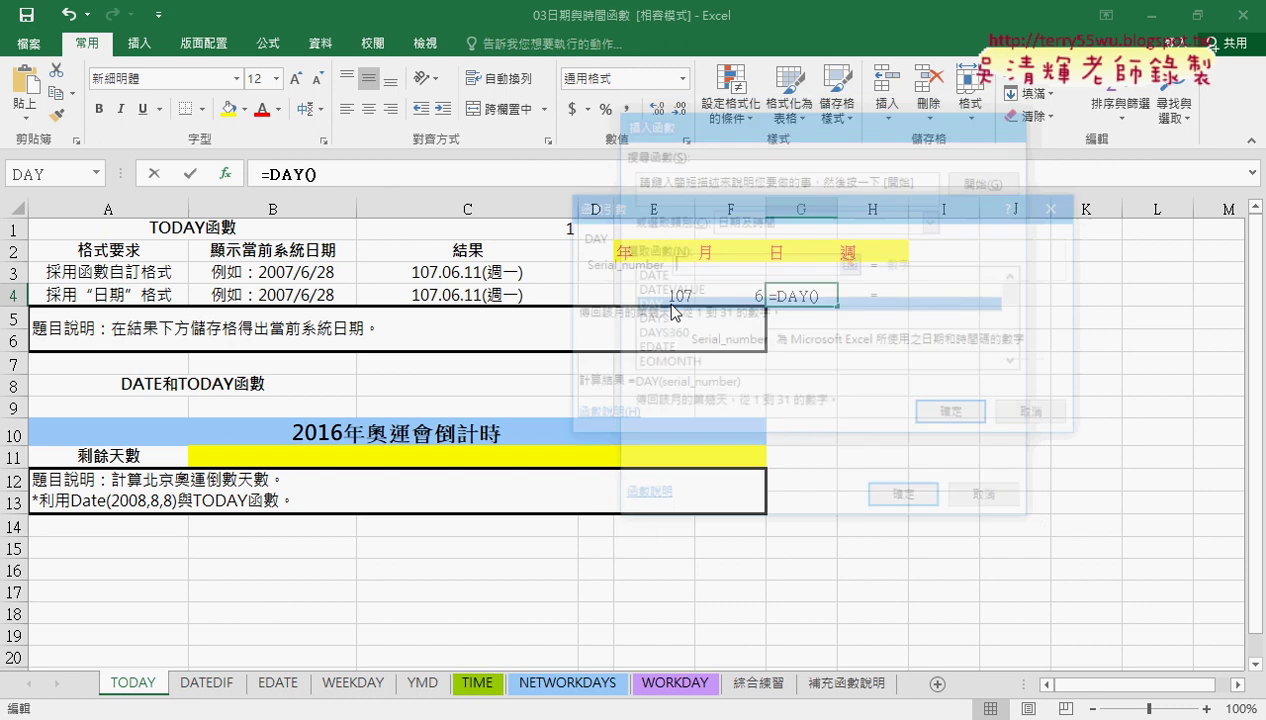
pyautogui.click(490, 296)
pyautogui.click(955, 415)
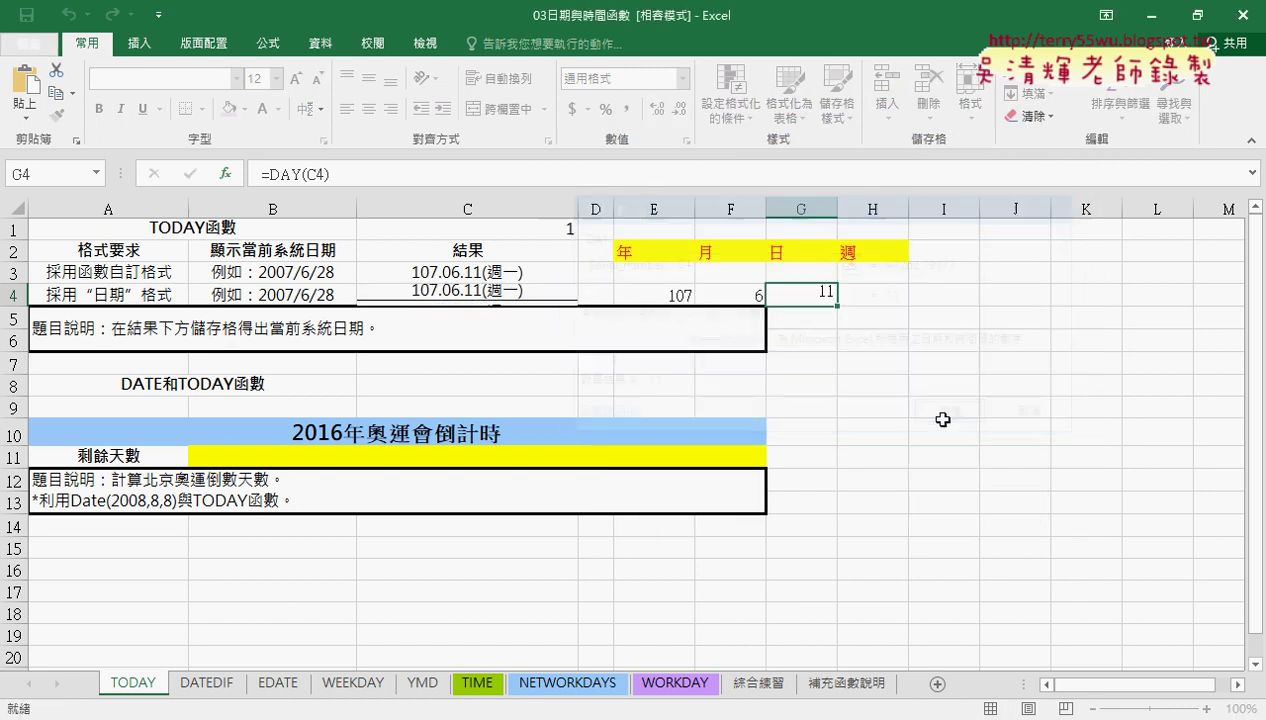
pyautogui.click(872, 294)
pyautogui.click(226, 174)
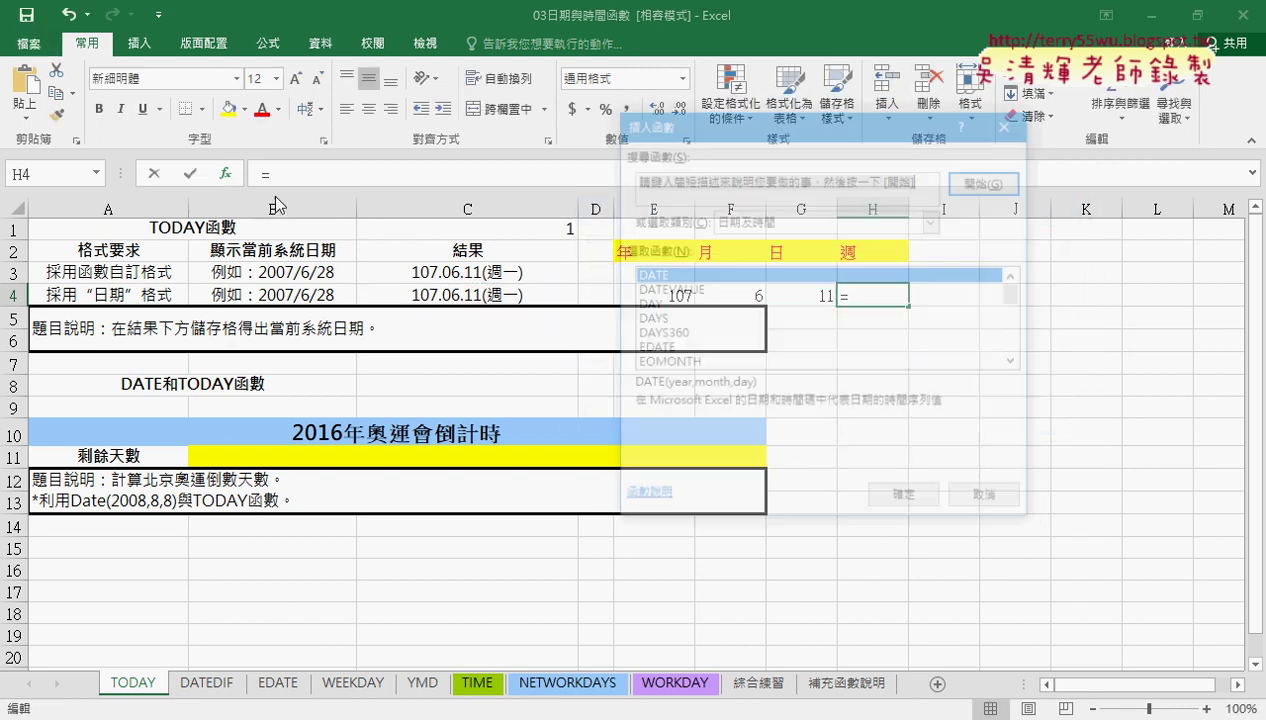
pyautogui.moveTo(1017, 282); pyautogui.dragTo(1017, 345)
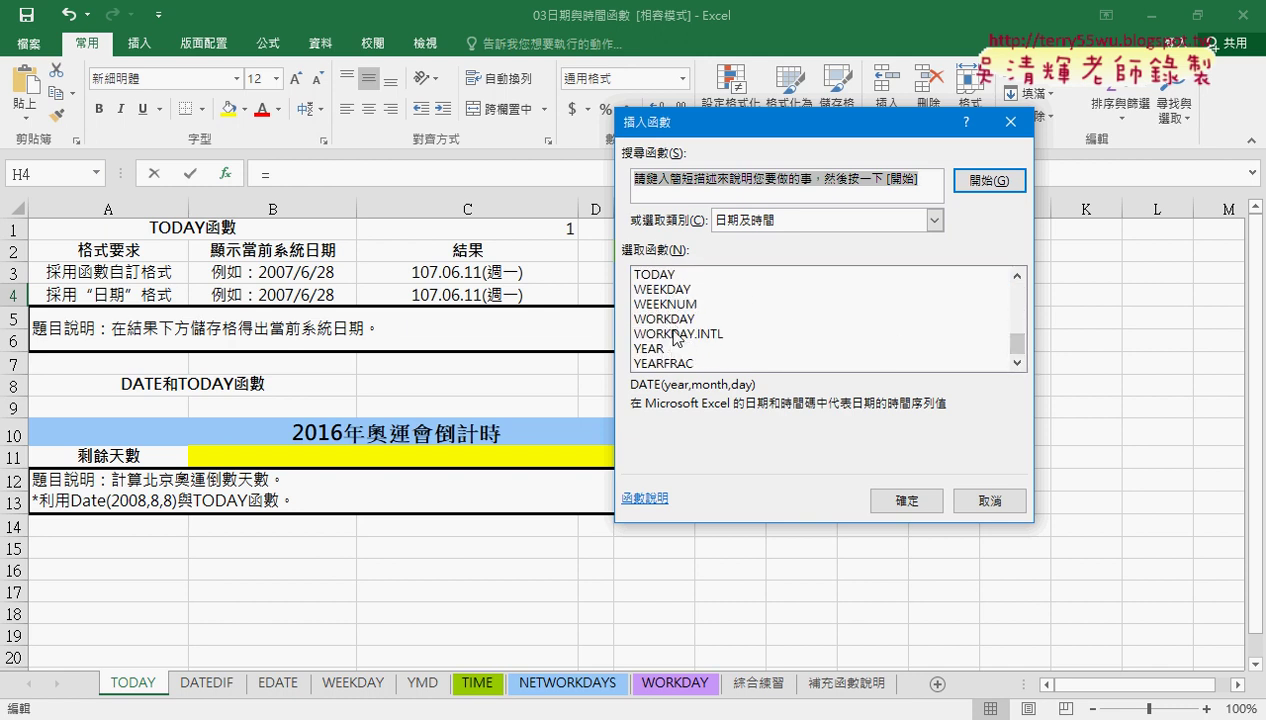
# Enter =WEEKDAY(C4) in H4
pyautogui.doubleClick(670, 289)
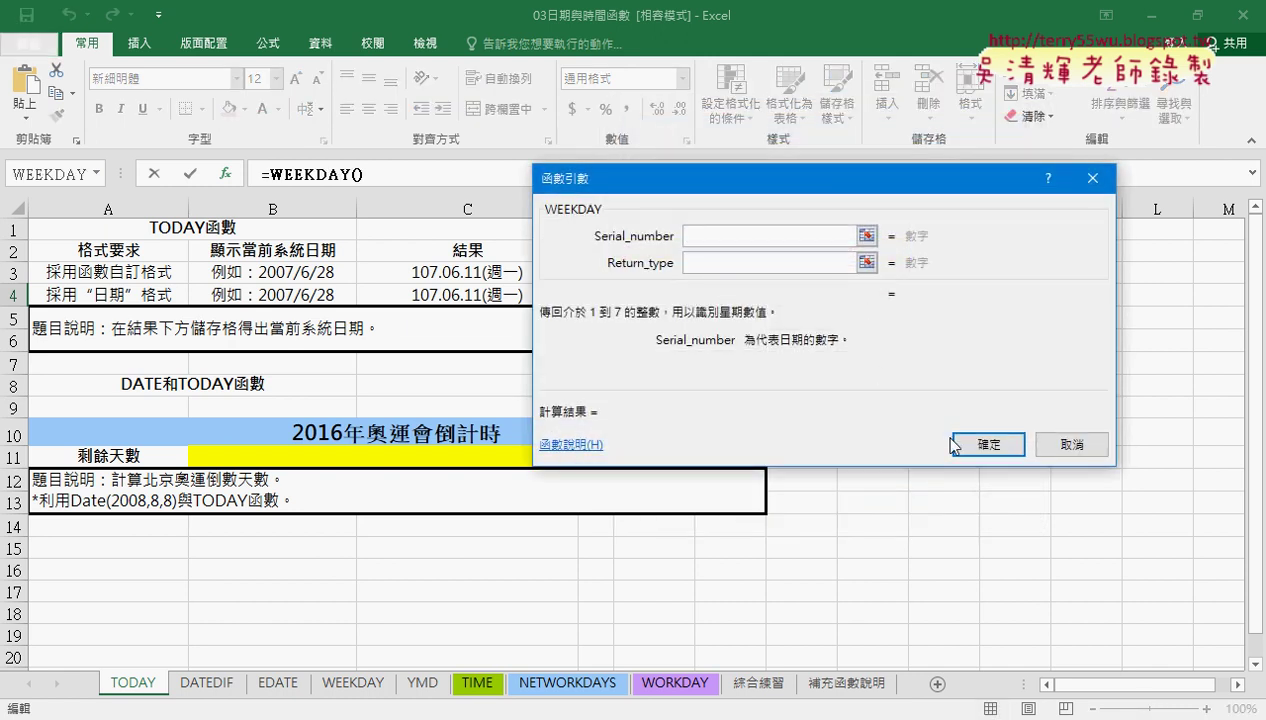
pyautogui.click(458, 297)
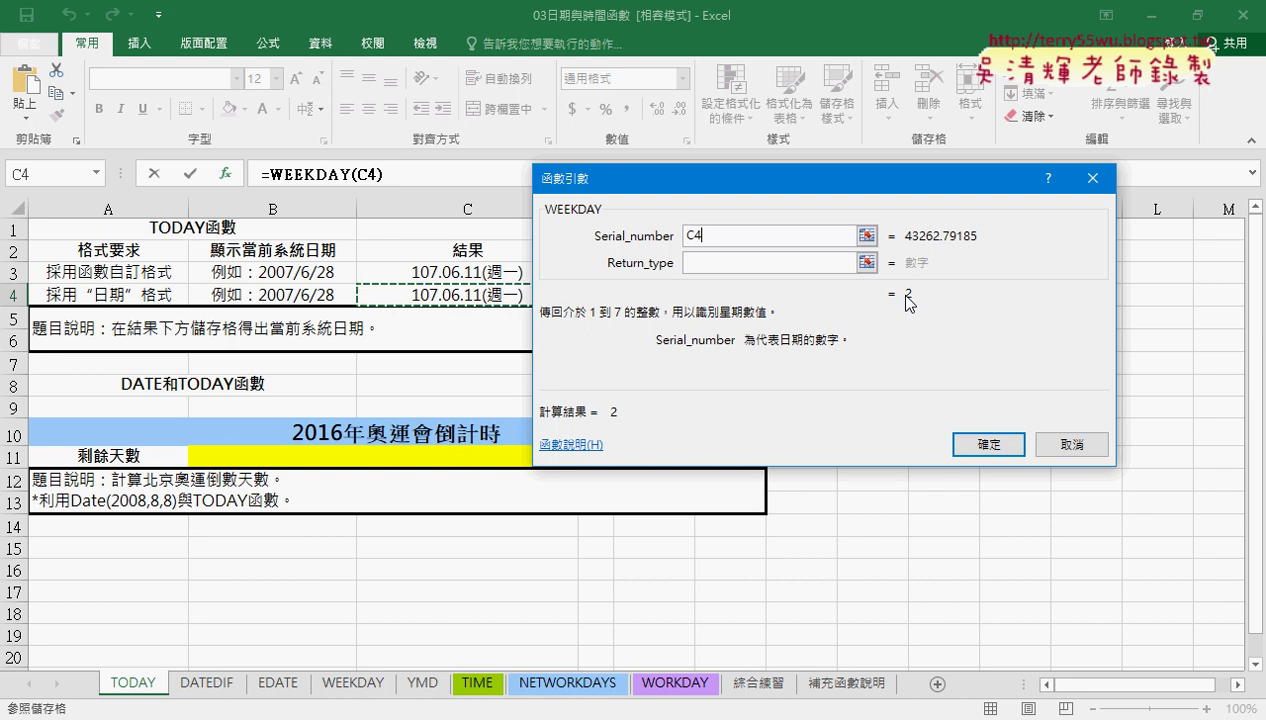
pyautogui.click(975, 442)
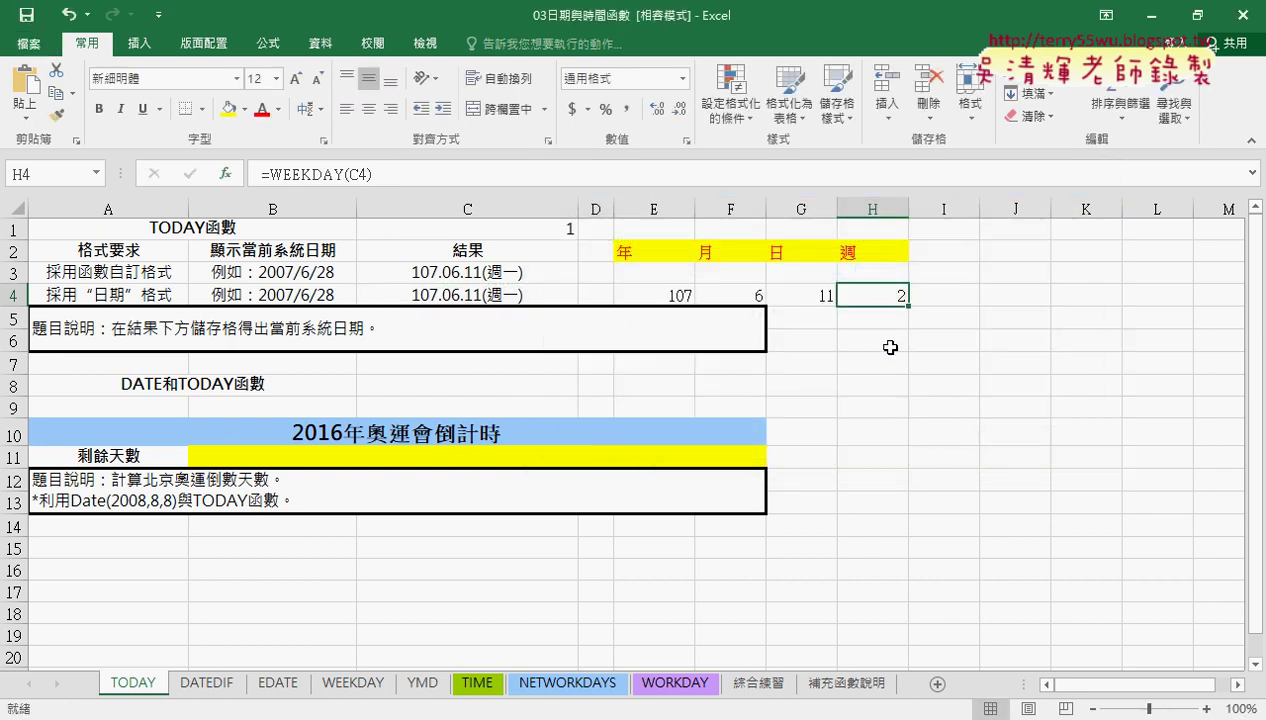
# Format H4 with the 週三 date type so it shows 週一, then select E4:H4
pyautogui.rightClick(887, 302)
pyautogui.click(965, 601)
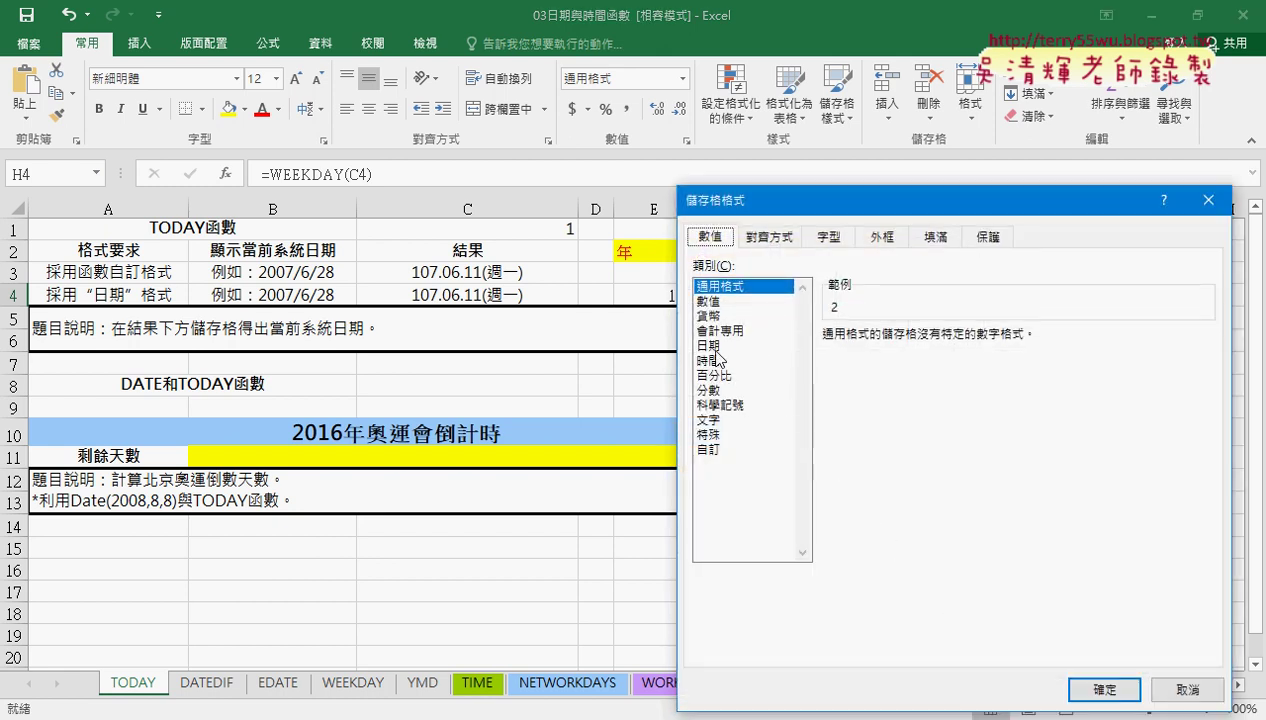
pyautogui.click(710, 345)
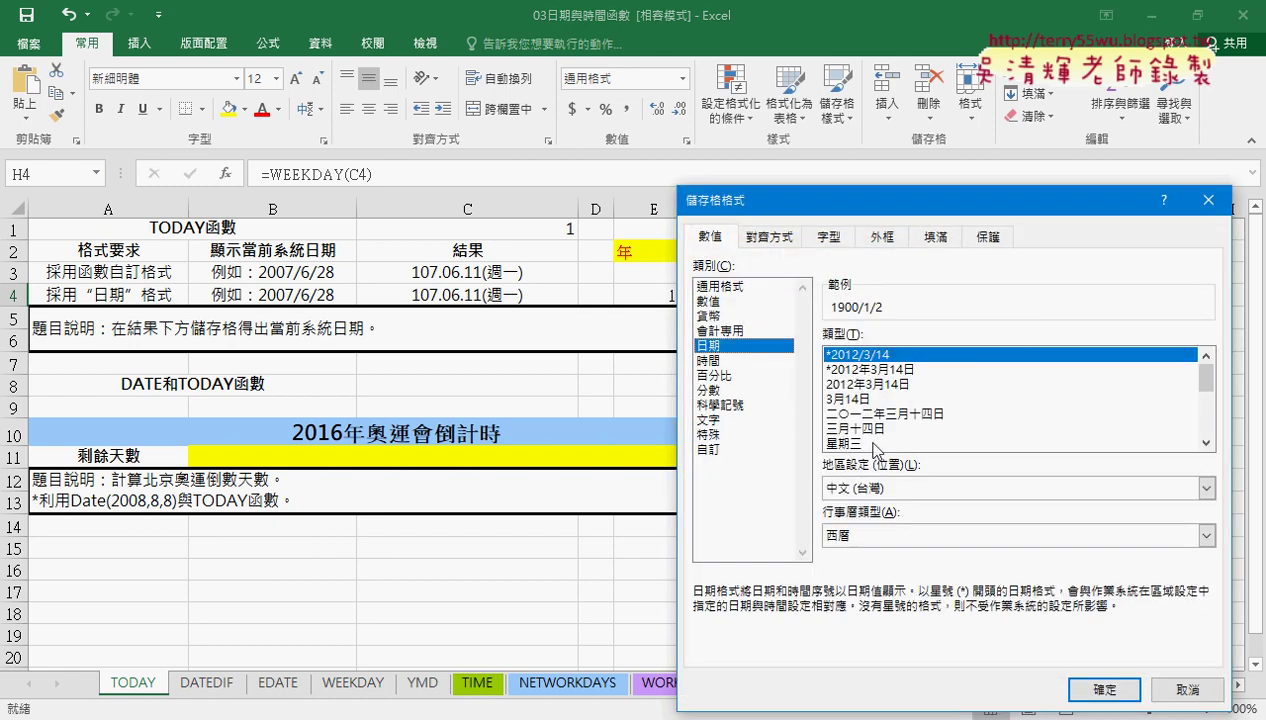
pyautogui.click(1206, 443)
pyautogui.click(898, 444)
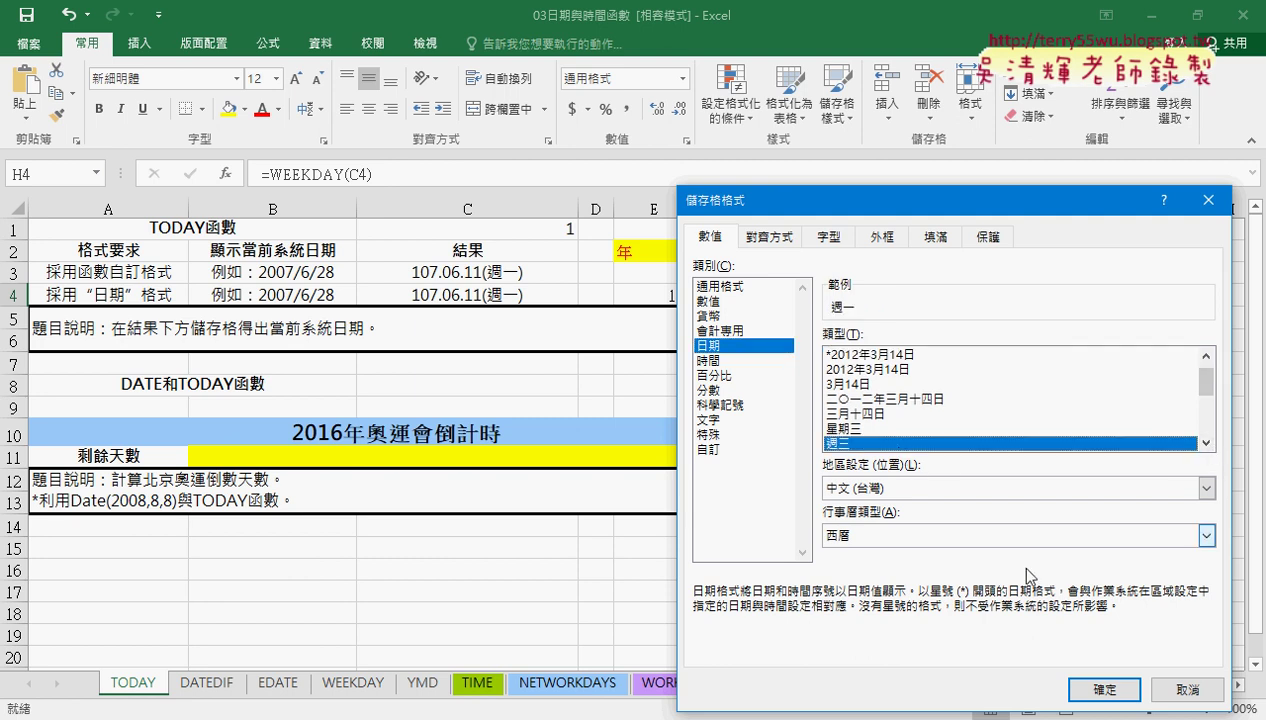
pyautogui.click(1104, 689)
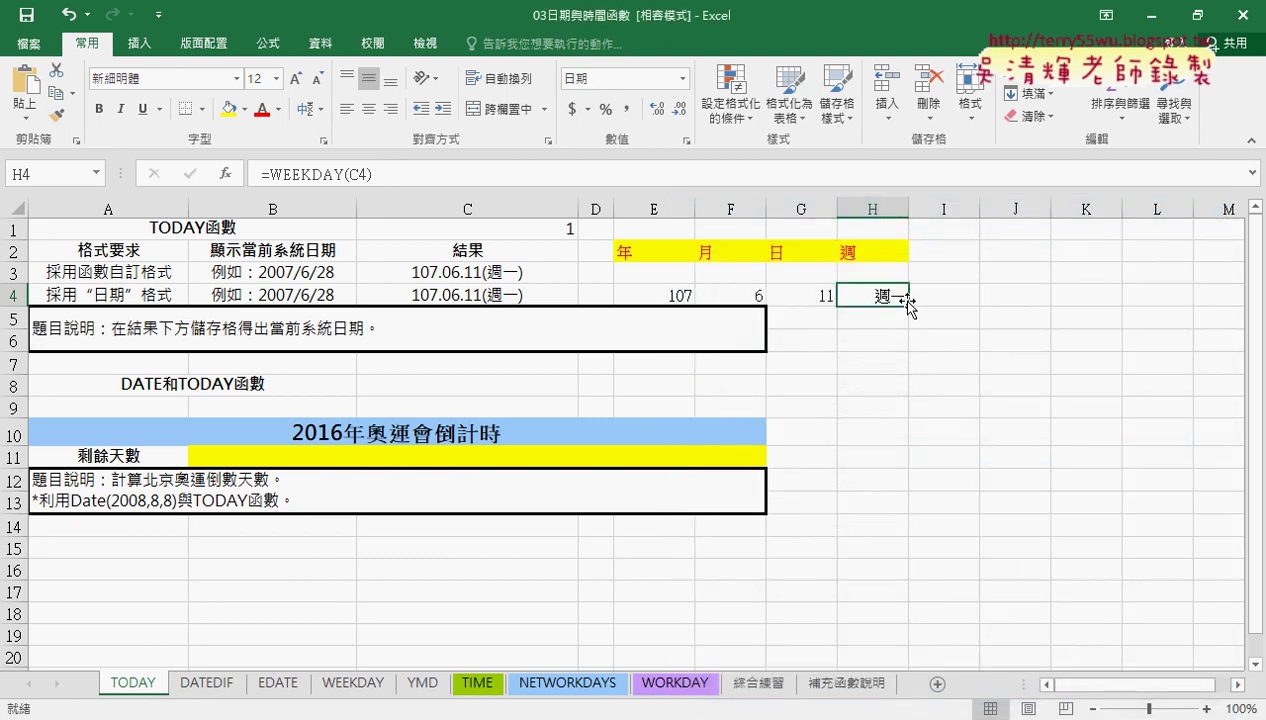
pyautogui.moveTo(645, 293); pyautogui.dragTo(872, 294)
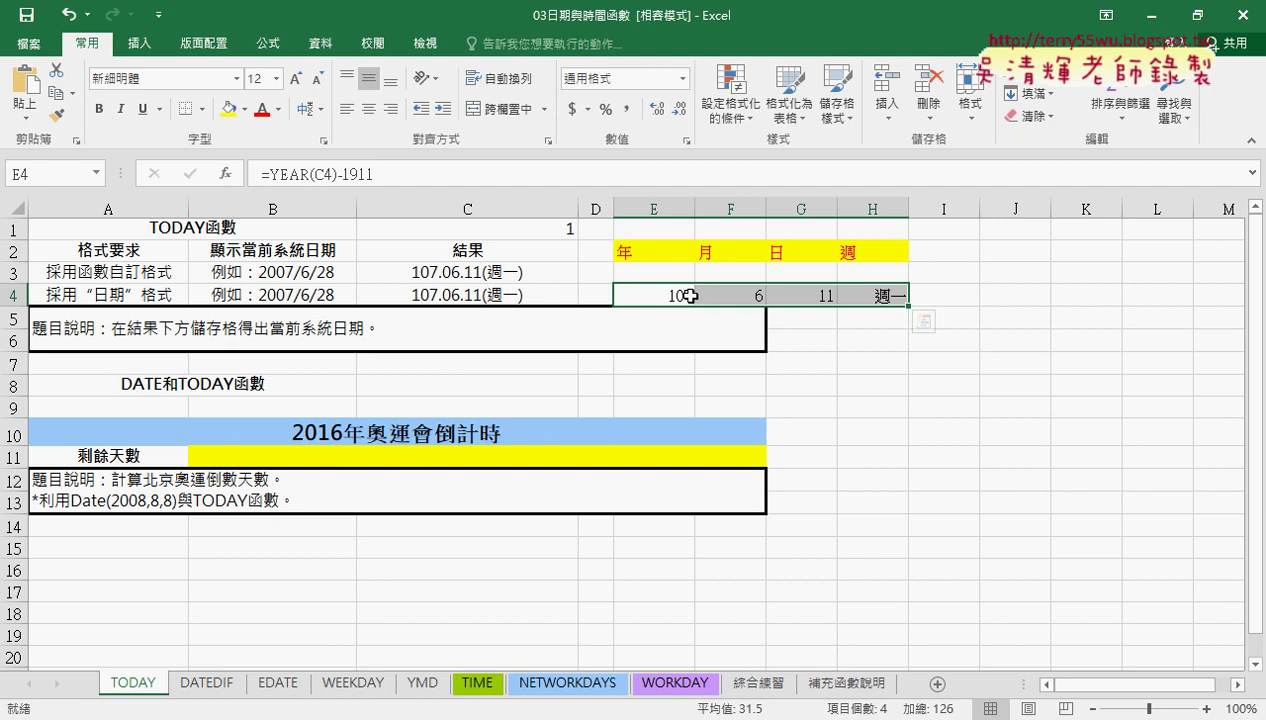
# Review the YEAR, MONTH, DAY and WEEKDAY formulas in E4:H4
pyautogui.click(660, 292)
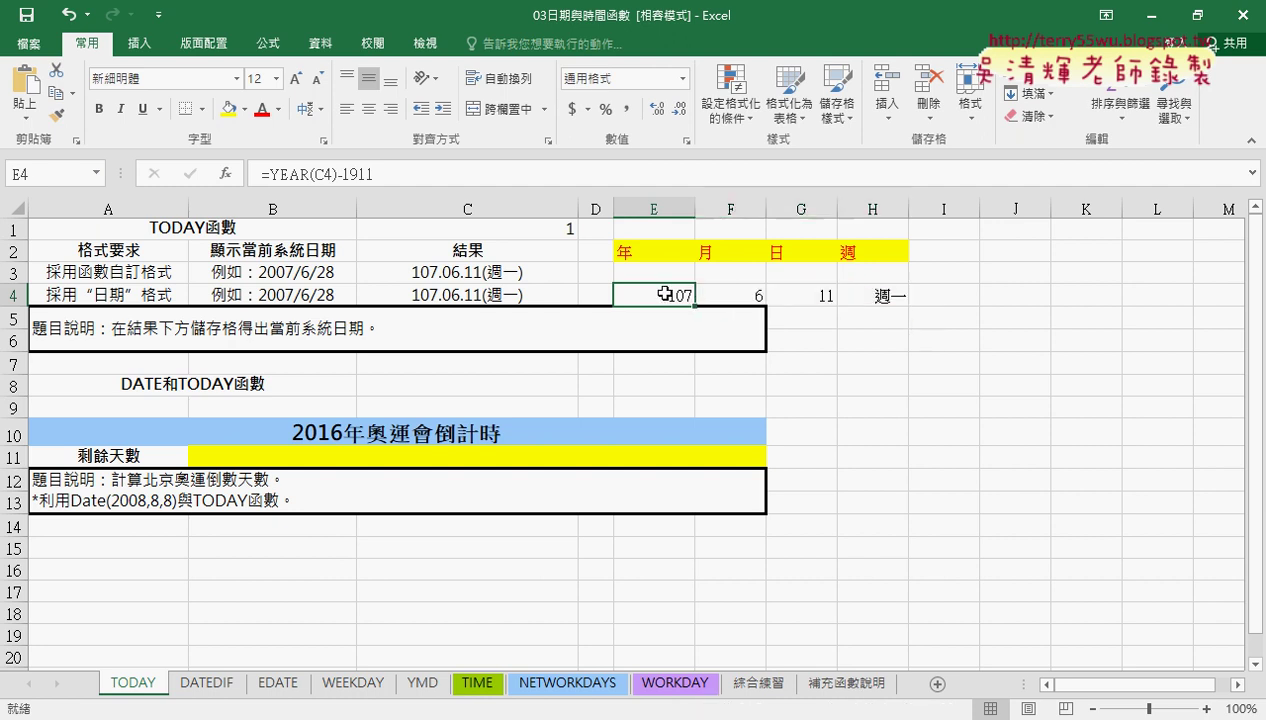
pyautogui.click(730, 288)
pyautogui.click(805, 291)
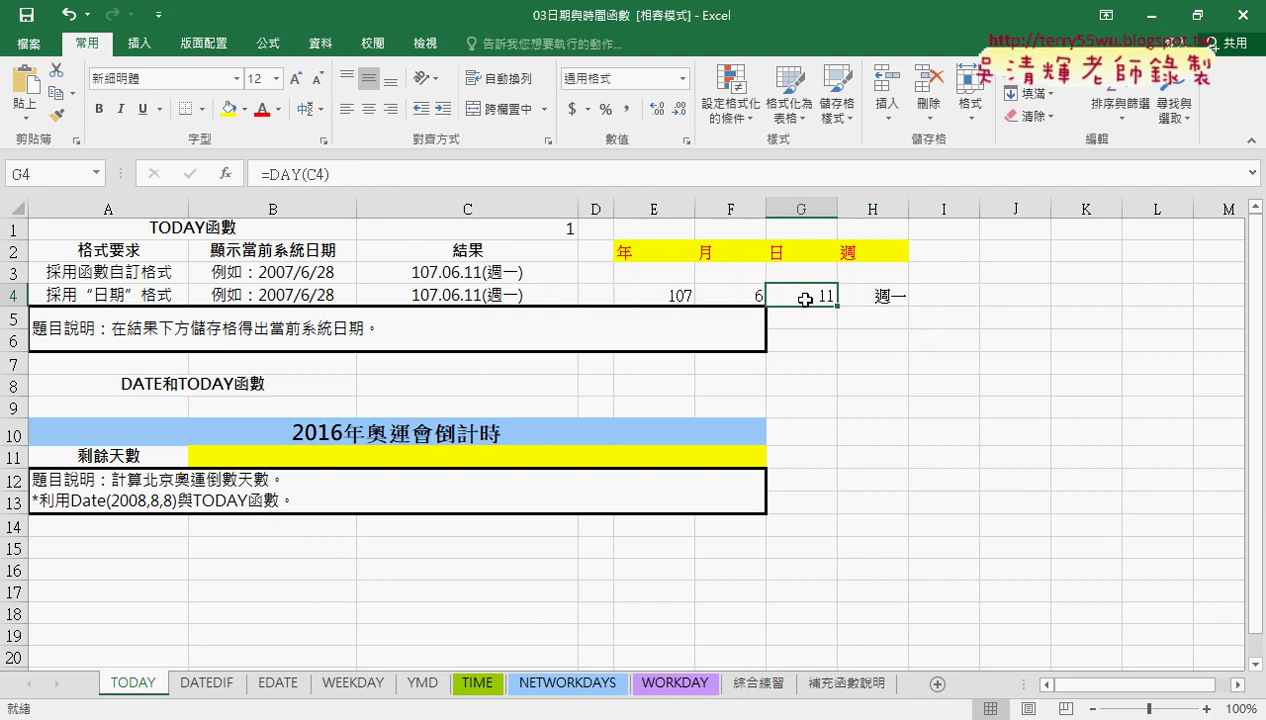
pyautogui.click(888, 300)
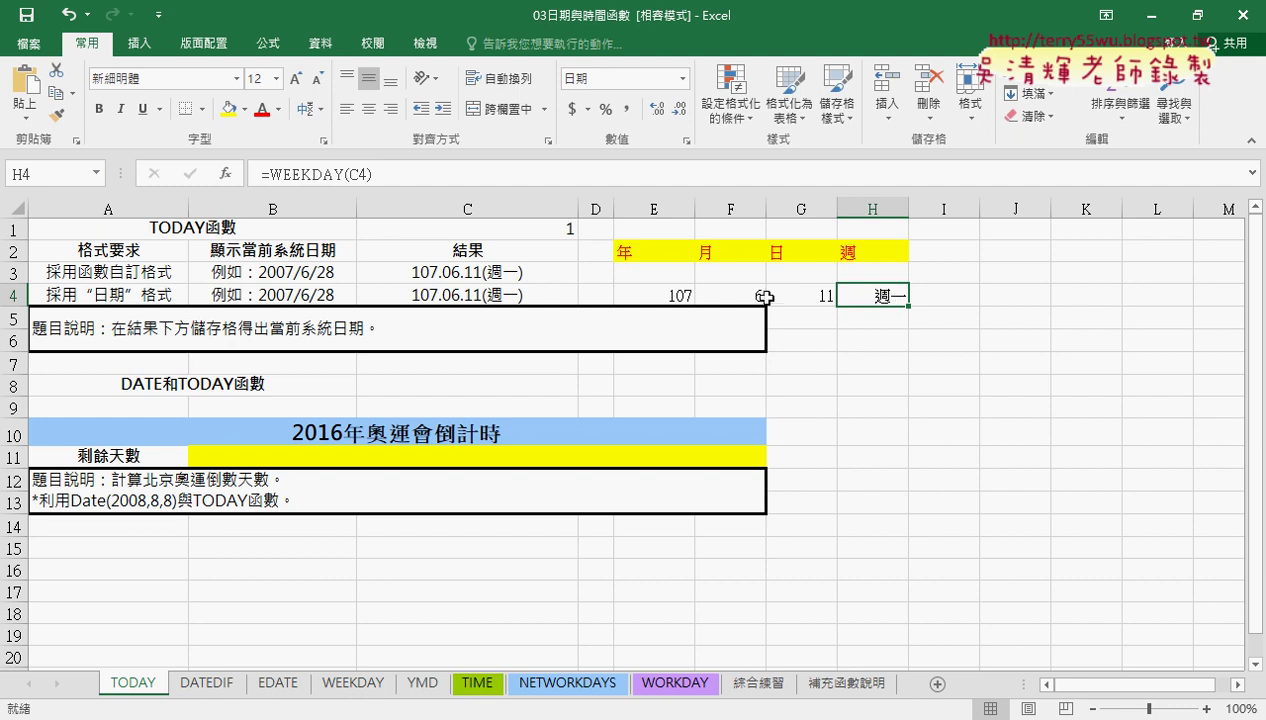
# Widen column D to 7.88, then recheck E4 and C3 before selecting E3
pyautogui.moveTo(614, 208); pyautogui.dragTo(650, 208)
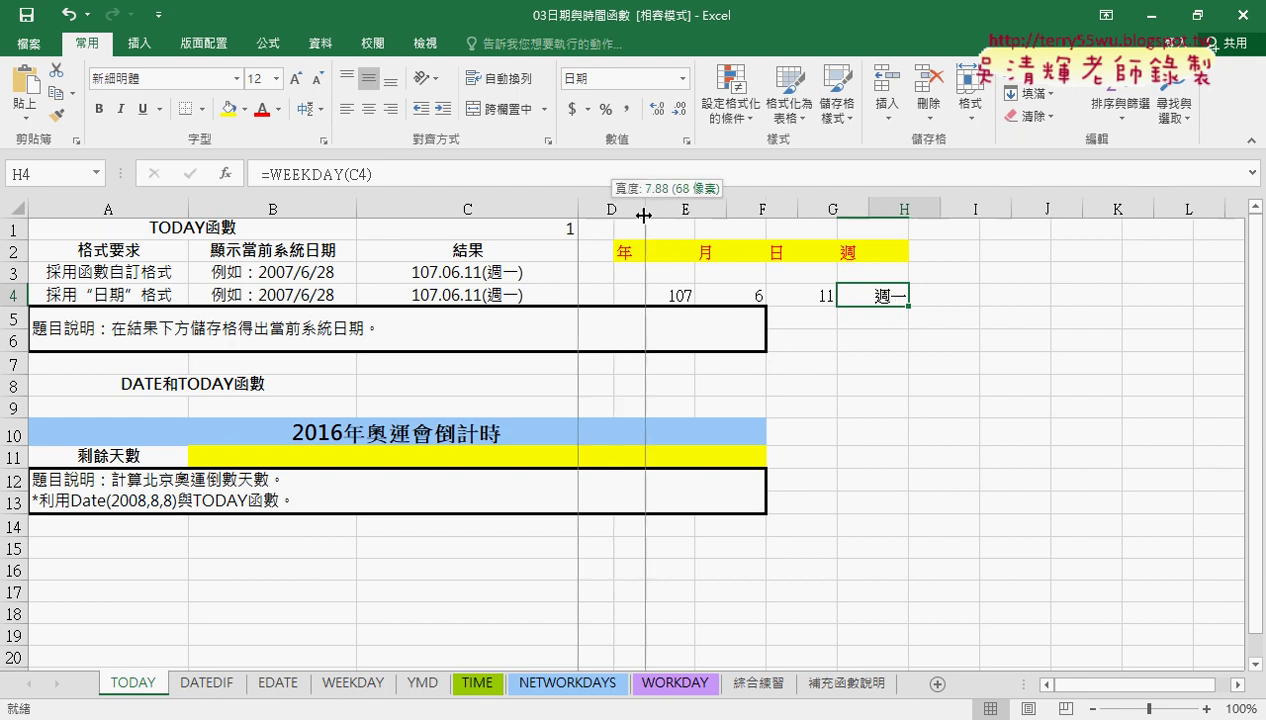
pyautogui.click(656, 272)
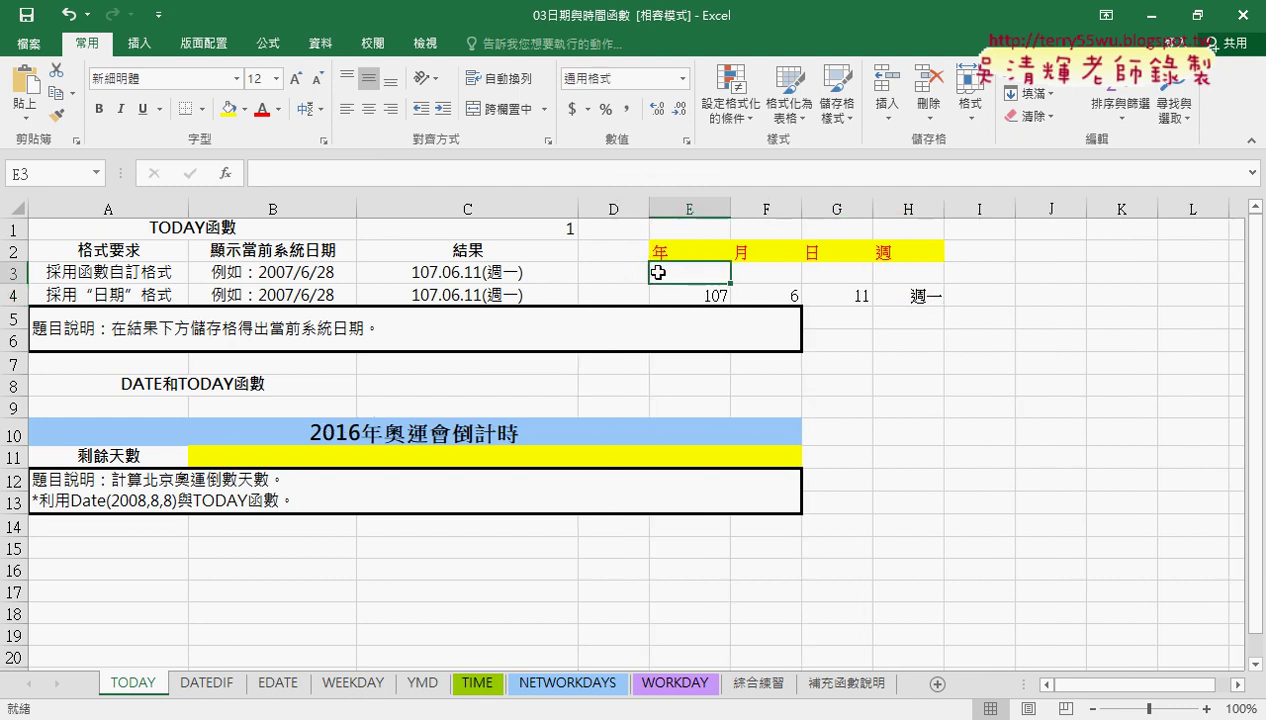
pyautogui.click(665, 294)
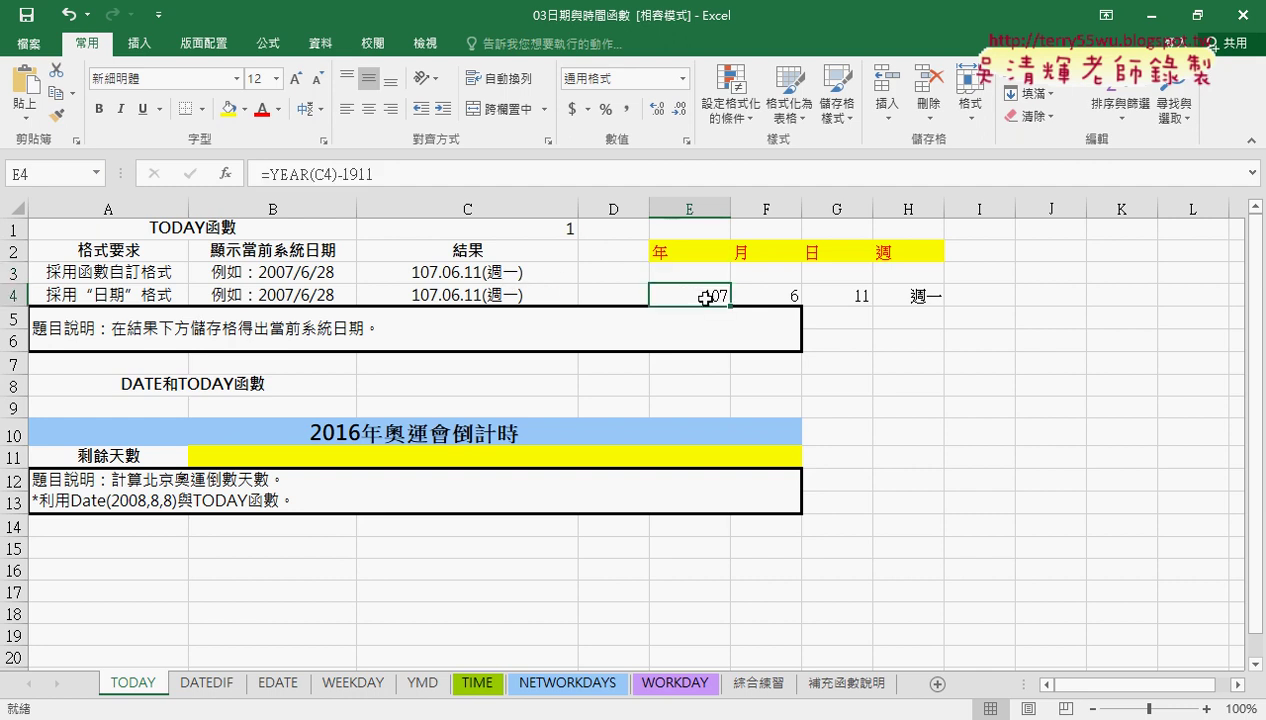
pyautogui.click(476, 273)
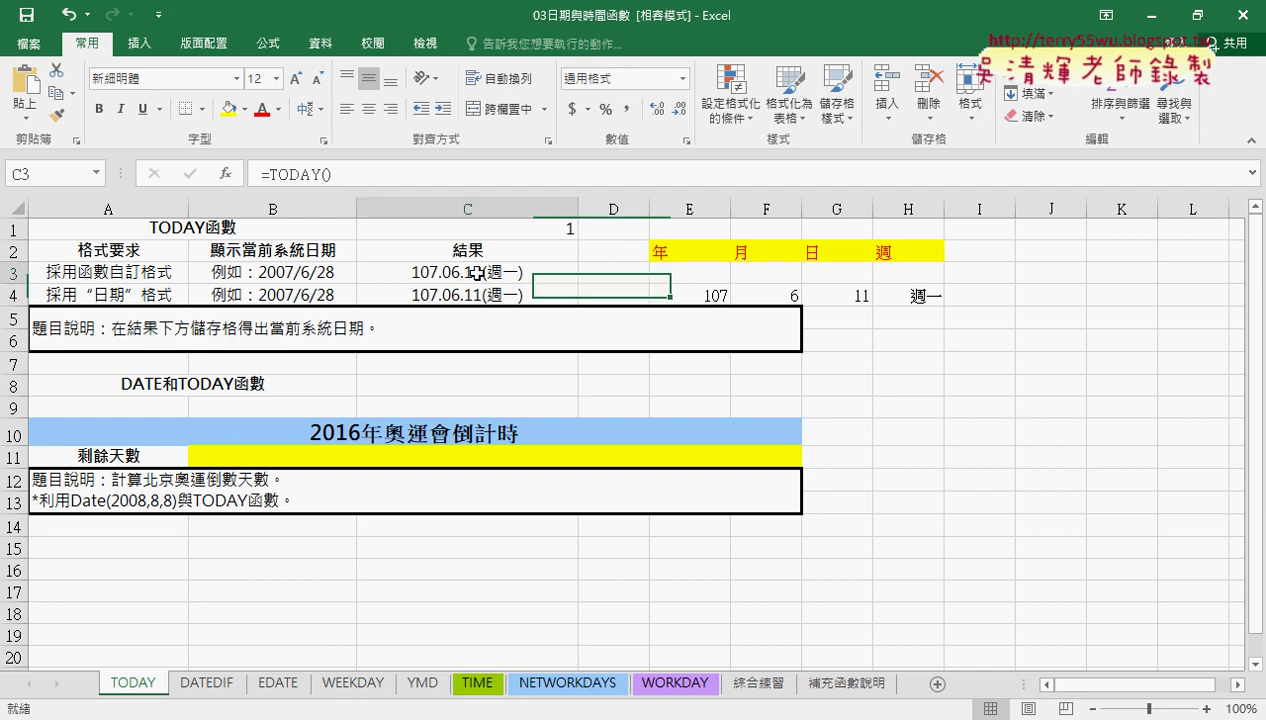
pyautogui.click(621, 278)
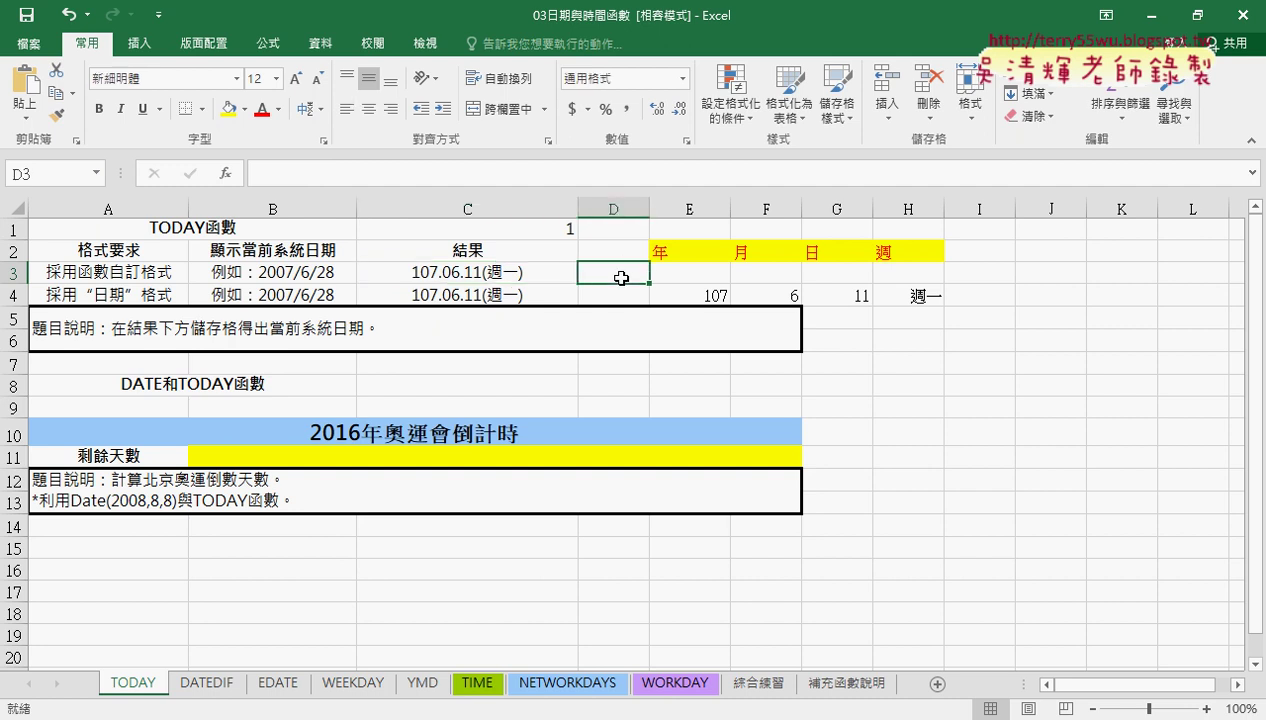
pyautogui.click(677, 275)
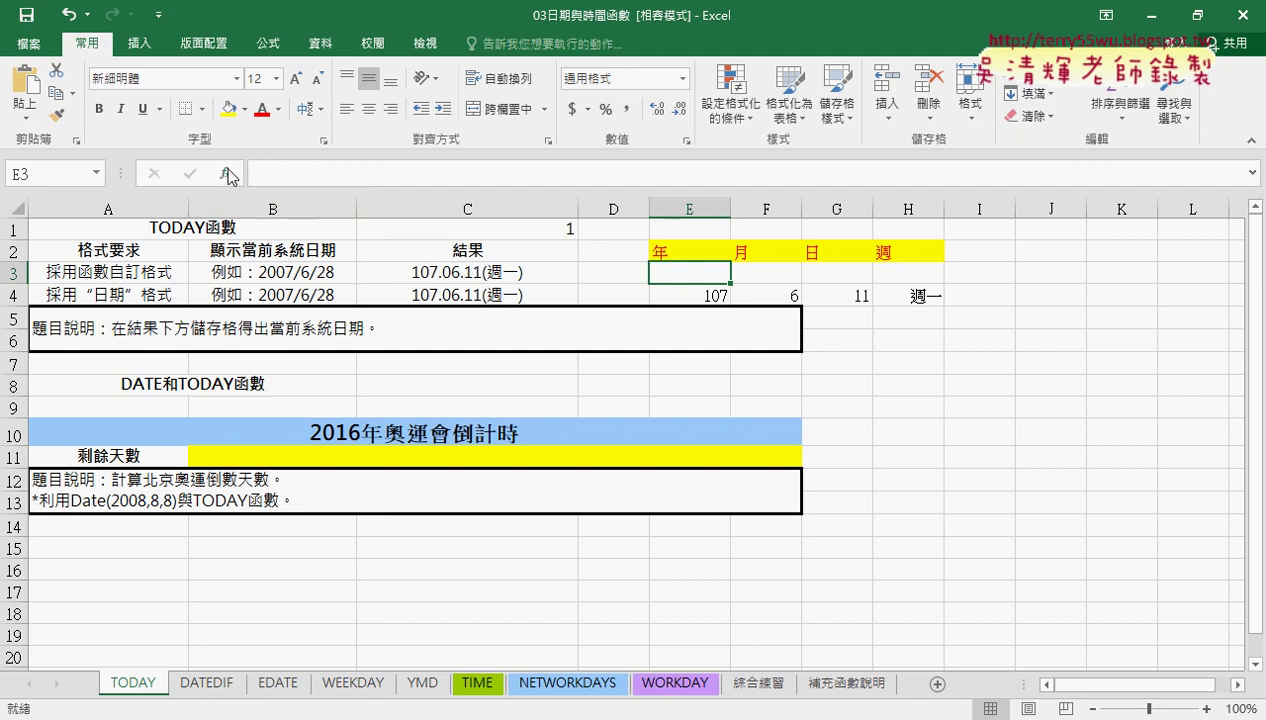
# Narrow column D back and insert the LEFT text function in E3
pyautogui.moveTo(649, 209); pyautogui.dragTo(595, 209)
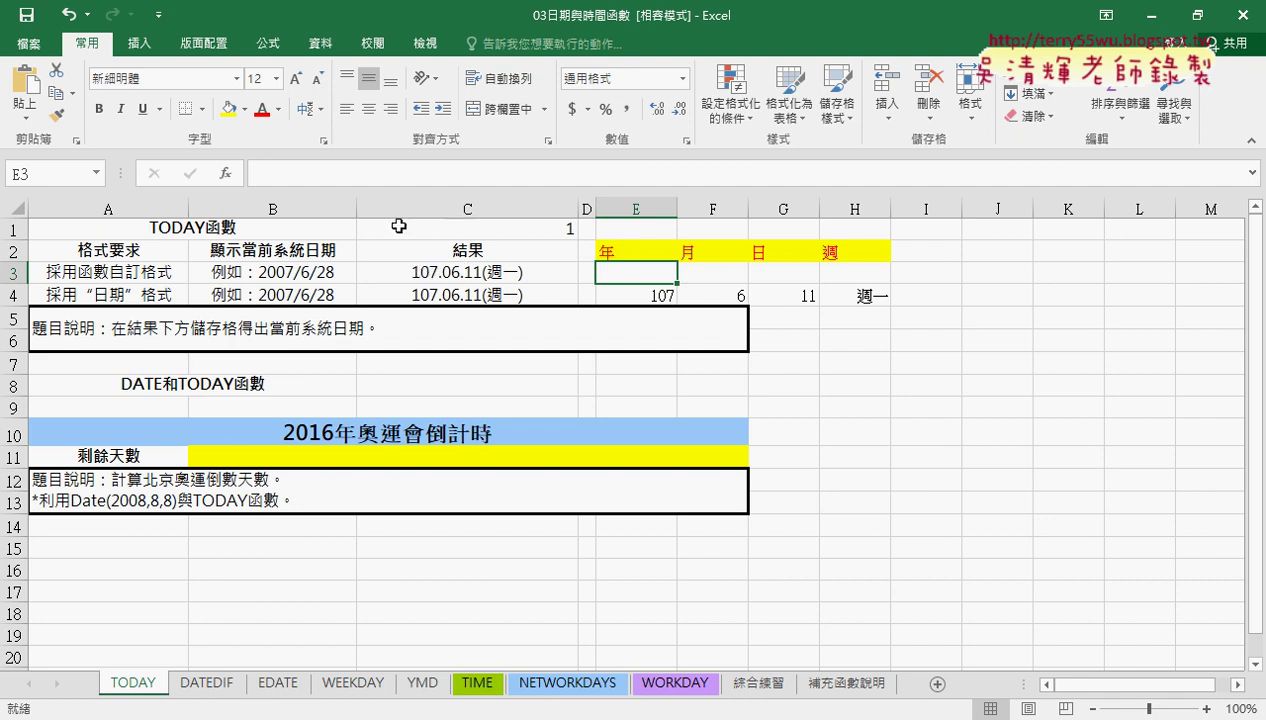
pyautogui.click(225, 177)
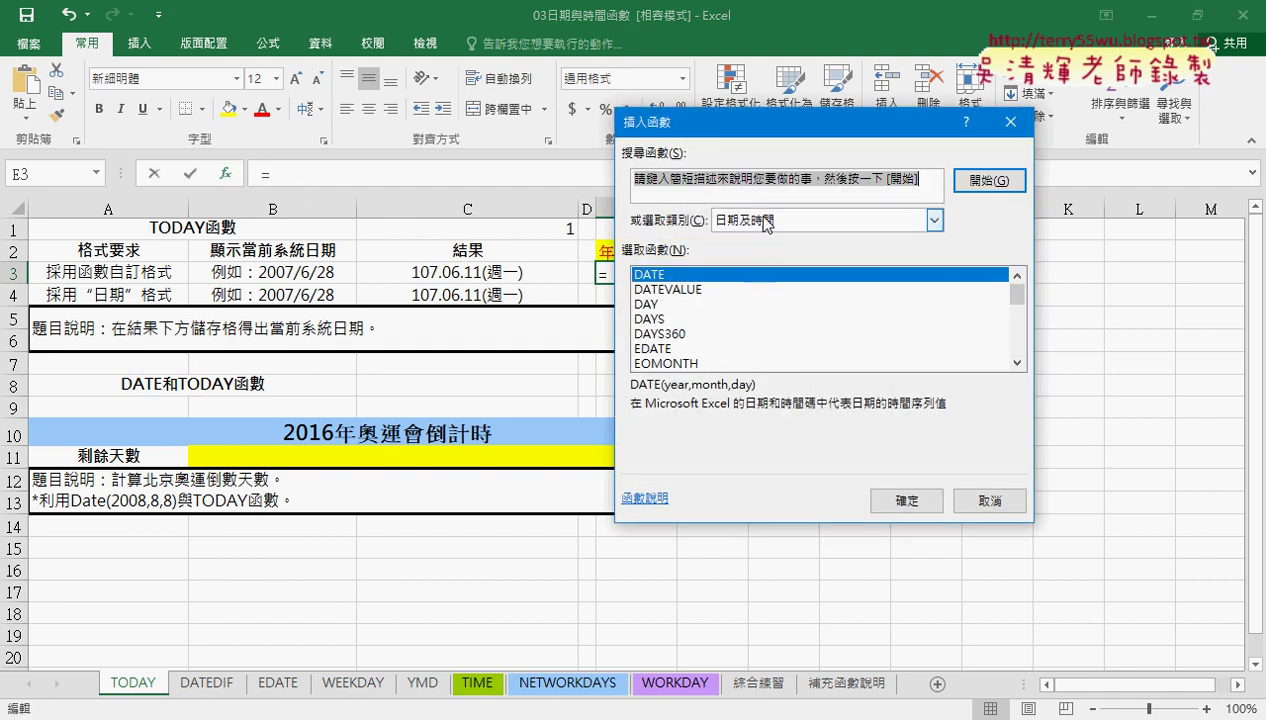
pyautogui.click(838, 219)
pyautogui.click(768, 358)
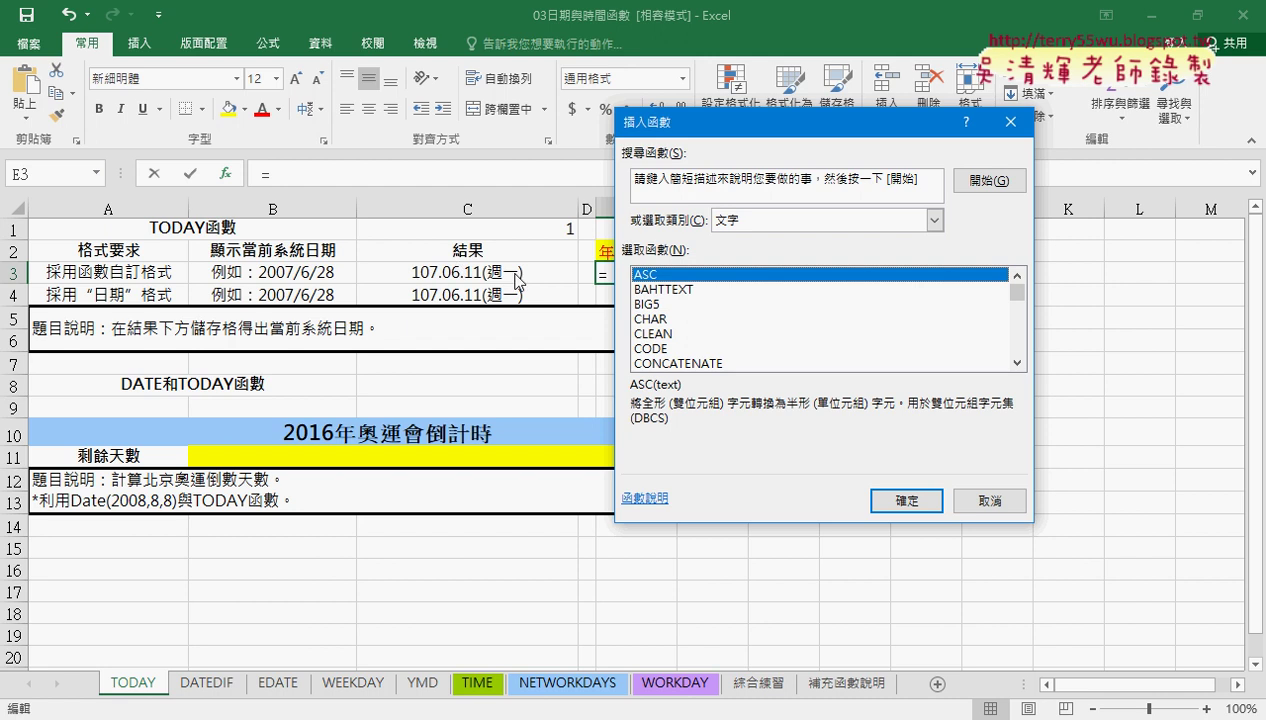
pyautogui.moveTo(1016, 291); pyautogui.dragTo(1016, 309)
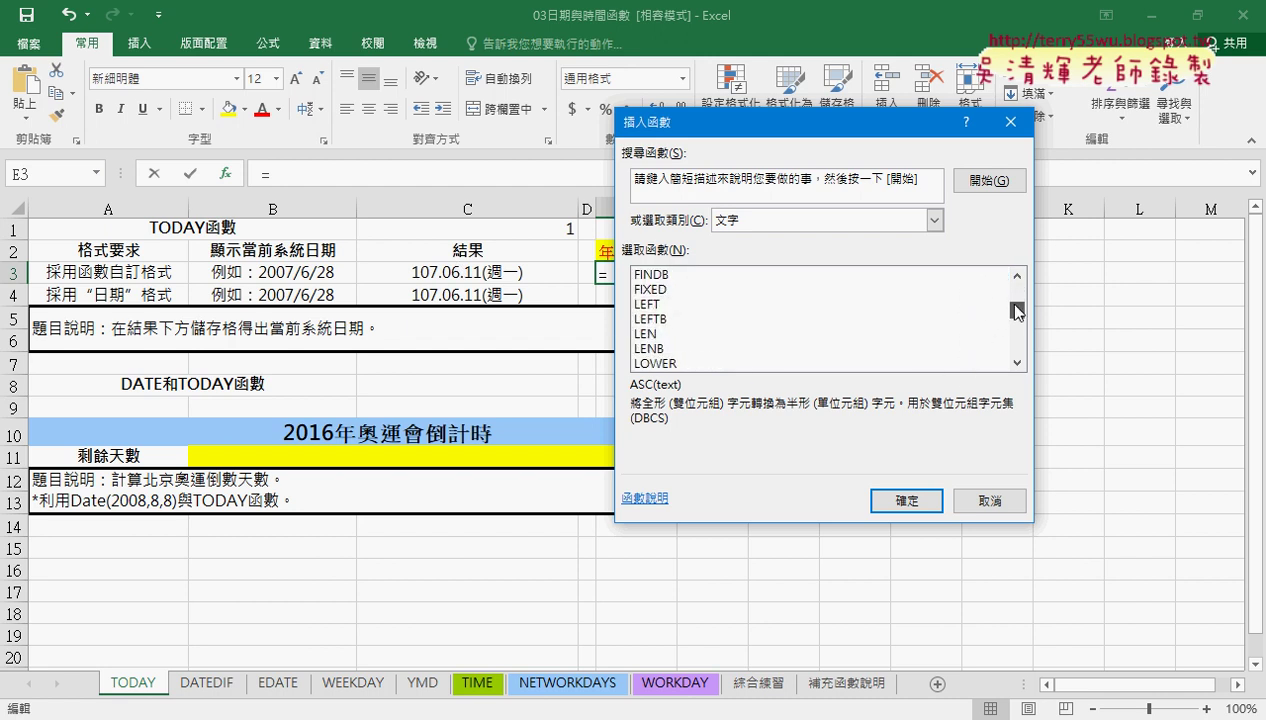
pyautogui.click(699, 306)
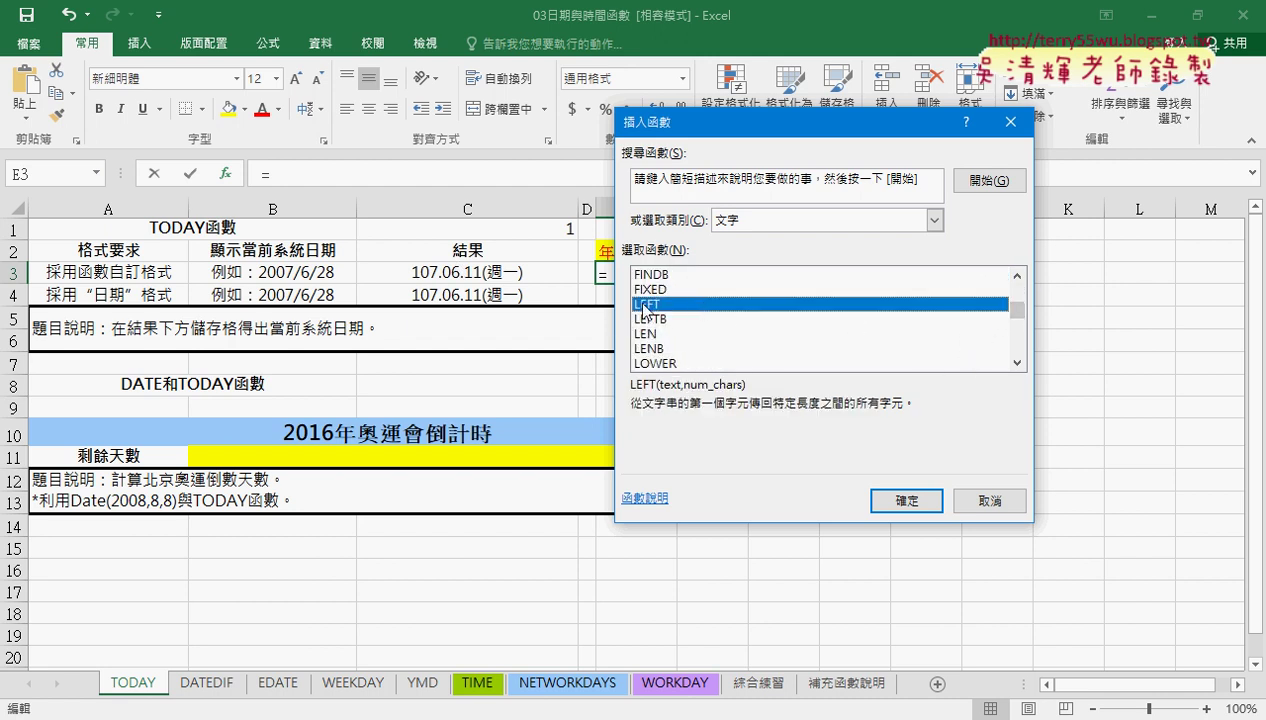
pyautogui.click(905, 500)
# Set LEFT's arguments to C3 and 3, getting 432, then clear E3
pyautogui.click(503, 276)
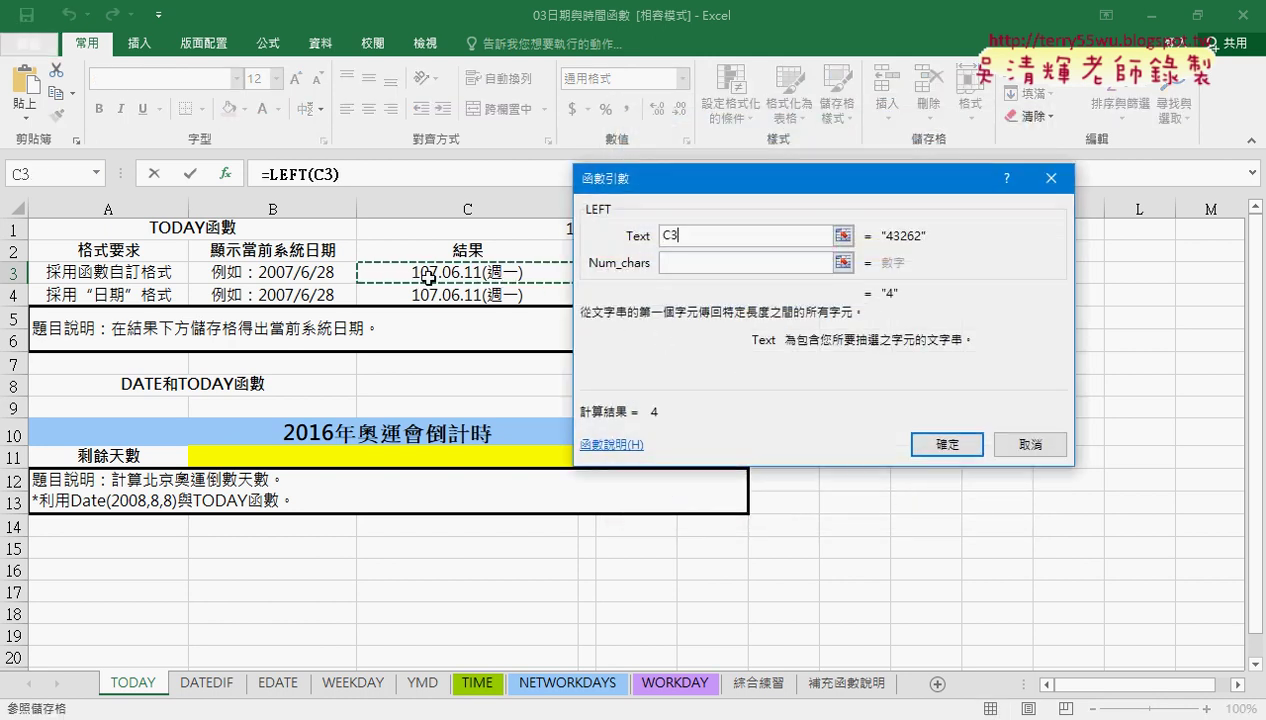
pyautogui.click(697, 265)
pyautogui.write('3')
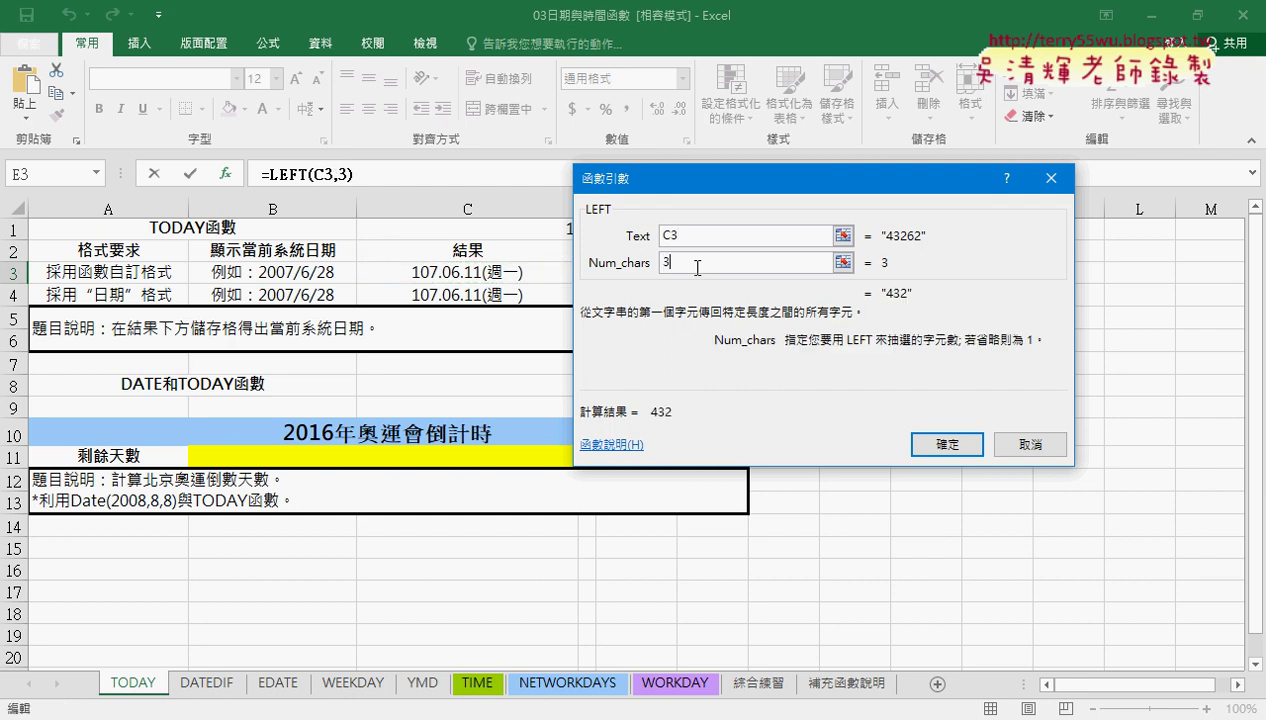
pyautogui.click(947, 444)
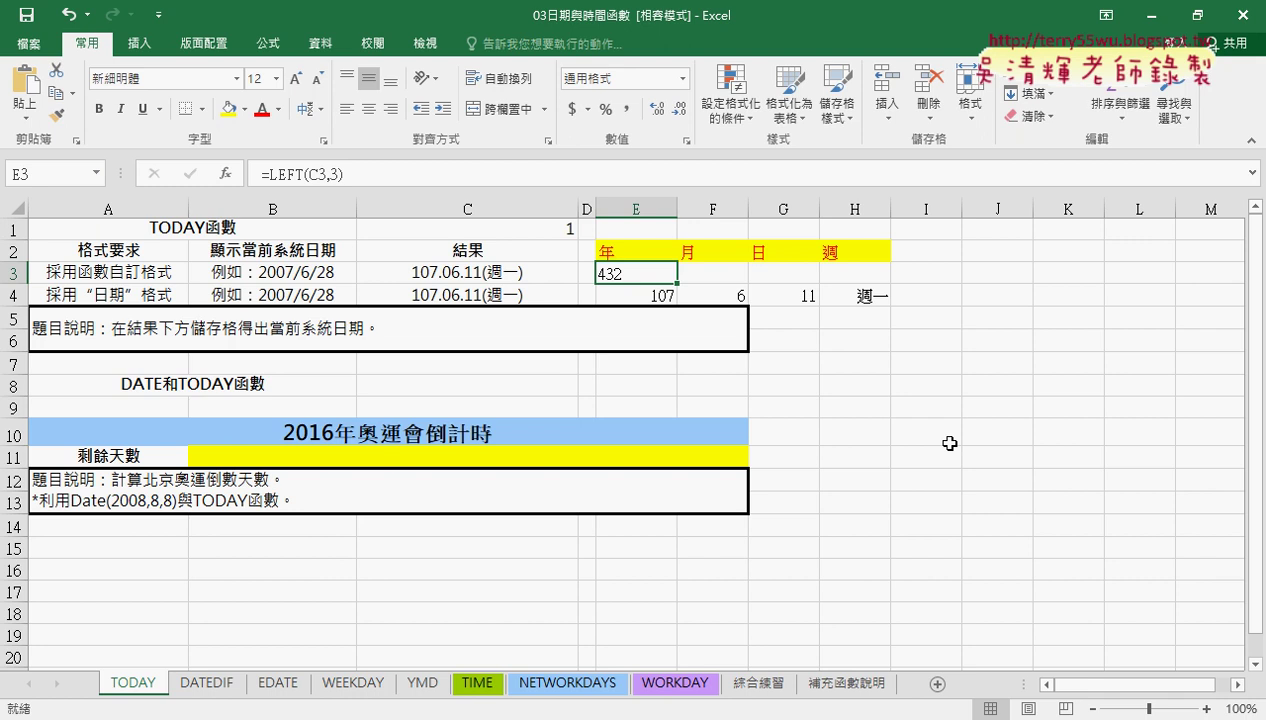
pyautogui.press('Delete')
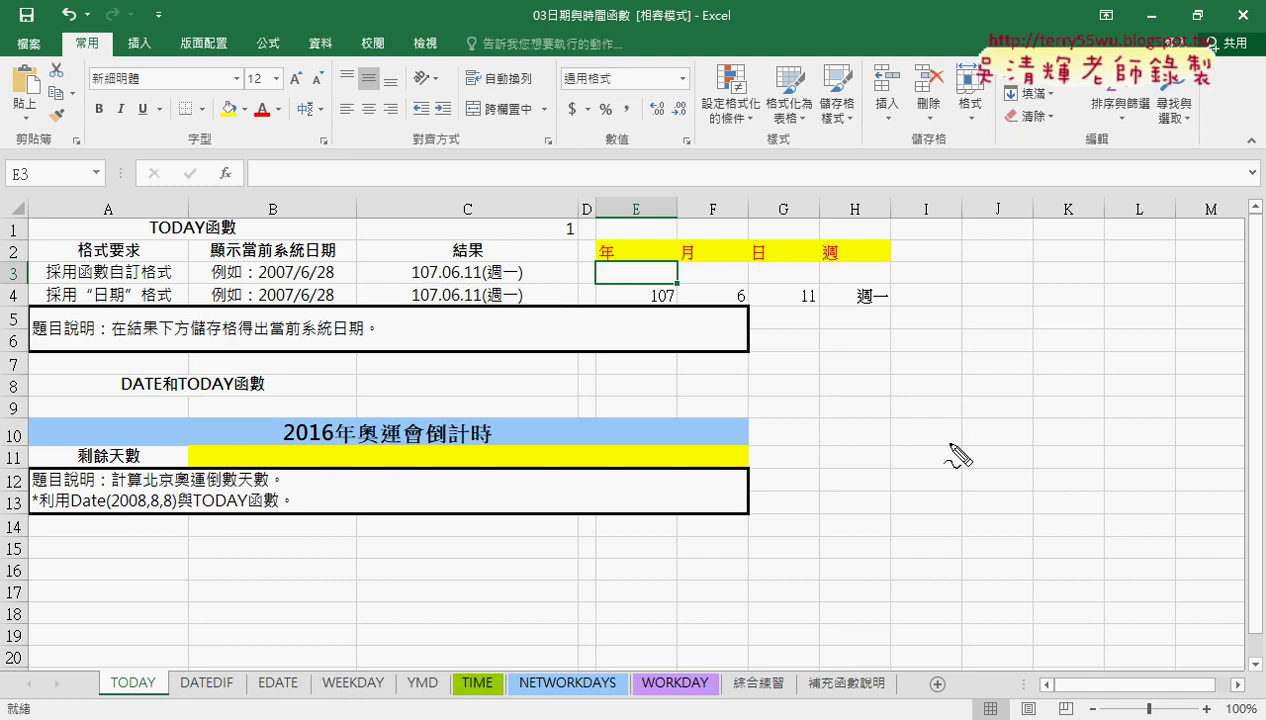
# Underline the C3 date in red, draw an arc arrow toward E3, then cross it out
pyautogui.moveTo(525, 280); pyautogui.dragTo(410, 284)
pyautogui.moveTo(463, 252)
pyautogui.mouseDown()
pyautogui.moveTo(548, 220)
pyautogui.moveTo(560, 258)
pyautogui.moveTo(596, 278)
pyautogui.moveTo(584, 292)
pyautogui.mouseUp()
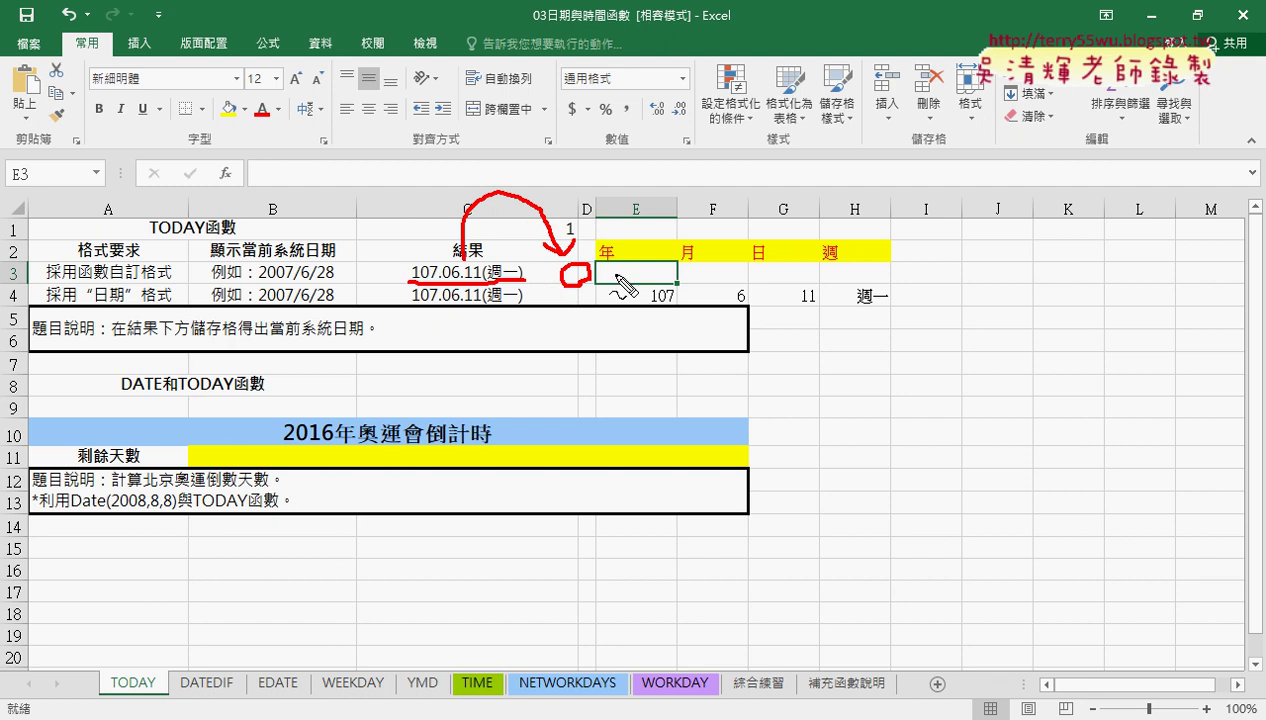
pyautogui.moveTo(532, 162)
pyautogui.mouseDown()
pyautogui.moveTo(498, 192)
pyautogui.moveTo(545, 208)
pyautogui.mouseUp()
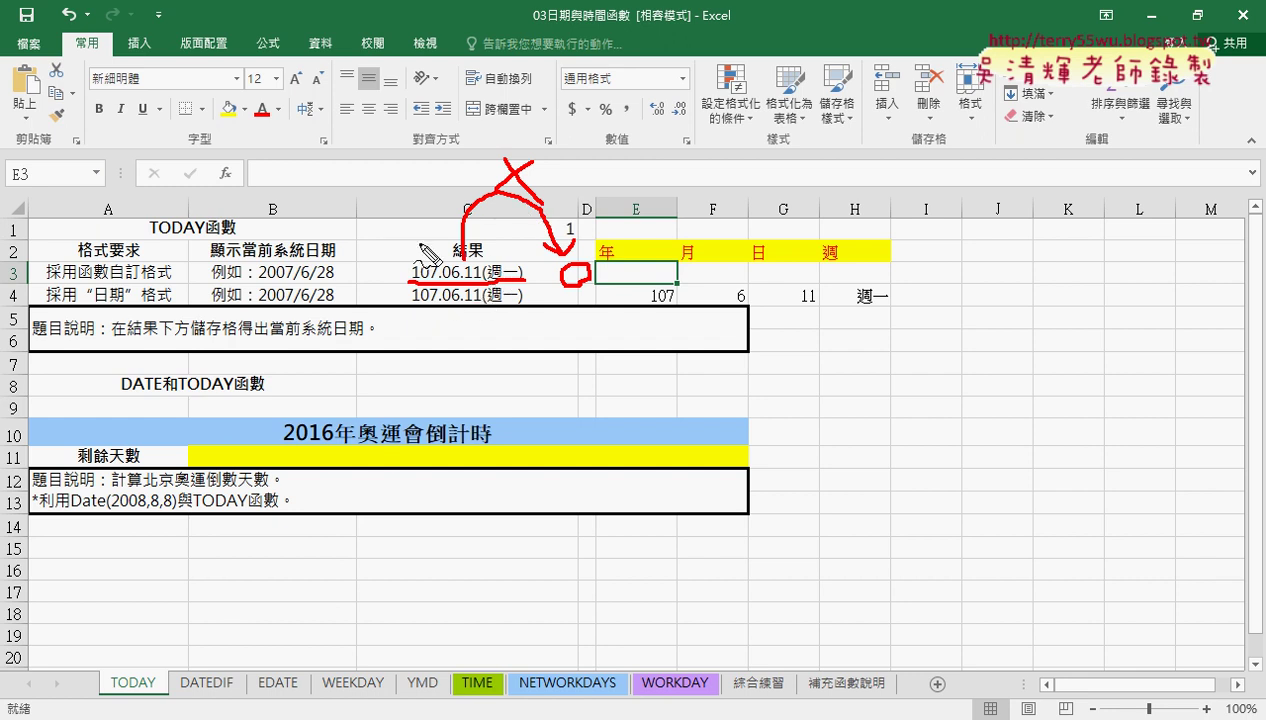
# Handwrite and underline 'Text' above the arrow, then circle the 107.06.11(週一) dates with a pointing arrow
pyautogui.moveTo(462, 104)
pyautogui.mouseDown()
pyautogui.moveTo(505, 104)
pyautogui.moveTo(522, 120)
pyautogui.mouseUp()
pyautogui.moveTo(506, 122)
pyautogui.mouseDown()
pyautogui.moveTo(510, 150)
pyautogui.moveTo(578, 150)
pyautogui.mouseUp()
pyautogui.moveTo(578, 122)
pyautogui.mouseDown()
pyautogui.moveTo(554, 152)
pyautogui.moveTo(590, 118)
pyautogui.moveTo(605, 152)
pyautogui.mouseUp()
pyautogui.moveTo(500, 158); pyautogui.dragTo(597, 156)
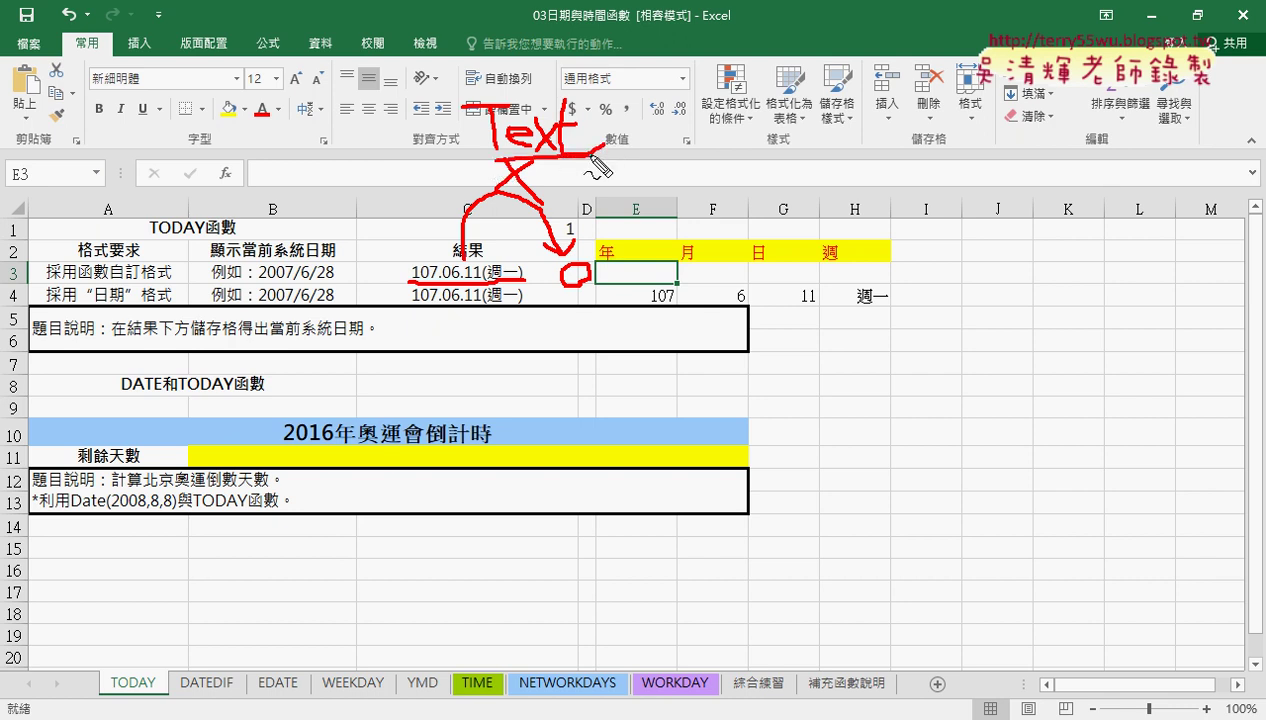
pyautogui.moveTo(497, 160); pyautogui.dragTo(604, 146)
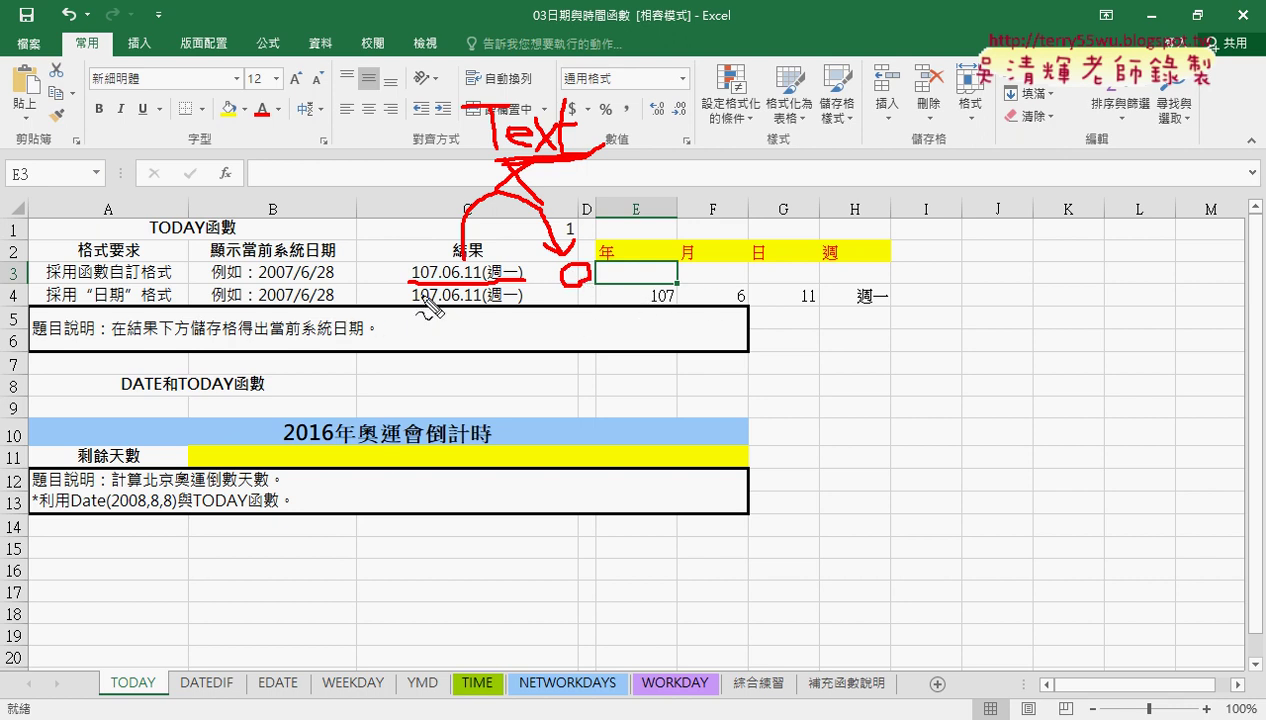
pyautogui.moveTo(440, 320)
pyautogui.mouseDown()
pyautogui.moveTo(468, 251)
pyautogui.moveTo(440, 322)
pyautogui.mouseUp()
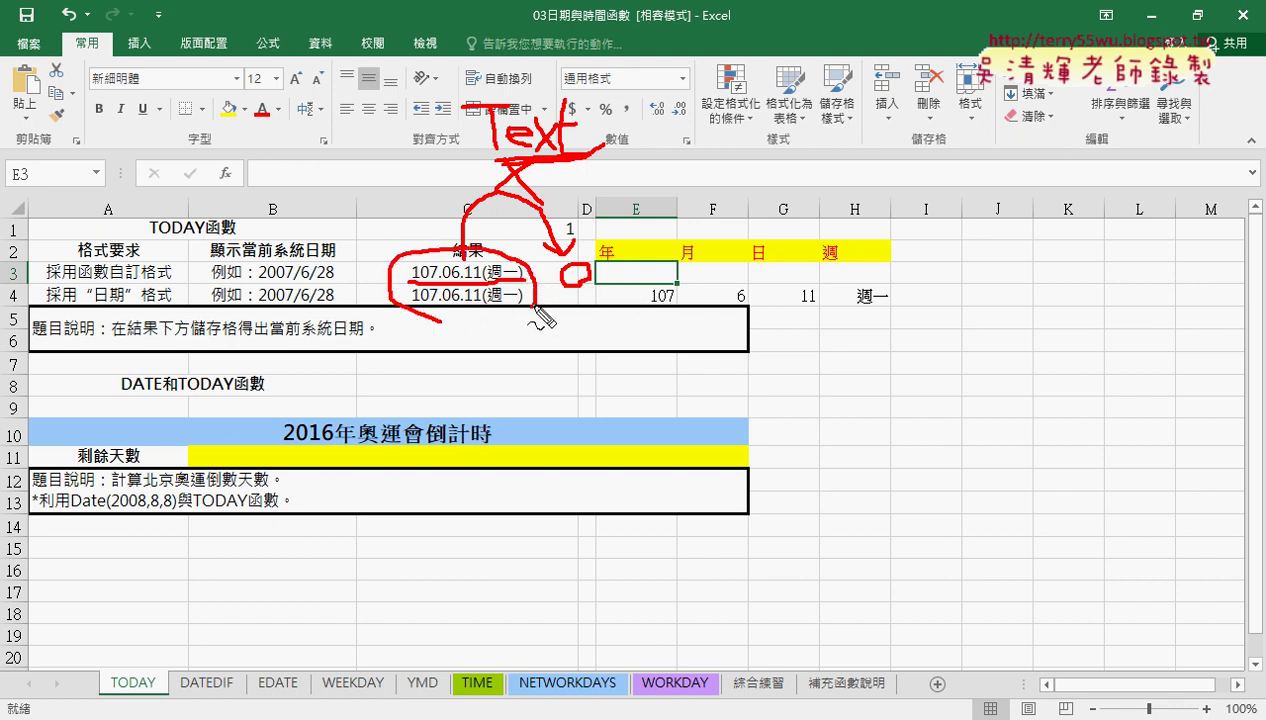
pyautogui.moveTo(340, 200); pyautogui.dragTo(386, 245)
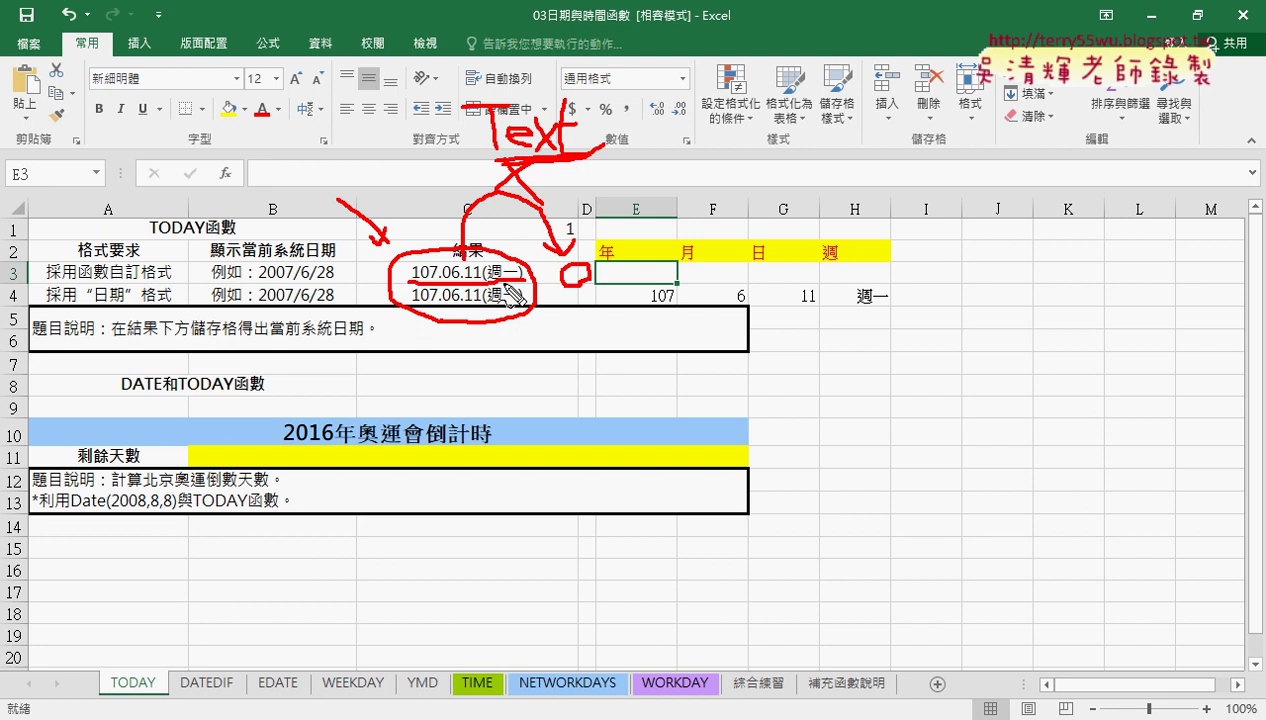
# Circle the E and H column letters and underline the 月 and 日 headers in red
pyautogui.moveTo(648, 218); pyautogui.dragTo(658, 232)
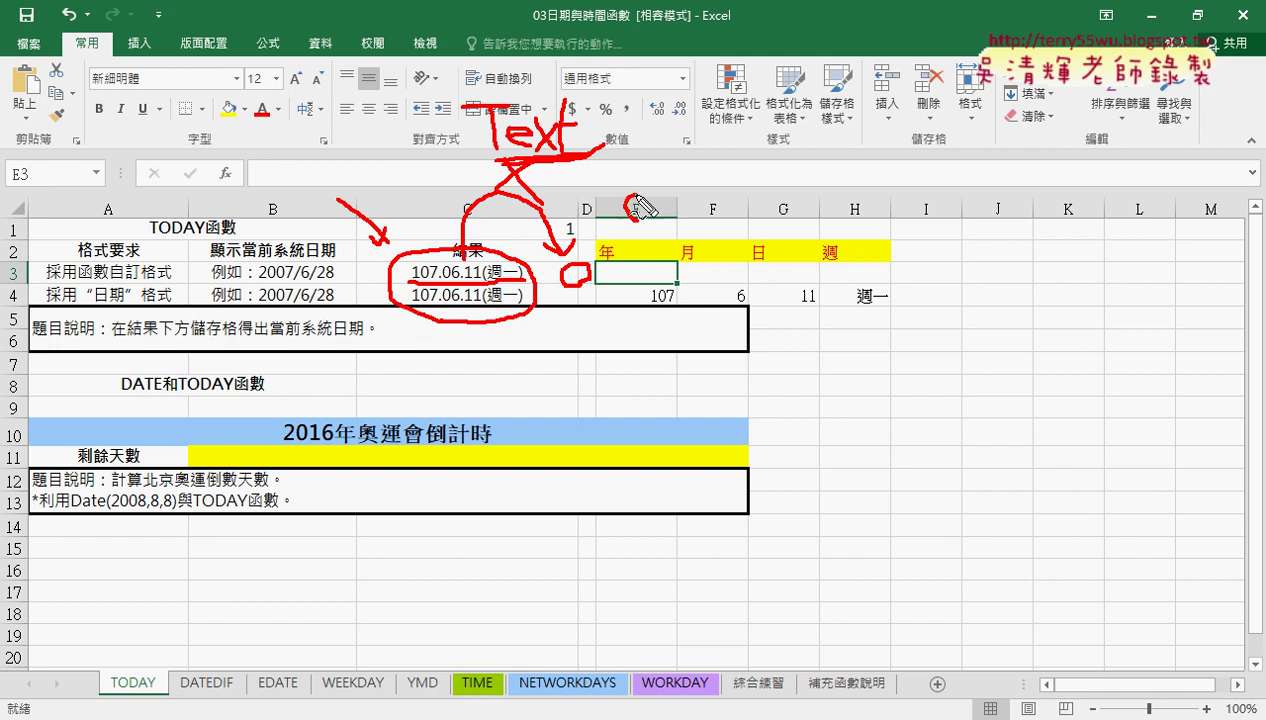
pyautogui.moveTo(838, 218); pyautogui.dragTo(876, 216)
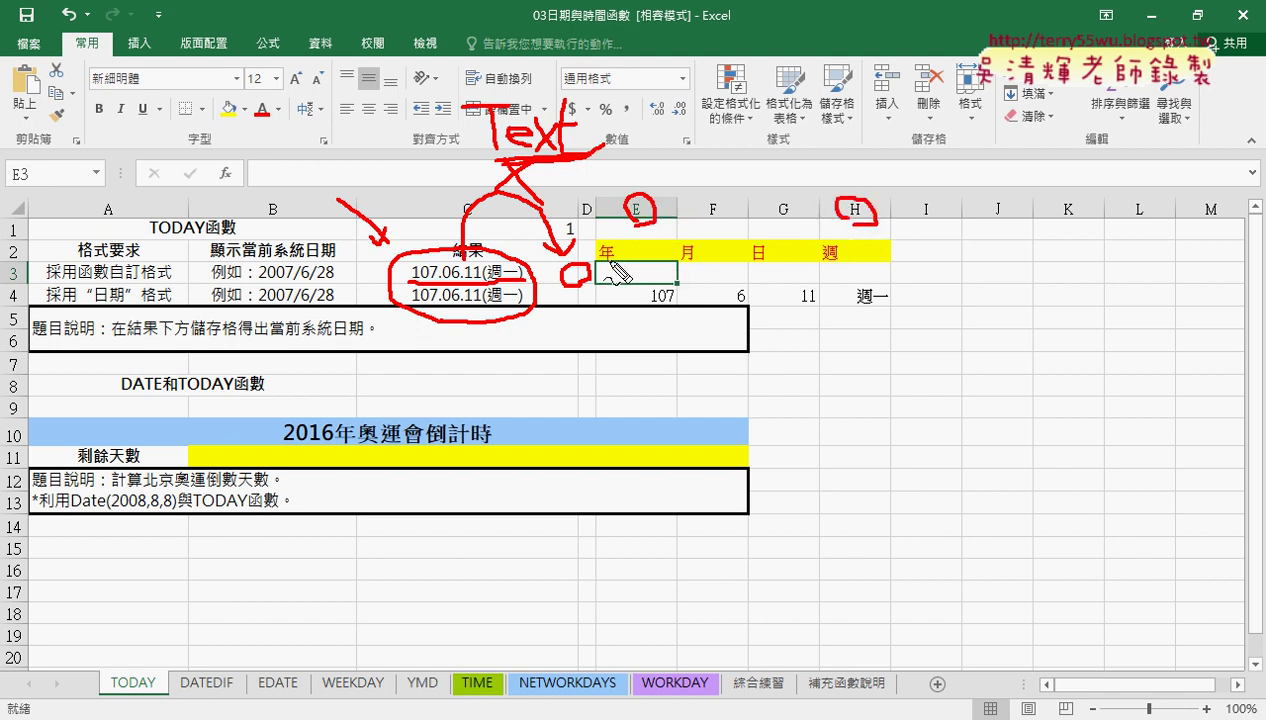
pyautogui.moveTo(683, 261); pyautogui.dragTo(838, 259)
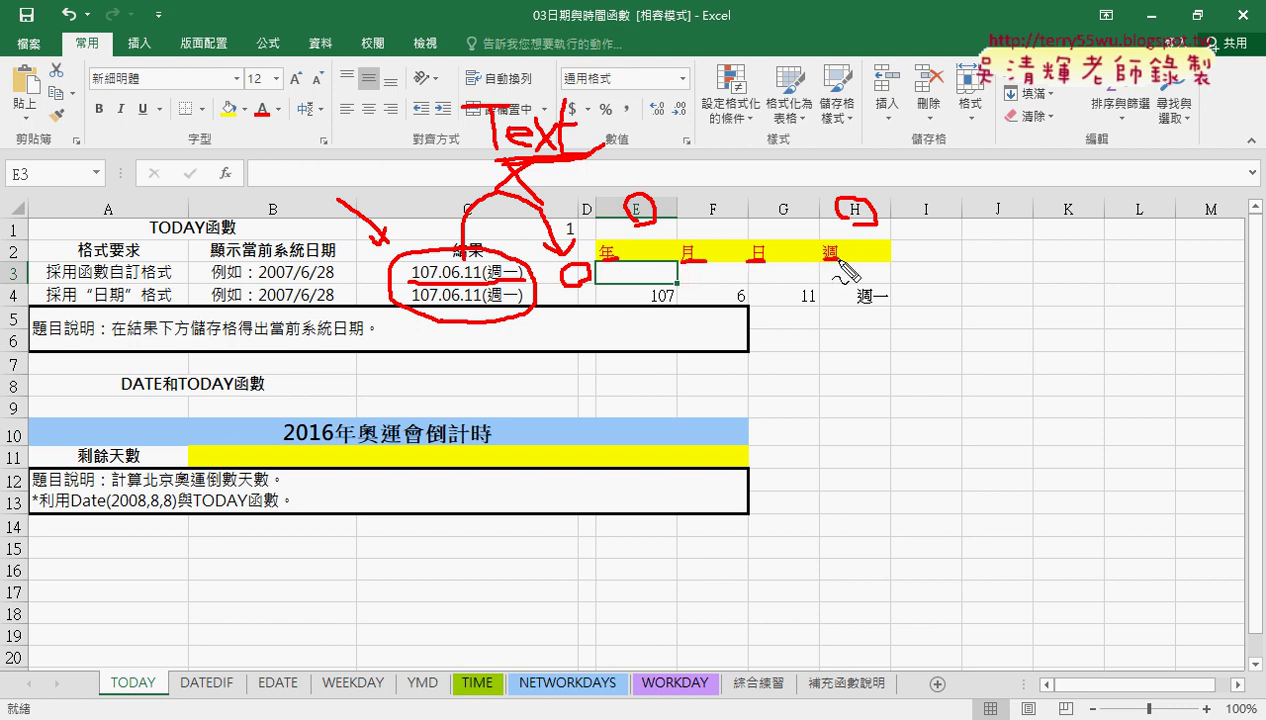